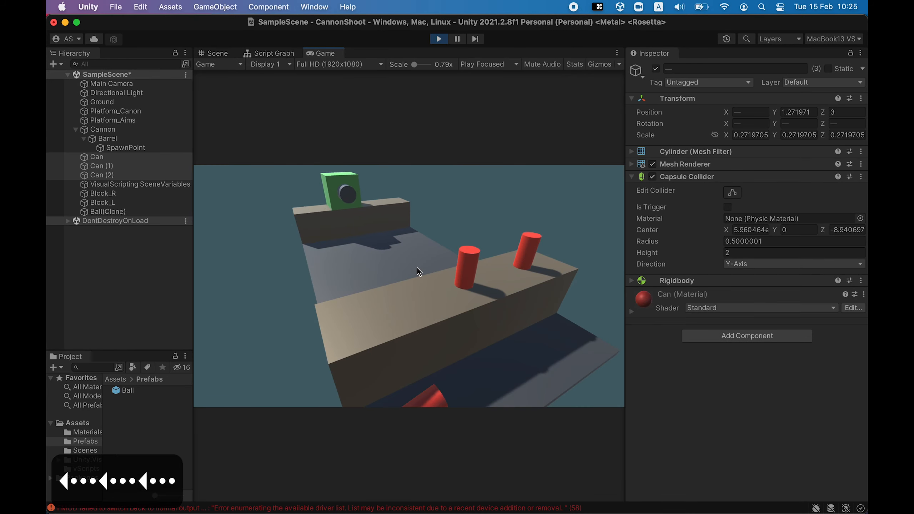
# Step: Playtest the running cannon game by moving the cannon sideways and firing balls at the red cans
pyautogui.press('space')
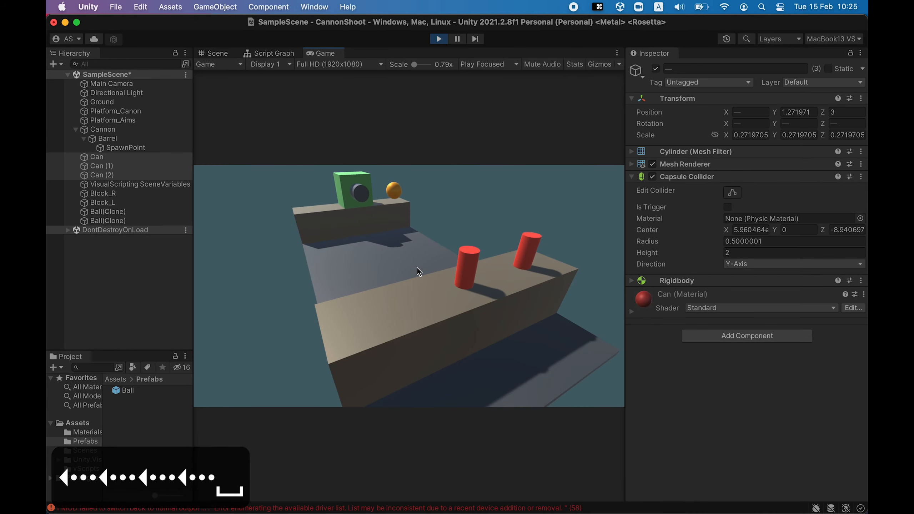
pyautogui.press('Right')
pyautogui.press('space')
pyautogui.press('space')
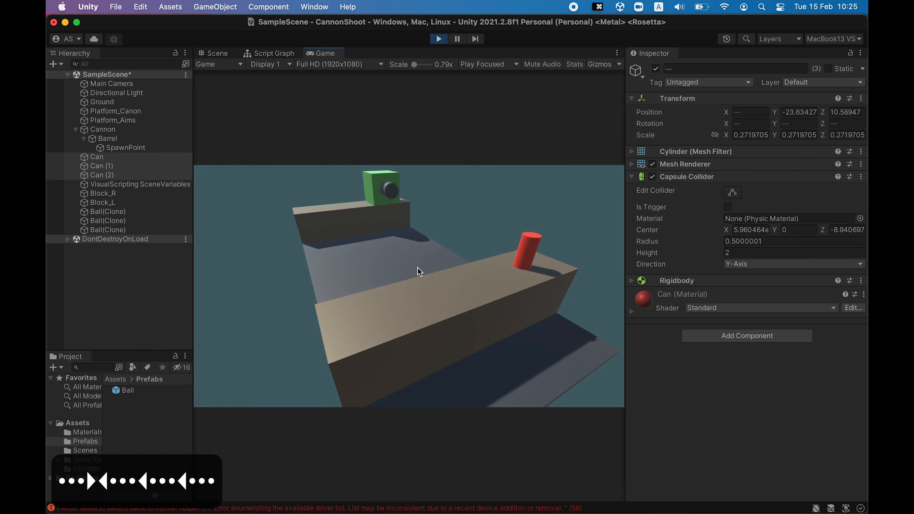
pyautogui.press('Right')
pyautogui.press('Right')
pyautogui.press('Right')
pyautogui.press('Right')
pyautogui.press('Right')
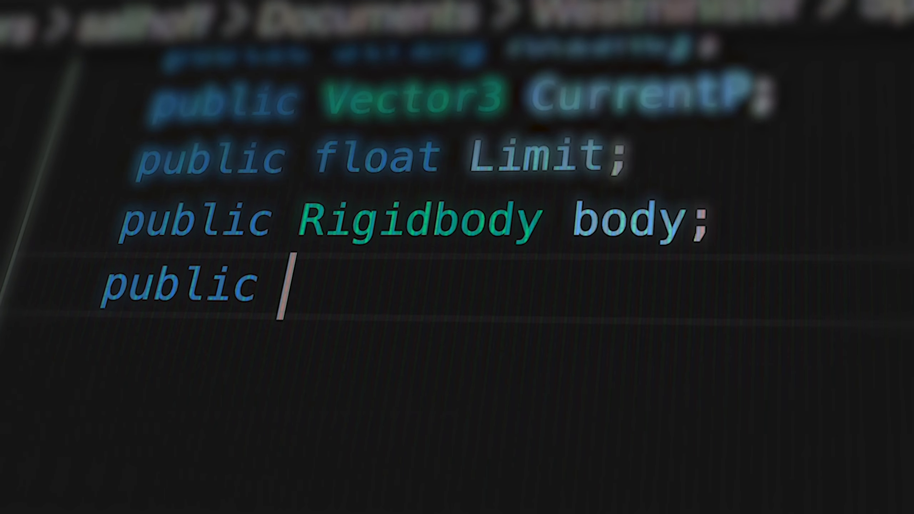
# Step: Declare a public GameObject variable named YouTube below the Rigidbody field in PlayerSI.cs
pyautogui.write('GameObject')
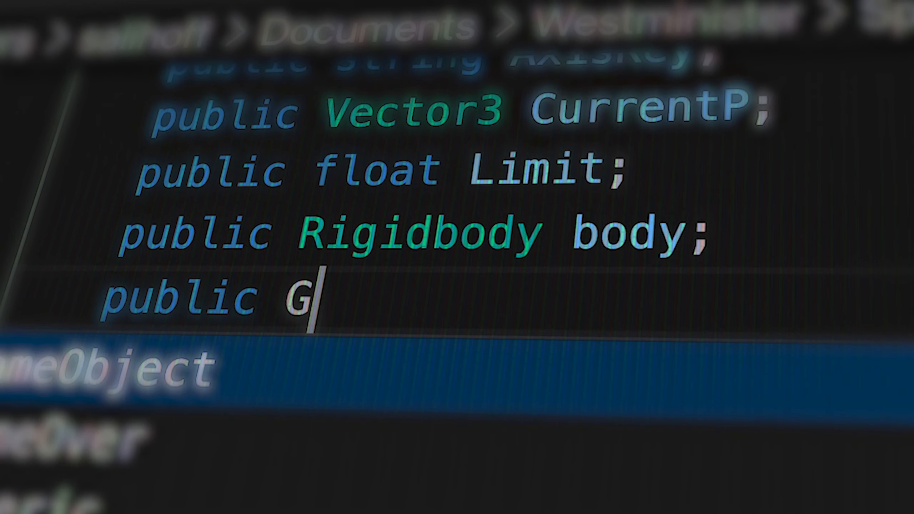
pyautogui.write(' YouTube;')
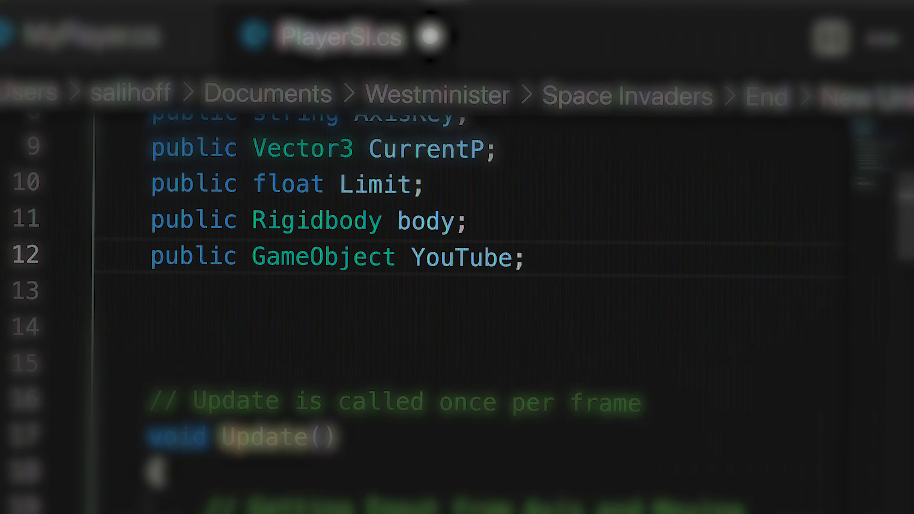
# Step: Name the new 3D project CannonShoot and create it
pyautogui.hotkey('shift', 'Home')
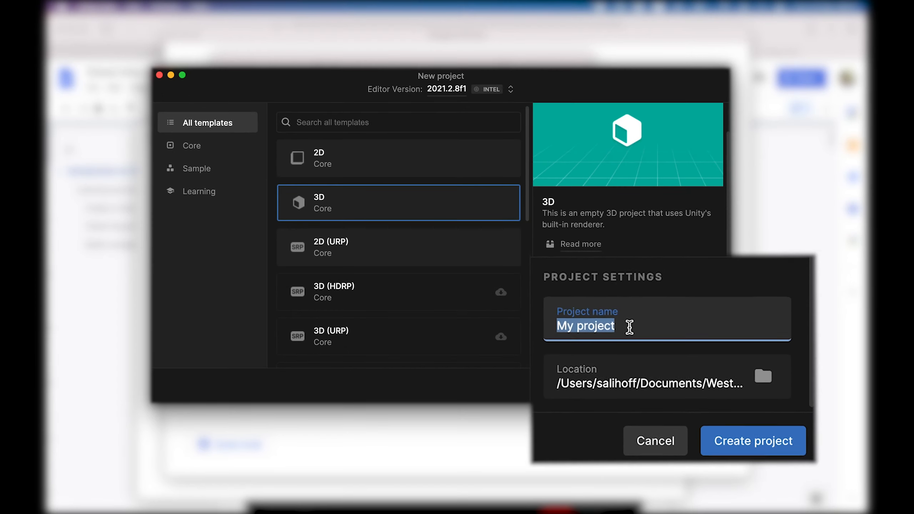
pyautogui.write('Ca')
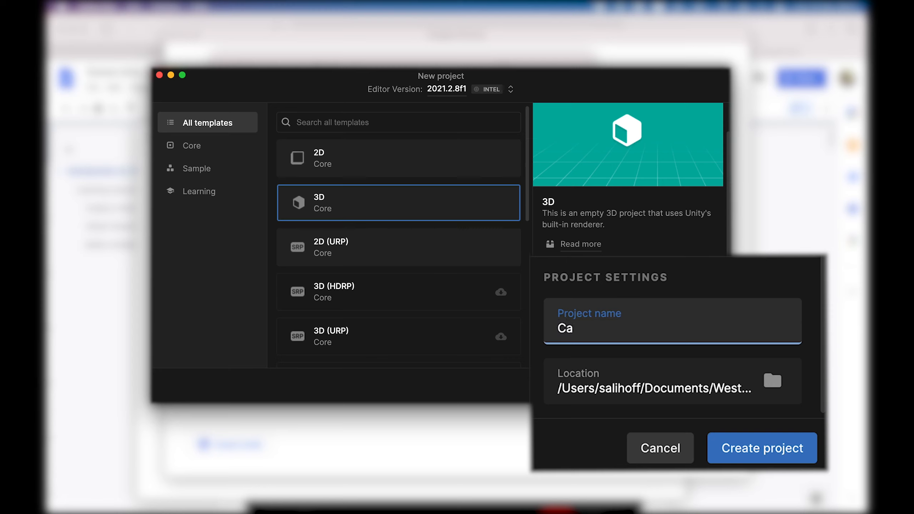
pyautogui.write('nnonShoot')
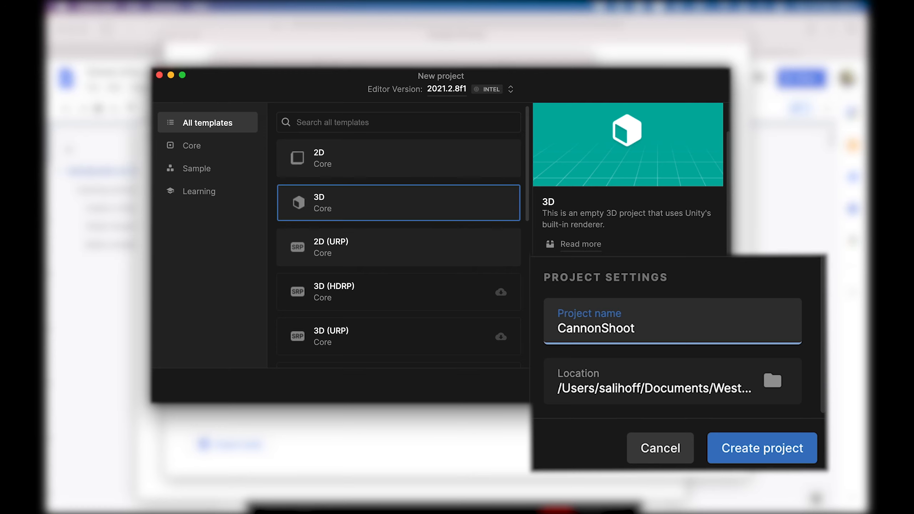
pyautogui.click(765, 454)
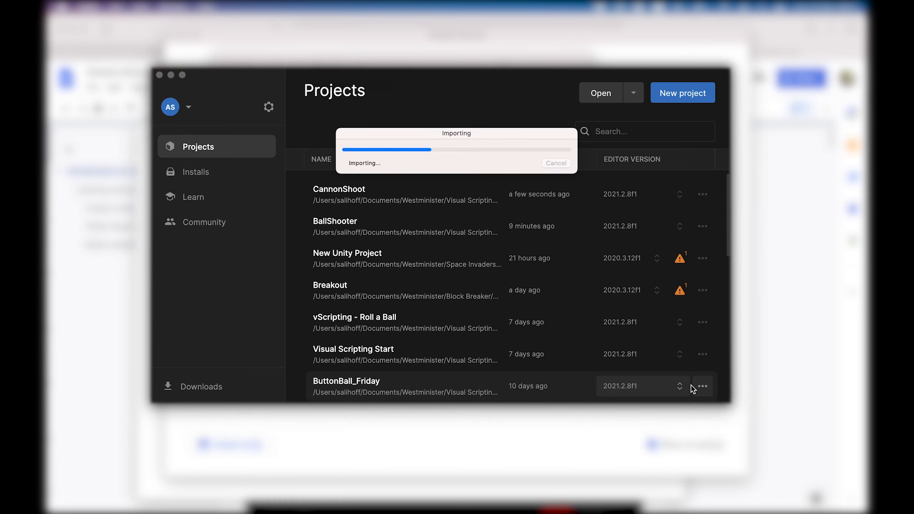
# Step: Bring the loaded CannonShoot editor window to the front and reposition it on the screen
pyautogui.moveTo(671, 497)
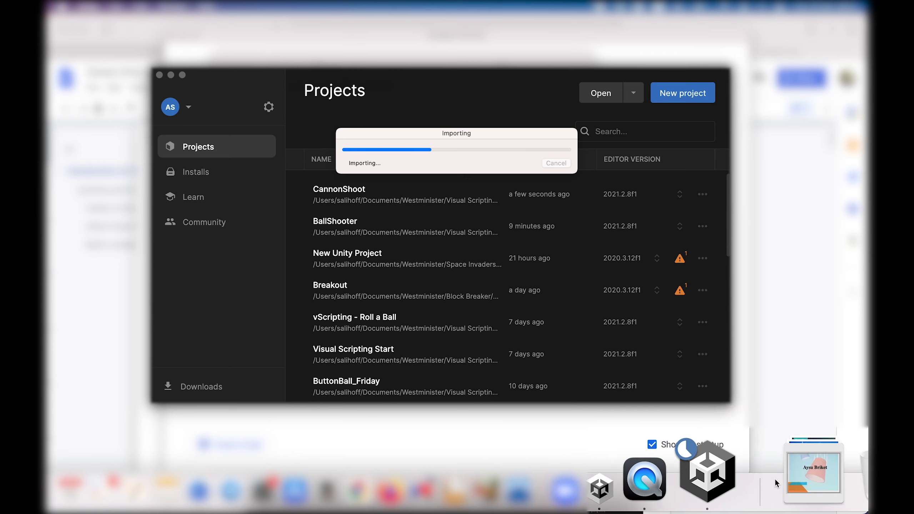
pyautogui.moveTo(434, 136); pyautogui.dragTo(472, 189)
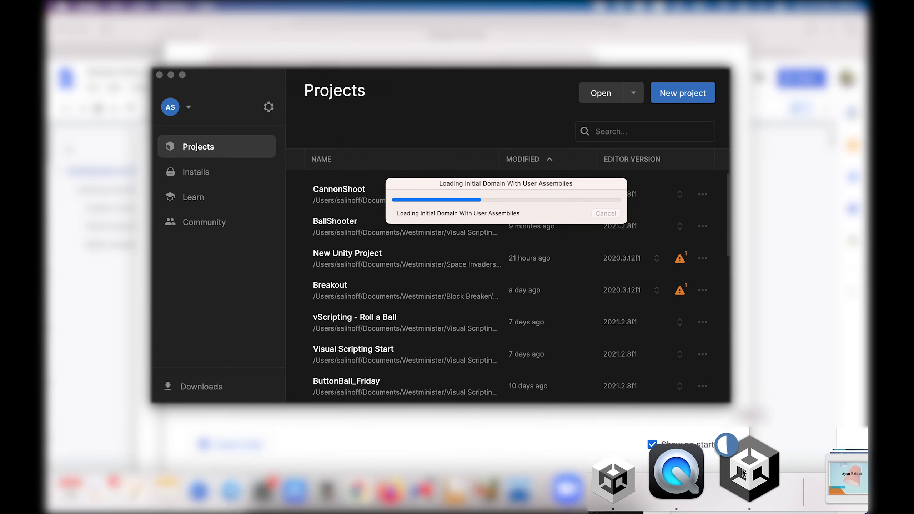
pyautogui.click(681, 473)
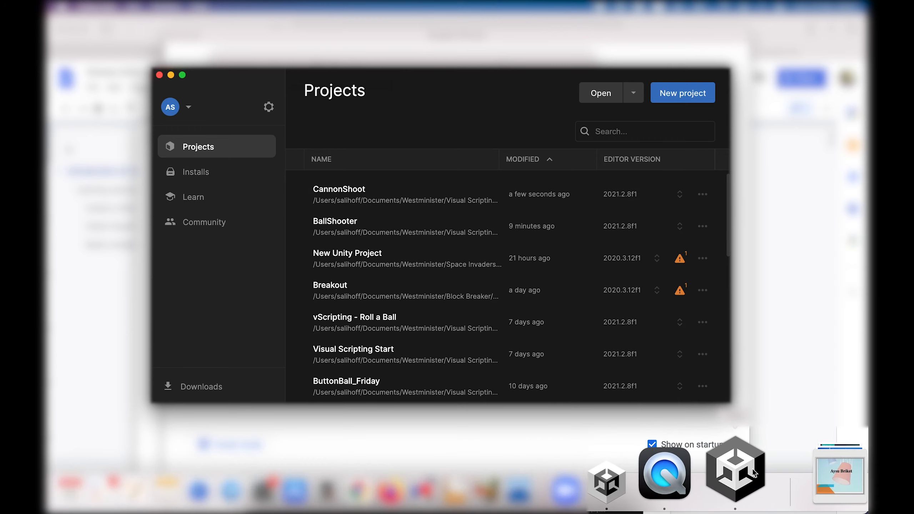
pyautogui.click(753, 469)
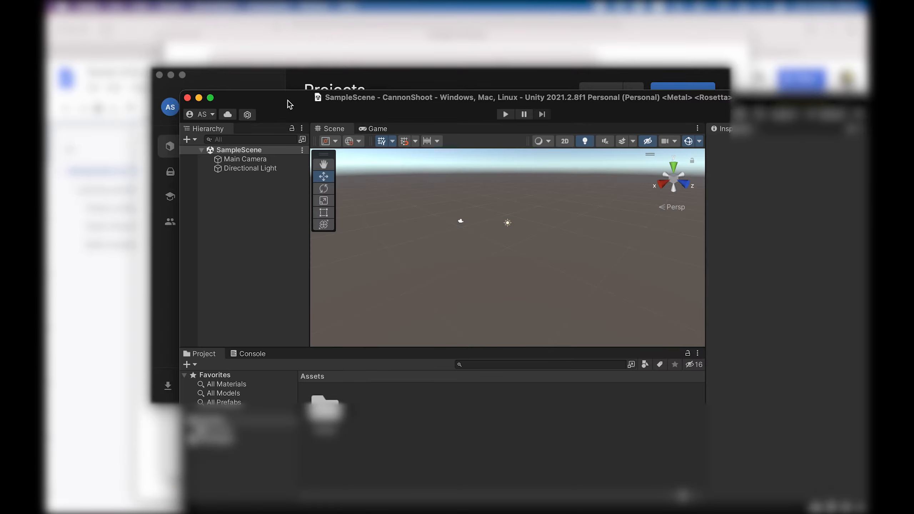
pyautogui.moveTo(287, 100); pyautogui.dragTo(233, 57)
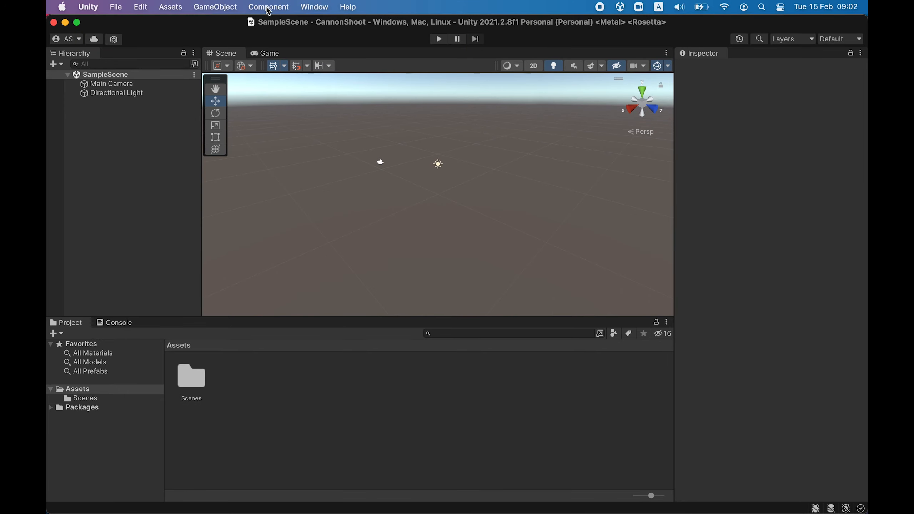
# Step: Switch the editor to the saved MacBook13 window layout
pyautogui.click(315, 7)
pyautogui.moveTo(418, 133)
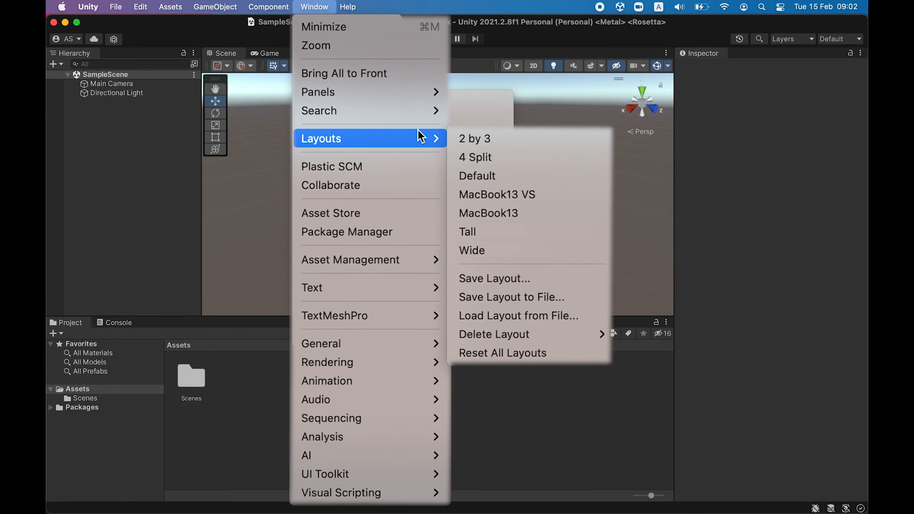
pyautogui.click(590, 249)
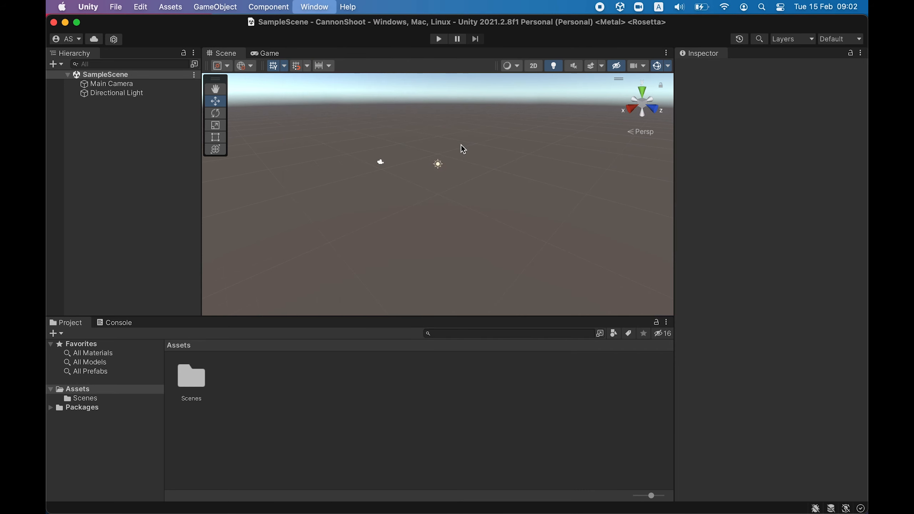
pyautogui.click(303, 8)
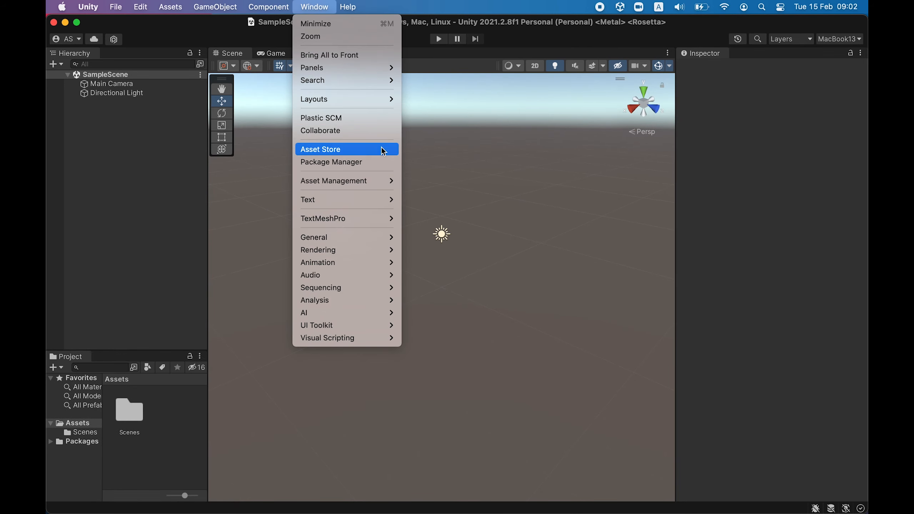
pyautogui.click(134, 193)
# Step: Add a 3D cube to the scene
pyautogui.rightClick(125, 142)
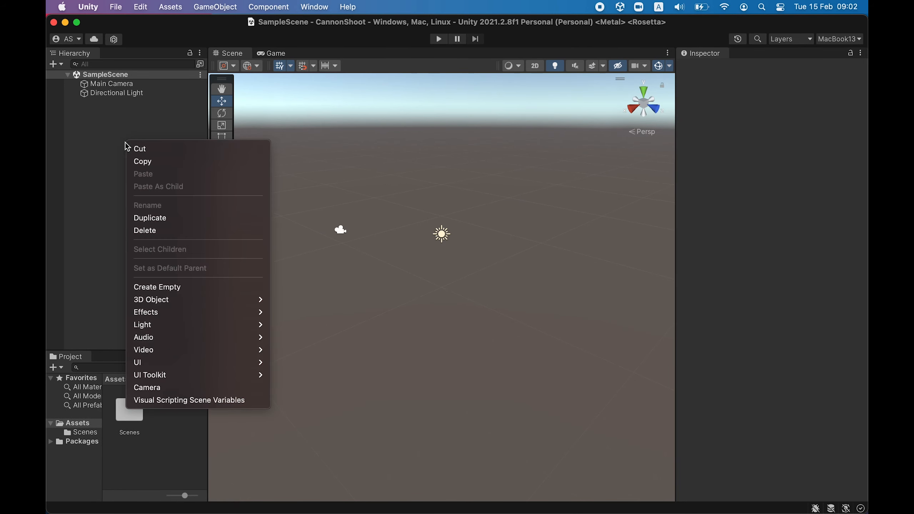
pyautogui.moveTo(203, 301)
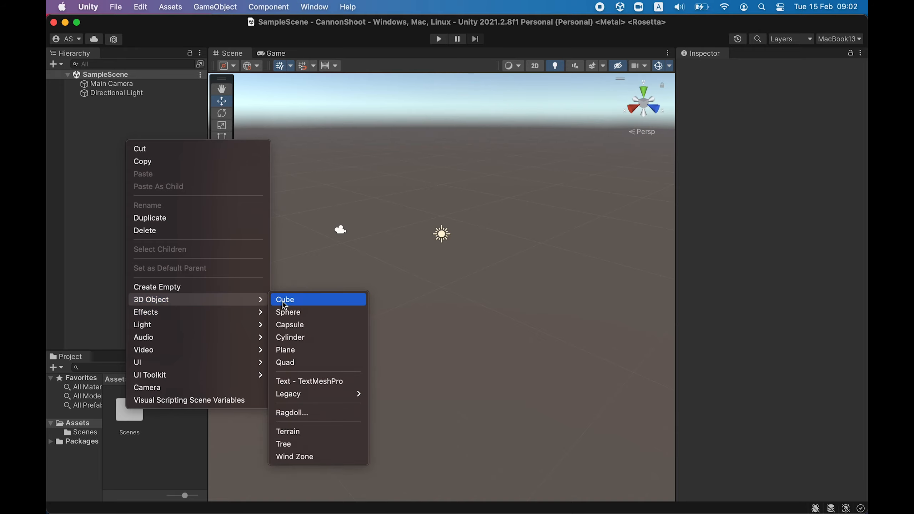
pyautogui.click(463, 439)
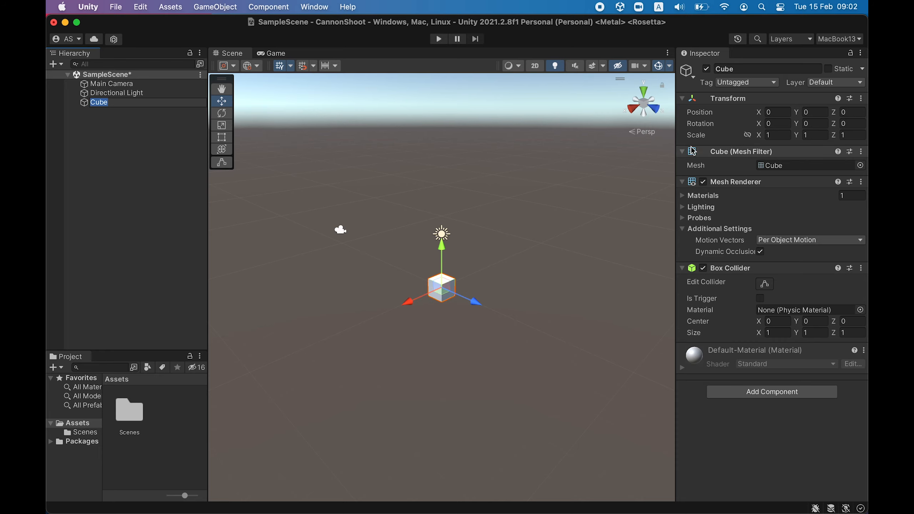
# Step: Flatten and widen the cube by setting its scale to X 4, Y 0.1 and Z 7
pyautogui.click(854, 135)
pyautogui.write('7')
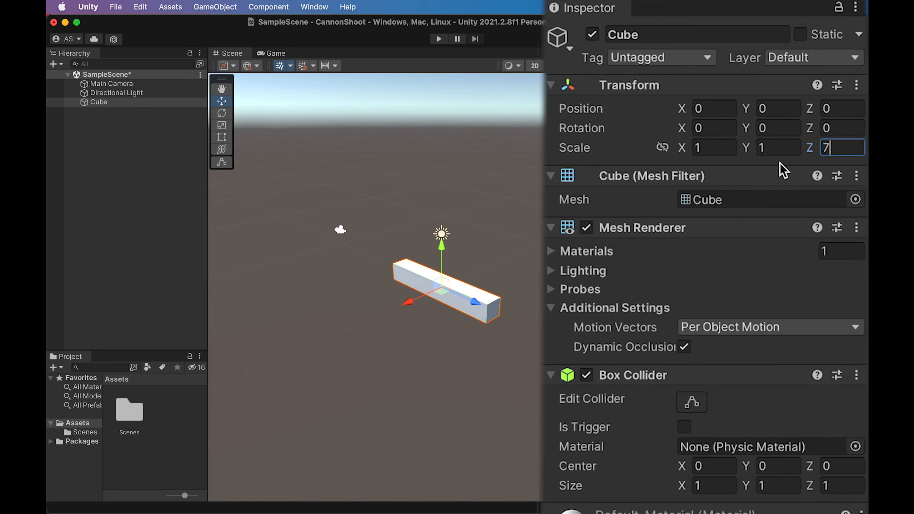
pyautogui.click(748, 140)
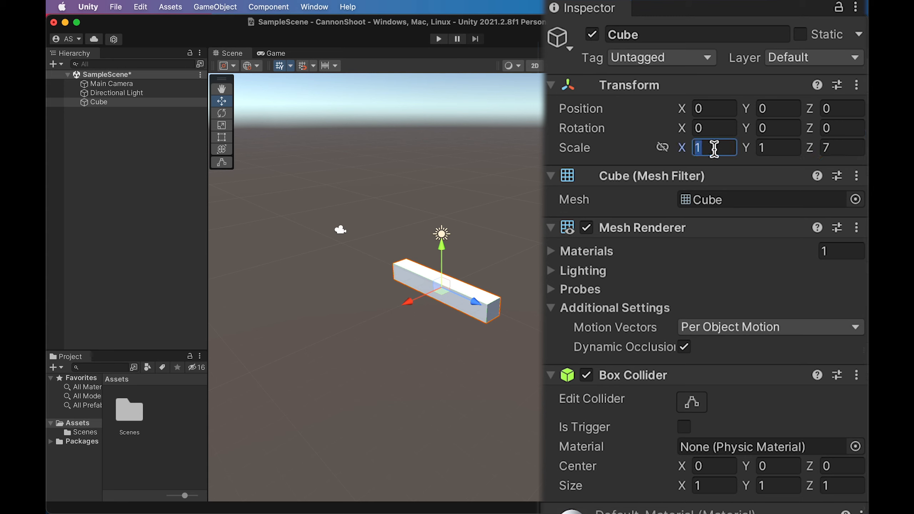
pyautogui.write('5')
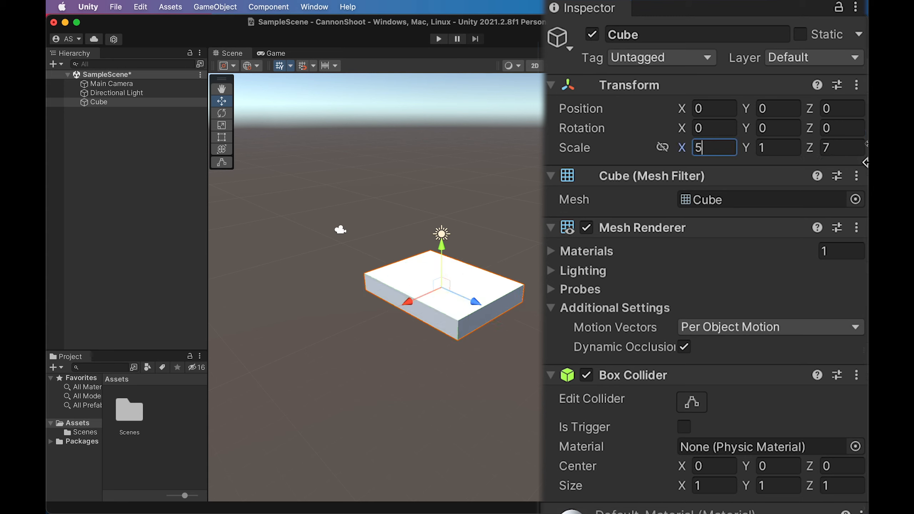
pyautogui.write('4')
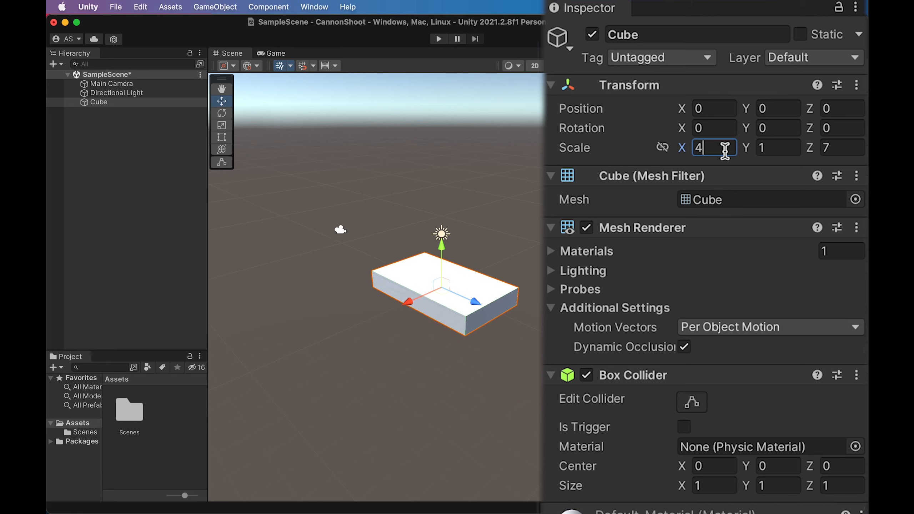
pyautogui.click(772, 149)
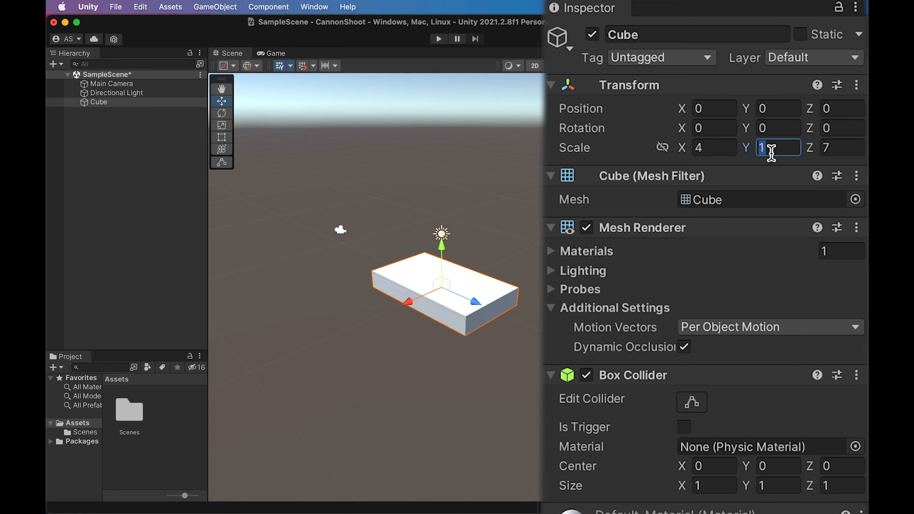
pyautogui.write('0.1')
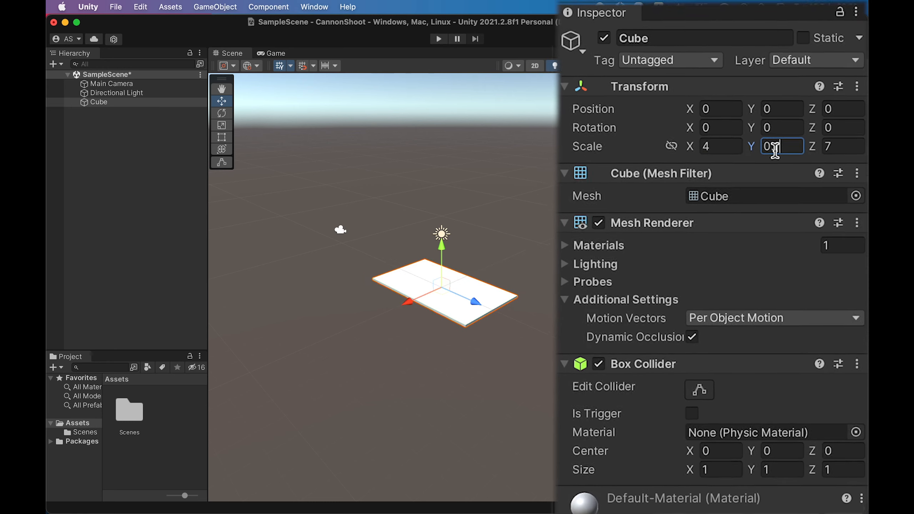
# Step: Raise the Main Camera to about Y 2.97, shift it along Z toward the flattened cube, and check the framing in the Game view
pyautogui.click(115, 85)
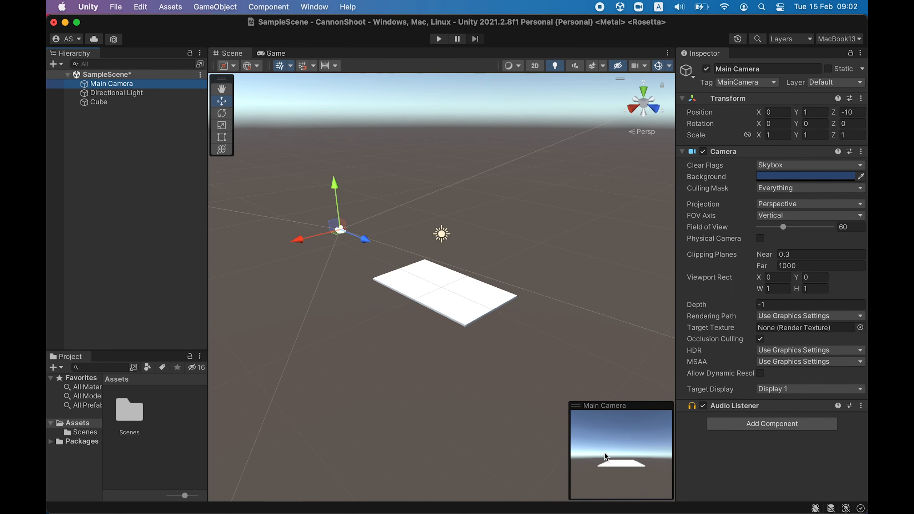
pyautogui.keyDown('alt'); pyautogui.moveTo(380, 245); pyautogui.dragTo(339, 300); pyautogui.keyUp('alt')
pyautogui.moveTo(422, 378); pyautogui.dragTo(429, 309, button='middle')
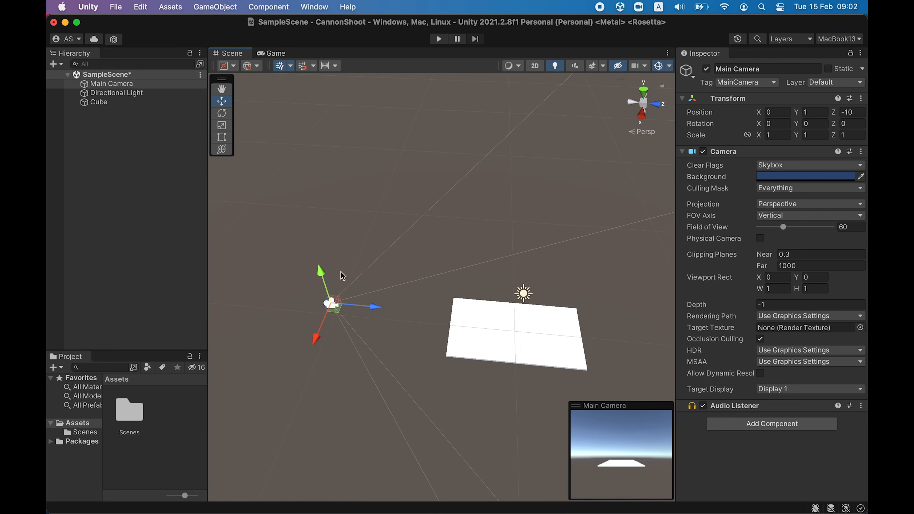
pyautogui.moveTo(322, 275); pyautogui.dragTo(313, 249)
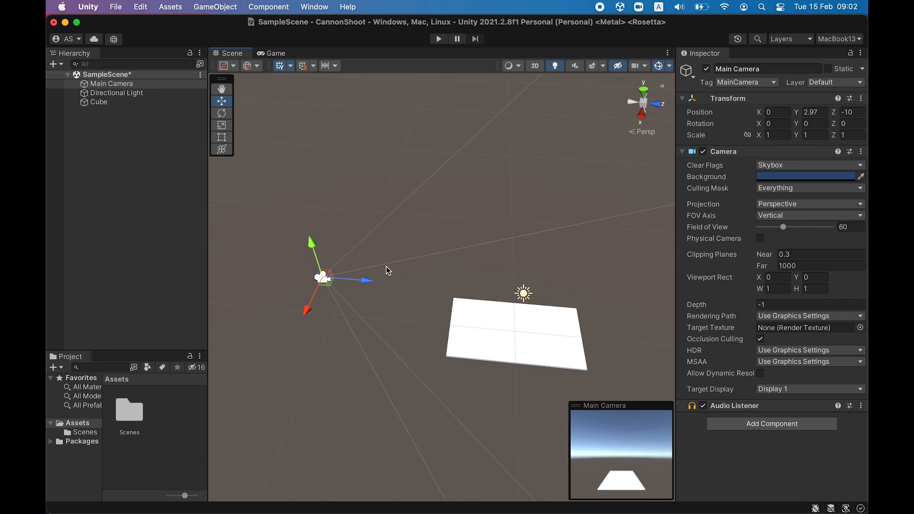
pyautogui.moveTo(374, 285)
pyautogui.mouseDown()
pyautogui.moveTo(396, 285)
pyautogui.moveTo(374, 268)
pyautogui.moveTo(387, 274)
pyautogui.mouseUp()
pyautogui.press('e')
pyautogui.click(141, 212)
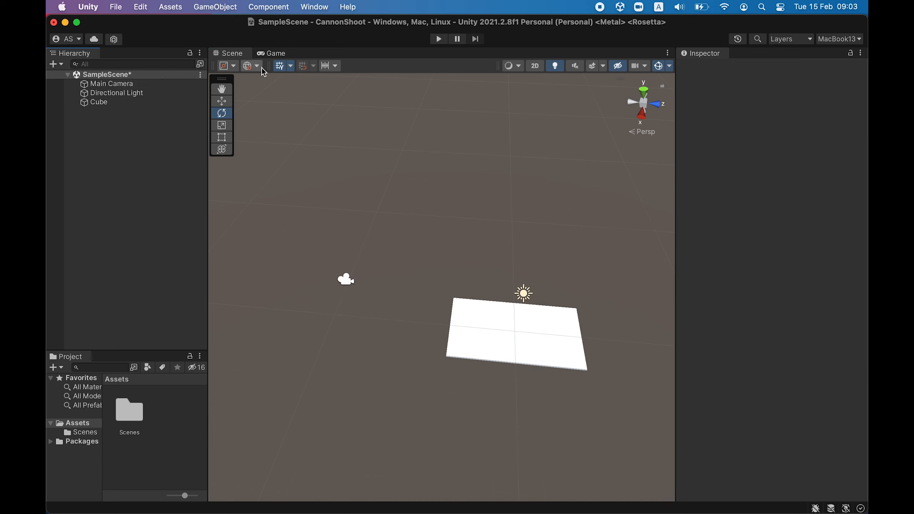
pyautogui.click(270, 56)
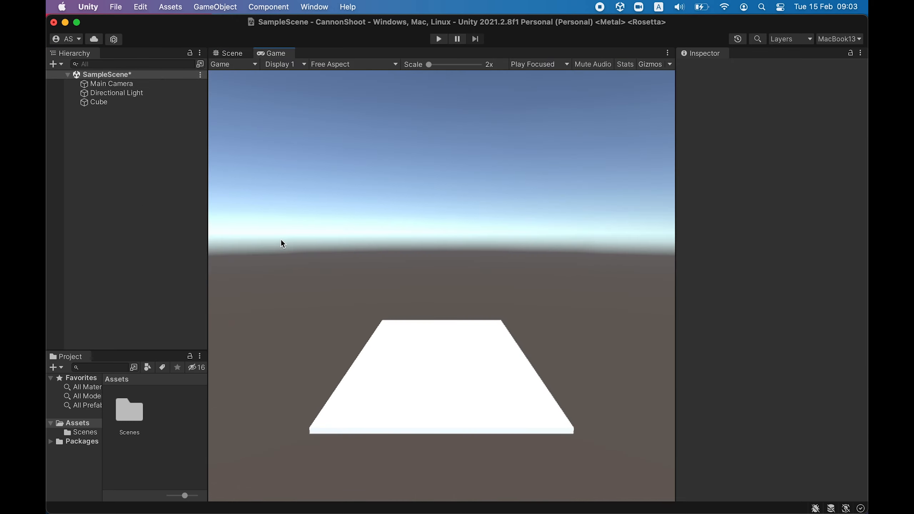
pyautogui.click(229, 54)
# Step: Lengthen the flattened cube by setting its Z scale to 9
pyautogui.click(121, 104)
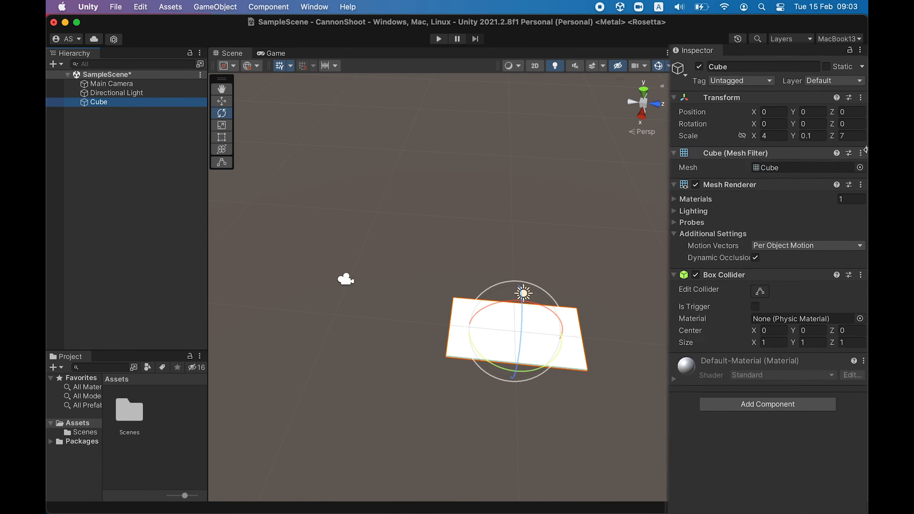
pyautogui.click(856, 136)
pyautogui.write('8')
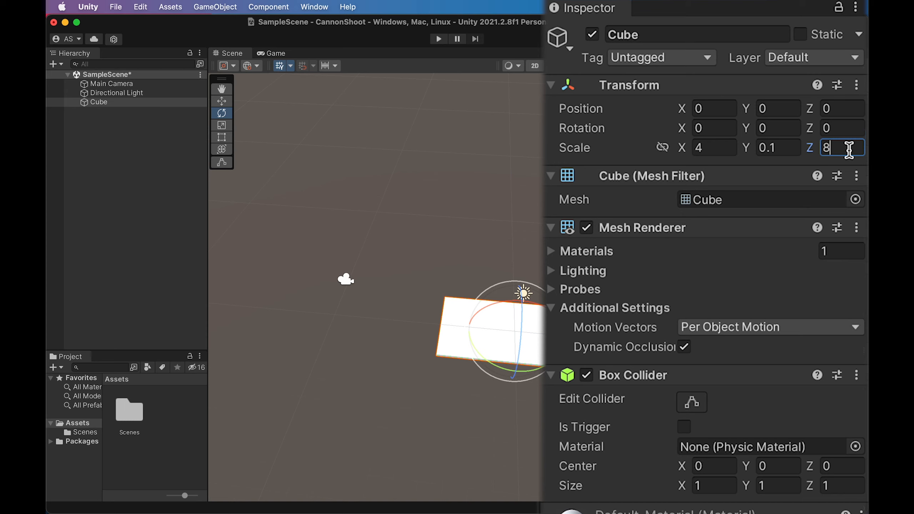
pyautogui.moveTo(851, 148); pyautogui.dragTo(769, 149)
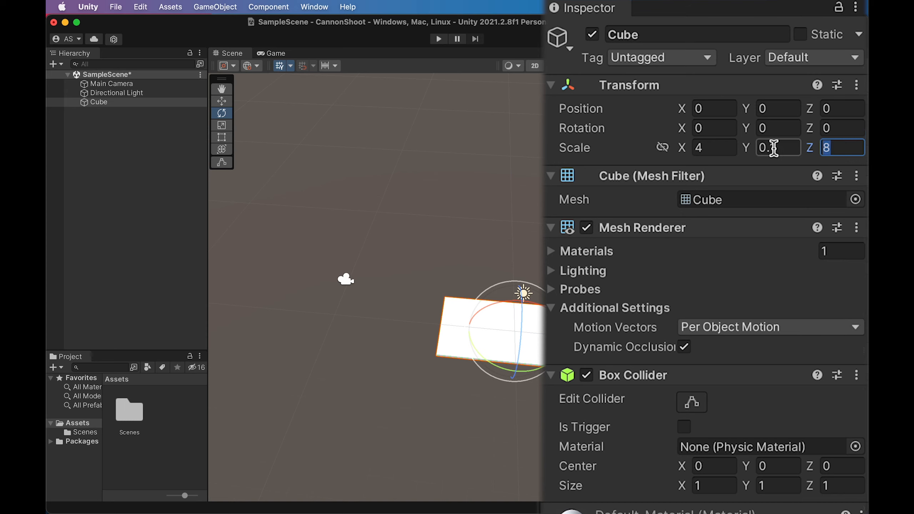
pyautogui.write('9')
pyautogui.click(137, 211)
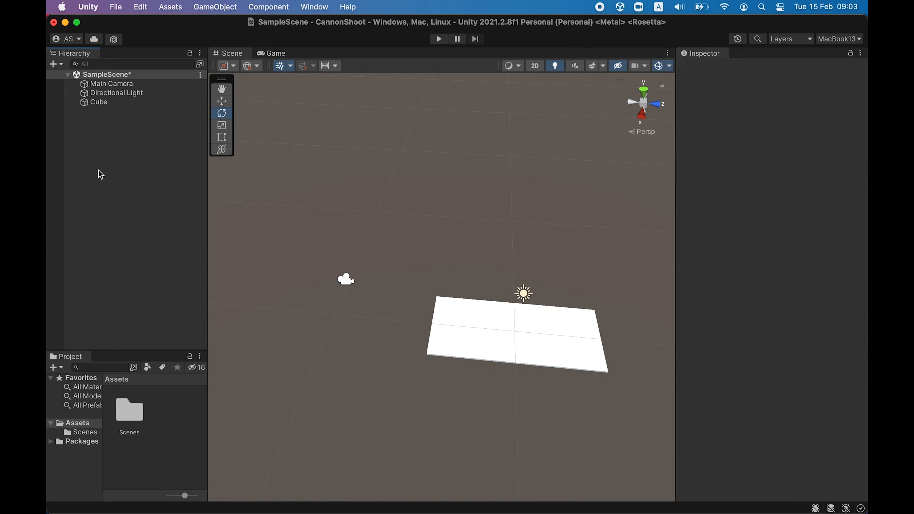
# Step: Find and launch the KeyCastr app through a Spotlight search
pyautogui.click(99, 102)
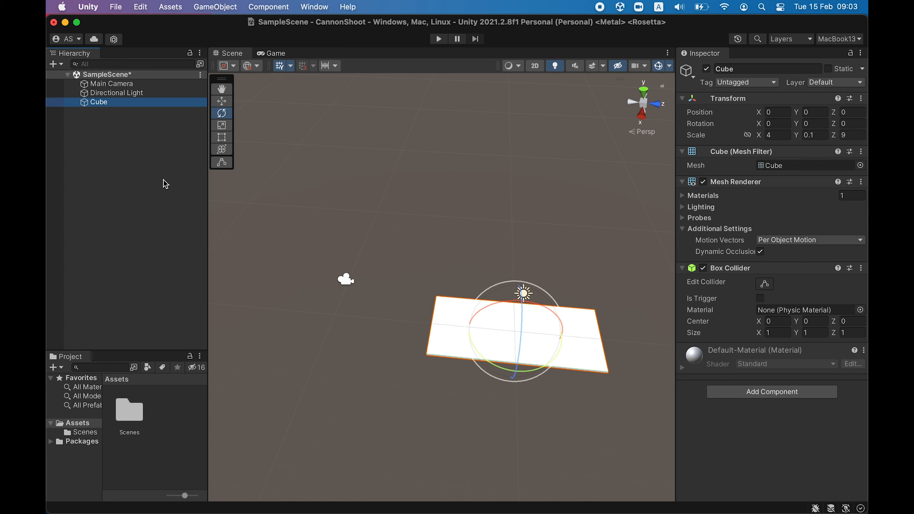
pyautogui.click(762, 7)
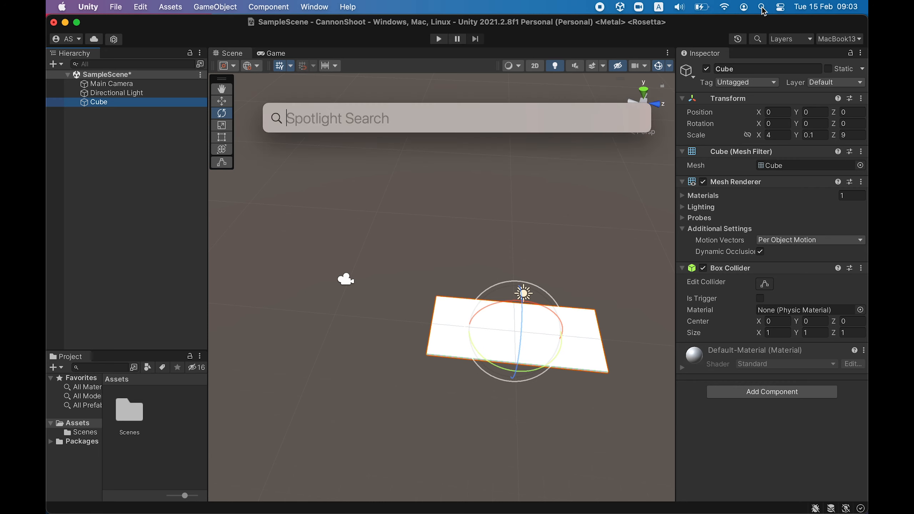
pyautogui.write('keynote')
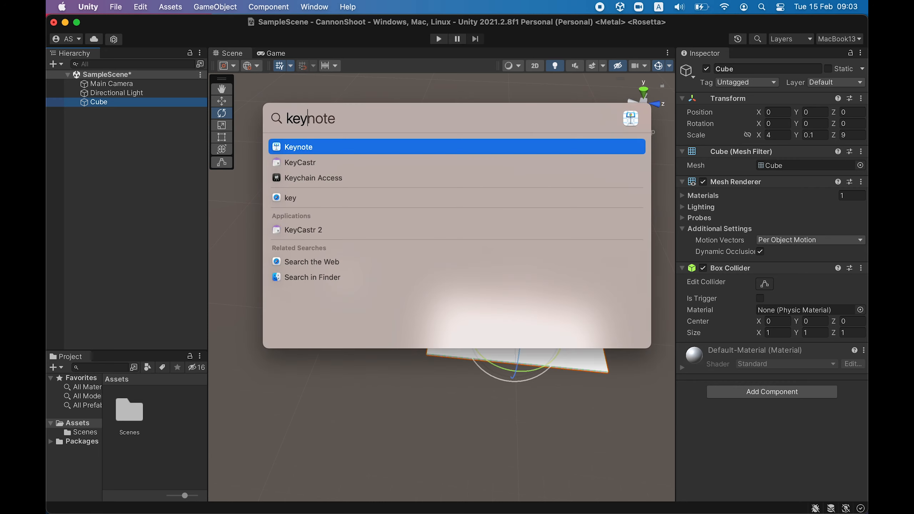
pyautogui.press('Down')
pyautogui.press('Return')
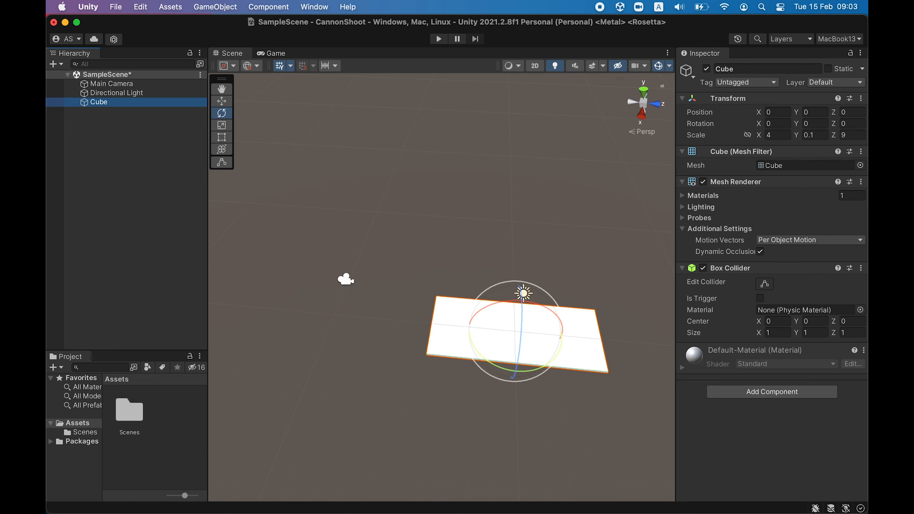
pyautogui.click(173, 213)
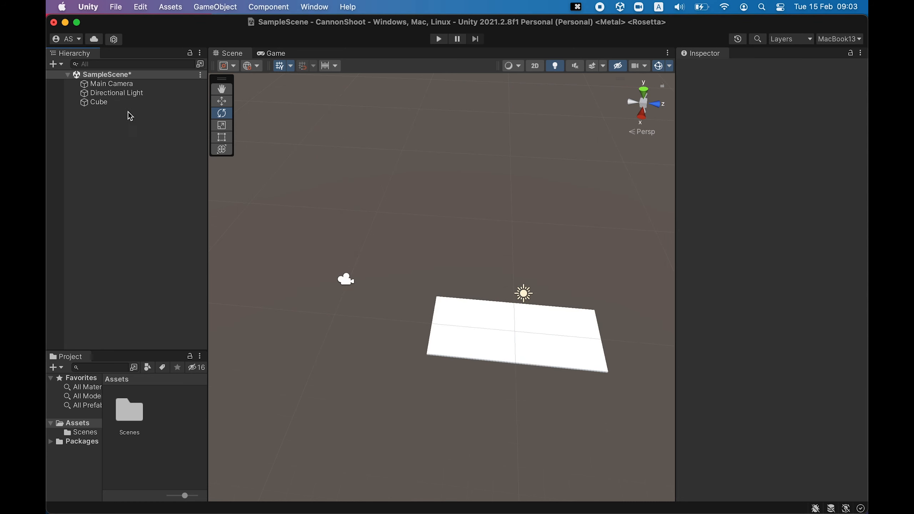
# Step: Rename the flattened cube in the scene to Ground
pyautogui.click(112, 102)
pyautogui.press('Return')
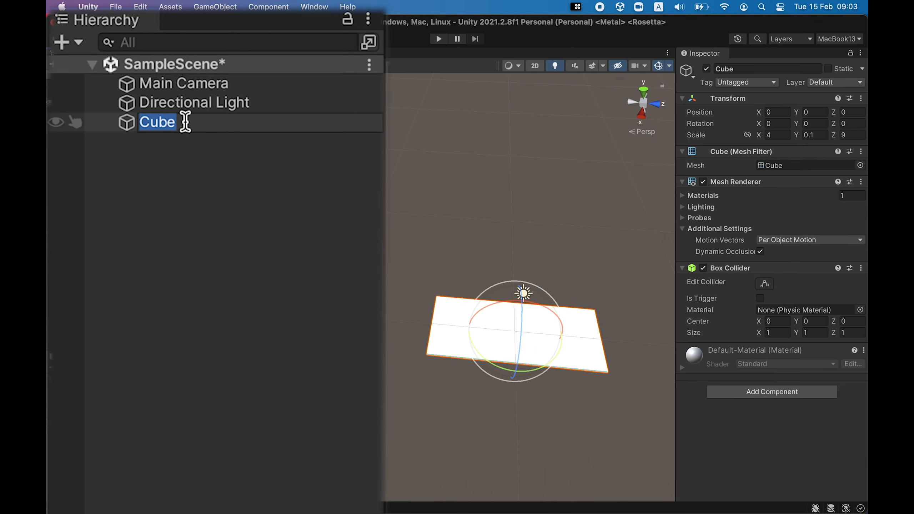
pyautogui.write('Ground')
pyautogui.press('Return')
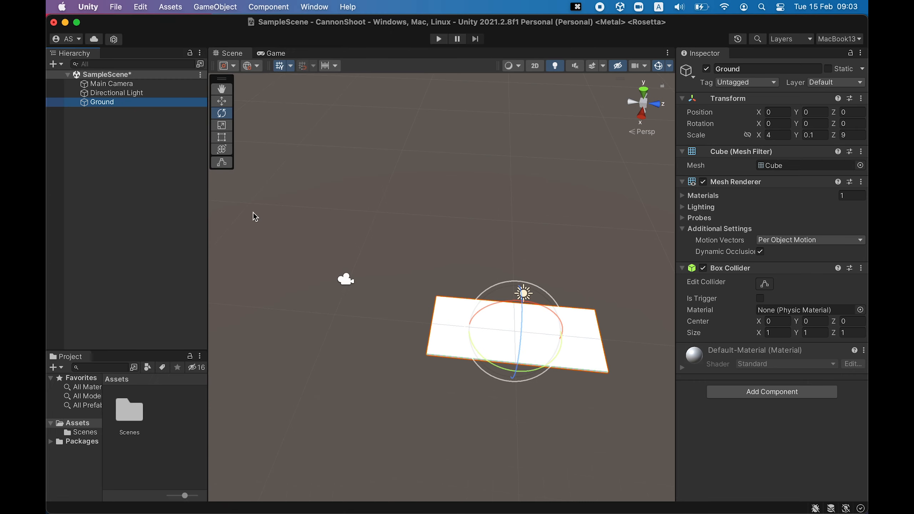
# Step: Add a new 3D cube to the scene and name it Platform_Canon
pyautogui.scroll(-3, 313, 266)
pyautogui.scroll(6, 317, 259)
pyautogui.moveTo(431, 232); pyautogui.dragTo(385, 205, button='middle')
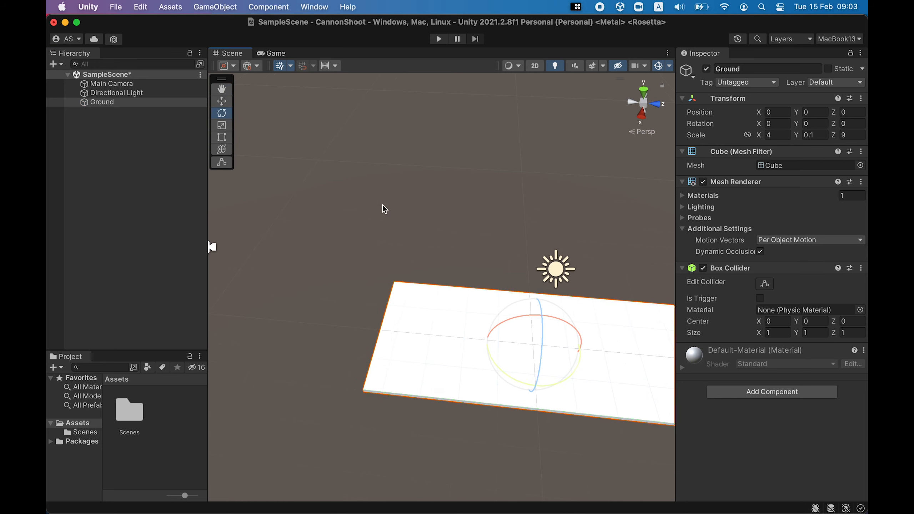
pyautogui.click(119, 153)
pyautogui.rightClick(114, 125)
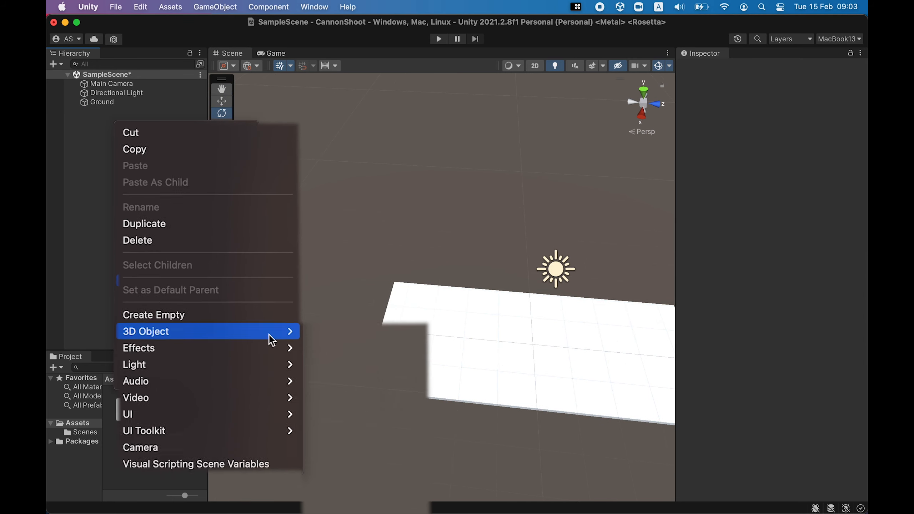
pyautogui.moveTo(290, 329)
pyautogui.click(381, 330)
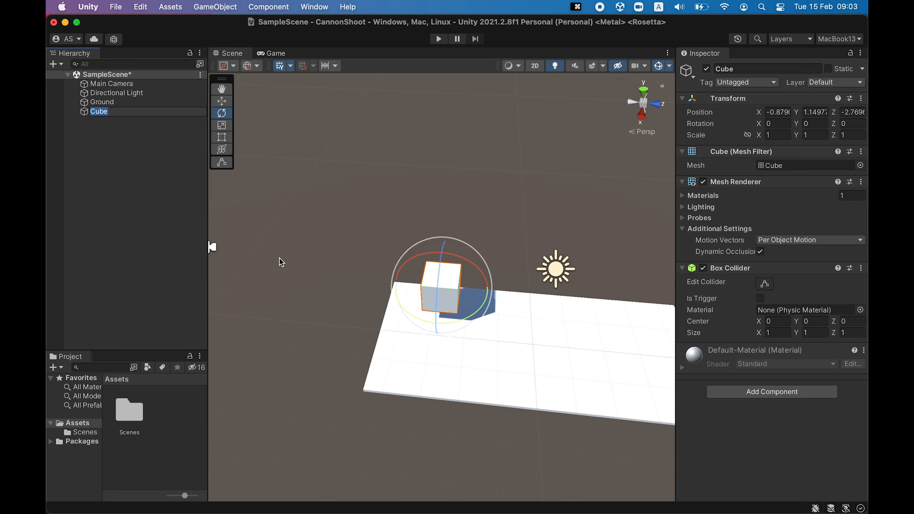
pyautogui.write('P')
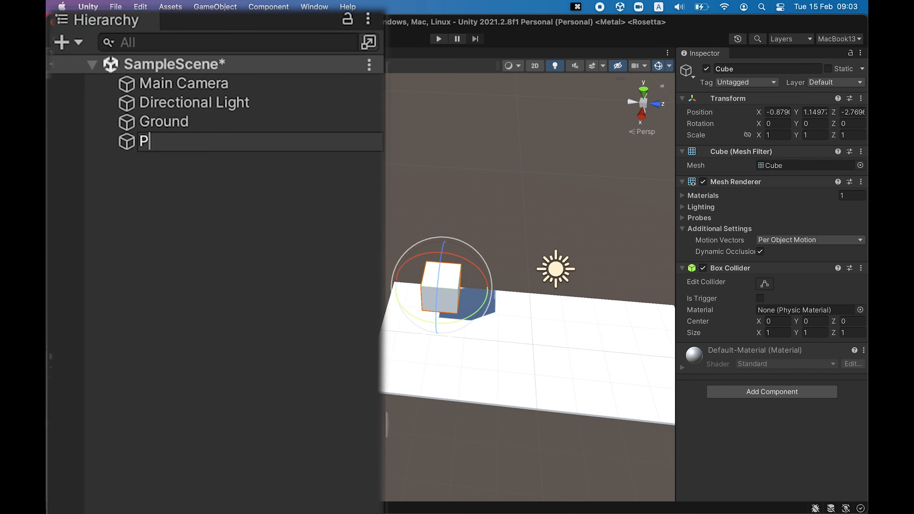
pyautogui.write('latform_C')
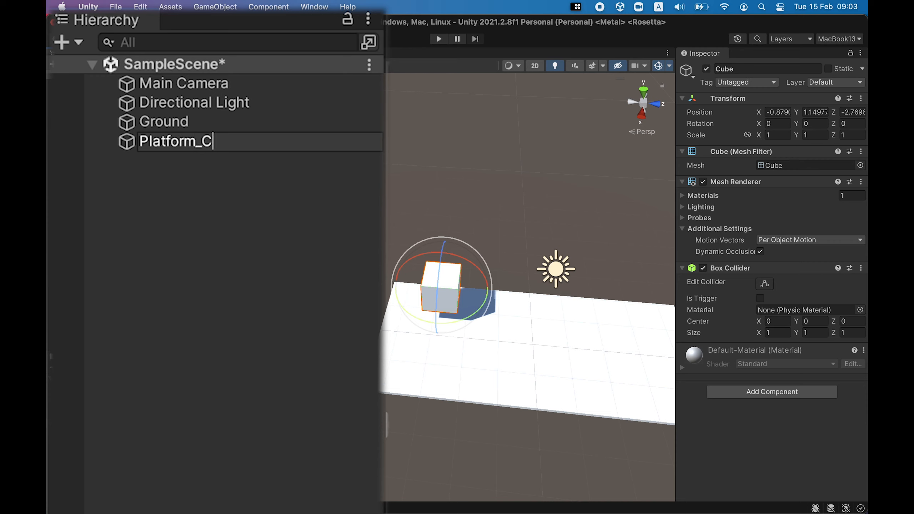
pyautogui.write('anon')
pyautogui.press('Return')
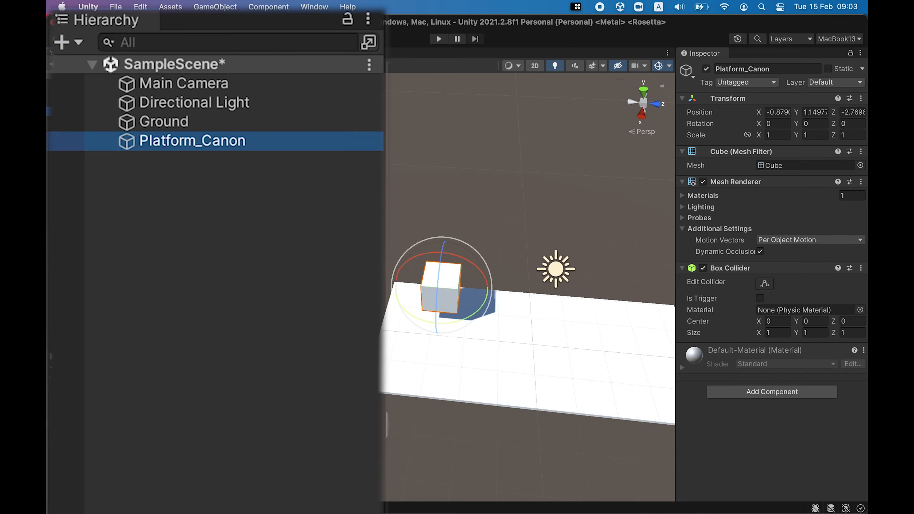
# Step: Reset the transform of Platform_Canon so its position is 0 on all axes
pyautogui.keyDown('alt'); pyautogui.click(441, 292); pyautogui.keyUp('alt')
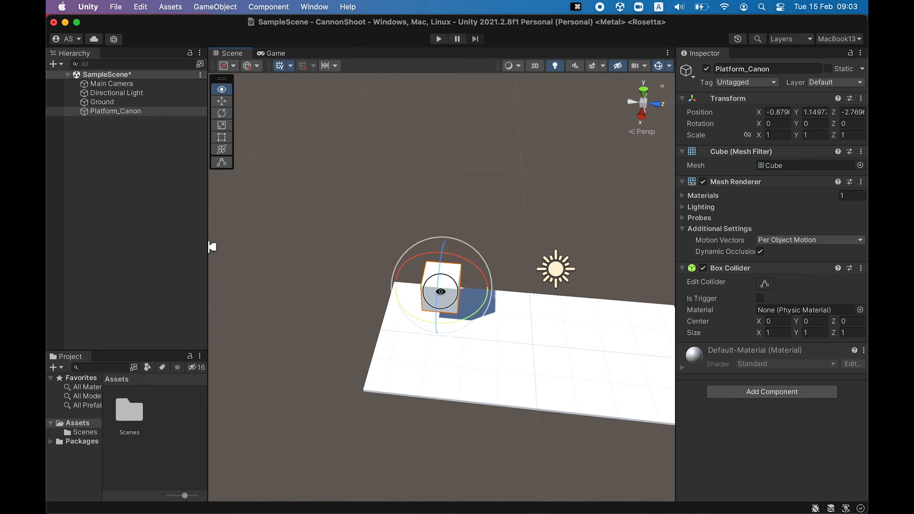
pyautogui.keyDown('alt'); pyautogui.moveTo(440, 292); pyautogui.dragTo(580, 293); pyautogui.keyUp('alt')
pyautogui.click(814, 112)
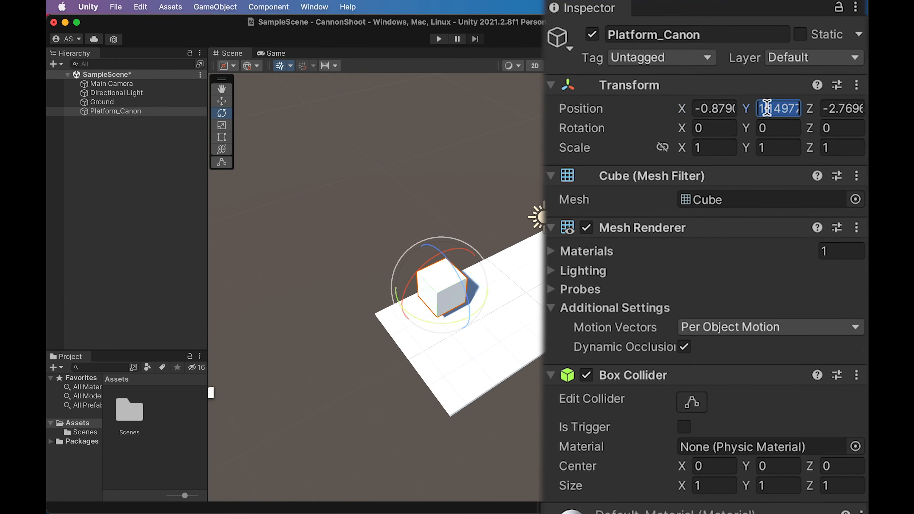
pyautogui.click(857, 85)
pyautogui.click(735, 110)
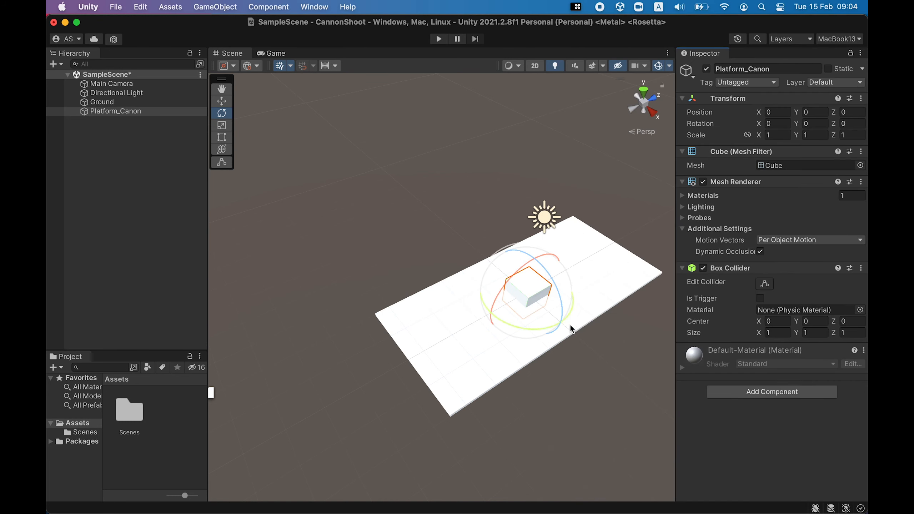
# Step: Set the X scale of Platform_Canon to 4 to match the width of Ground
pyautogui.keyDown('alt'); pyautogui.moveTo(571, 329); pyautogui.dragTo(534, 178); pyautogui.keyUp('alt')
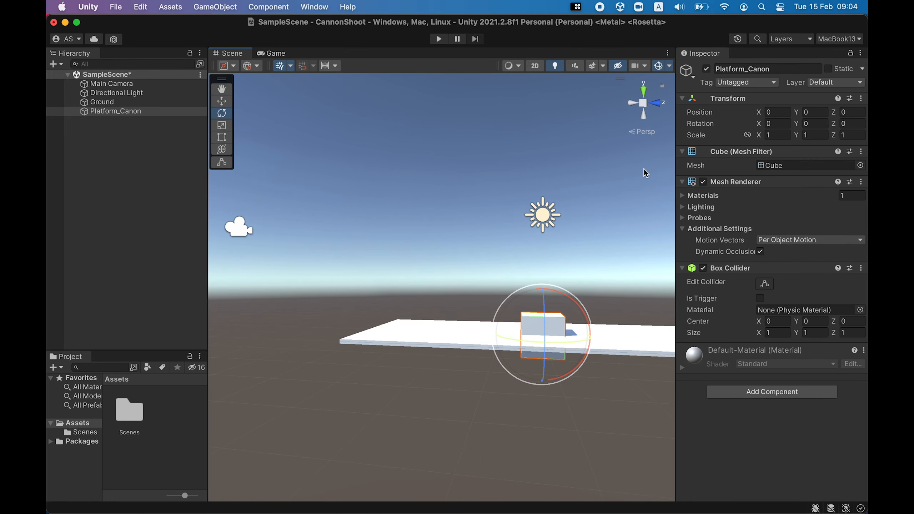
pyautogui.click(104, 102)
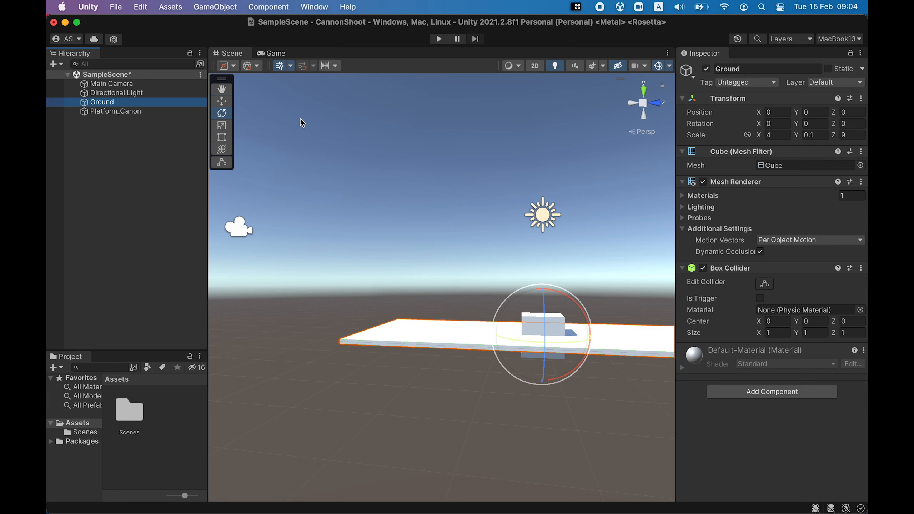
pyautogui.click(148, 112)
pyautogui.click(785, 134)
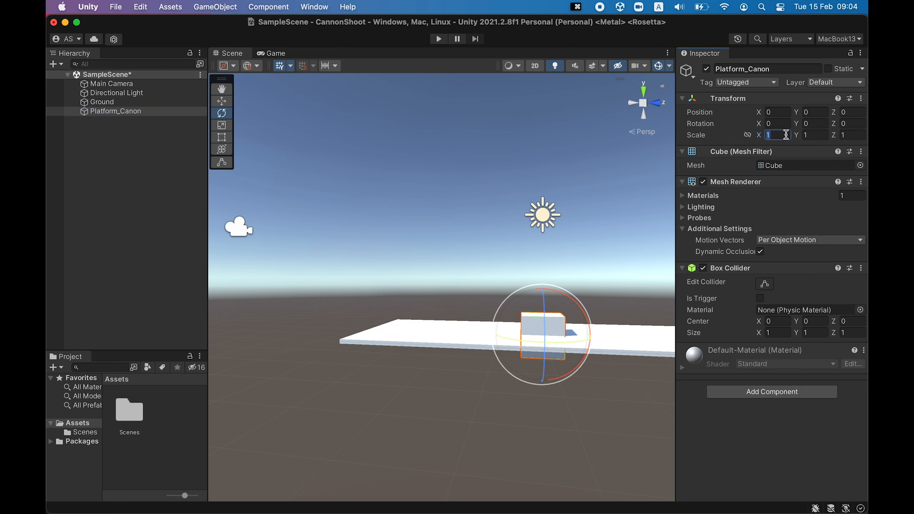
pyautogui.write('4')
pyautogui.keyDown('alt'); pyautogui.moveTo(517, 359); pyautogui.dragTo(578, 359); pyautogui.keyUp('alt')
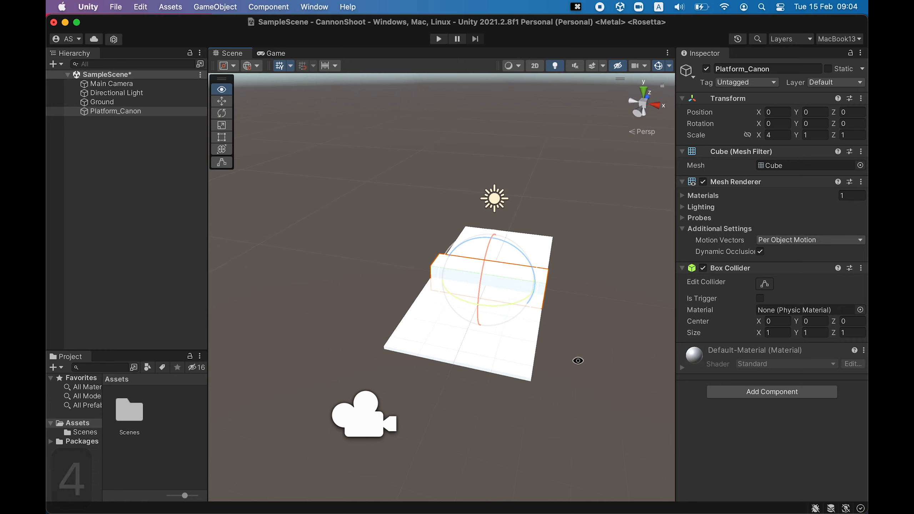
pyautogui.keyDown('alt'); pyautogui.moveTo(624, 274); pyautogui.dragTo(687, 461); pyautogui.keyUp('alt')
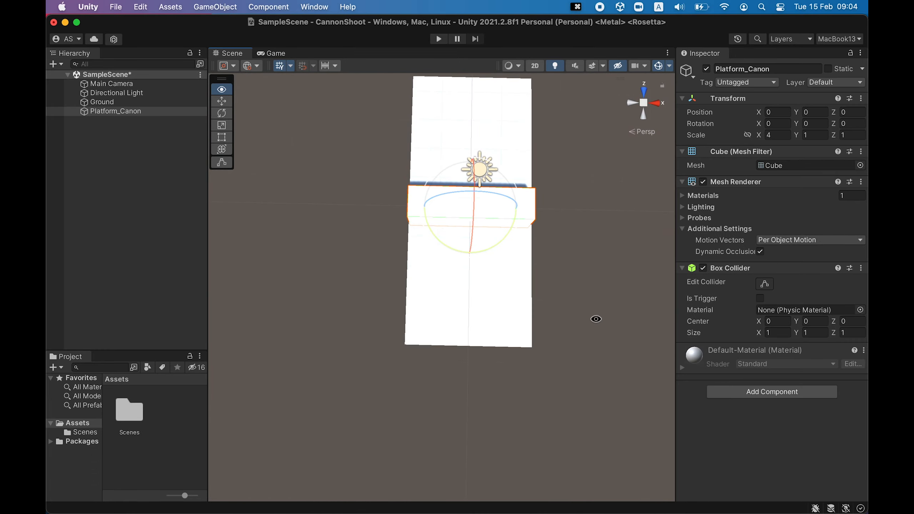
pyautogui.keyDown('alt'); pyautogui.moveTo(596, 319); pyautogui.dragTo(450, 152); pyautogui.keyUp('alt')
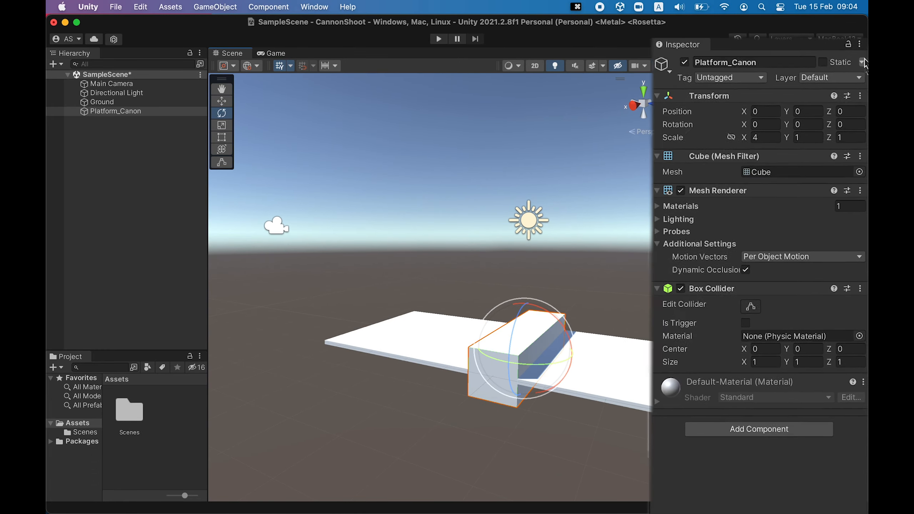
# Step: Place Platform_Canon on top of the ground by setting its Y position to 0.5
pyautogui.click(808, 112)
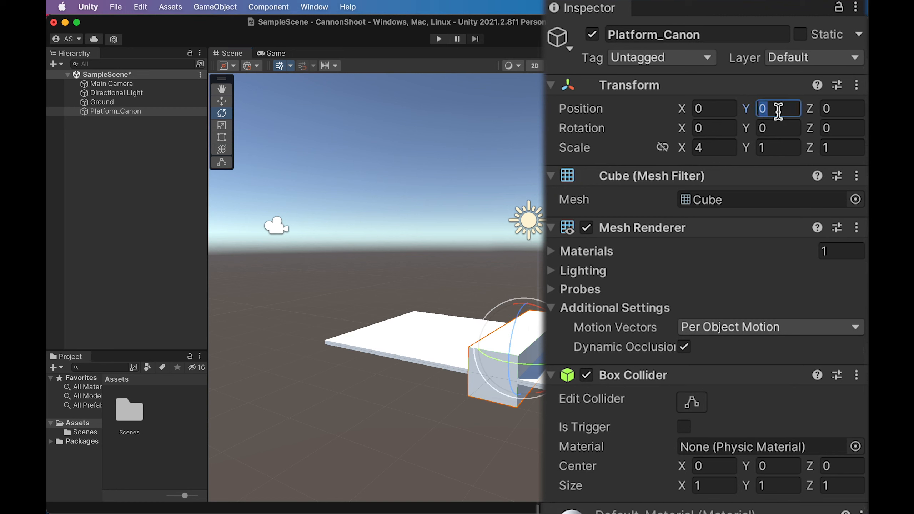
pyautogui.write('-')
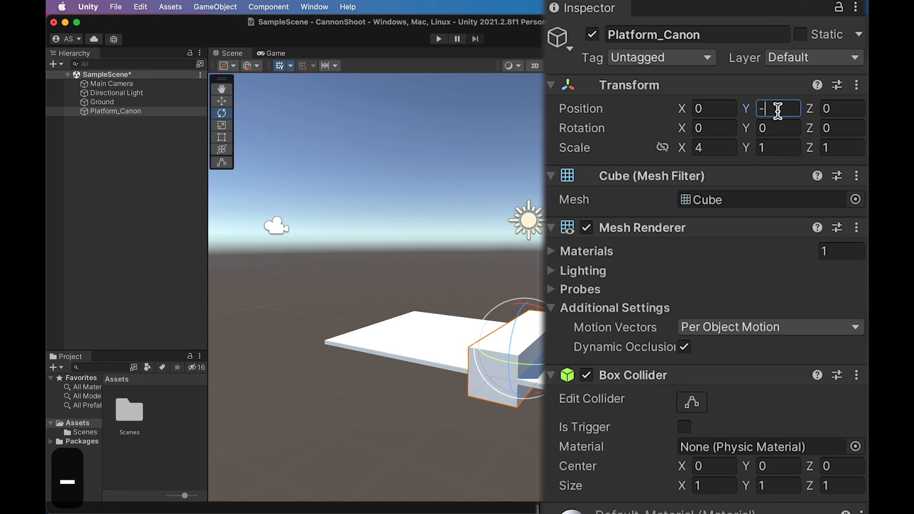
pyautogui.write('0.5')
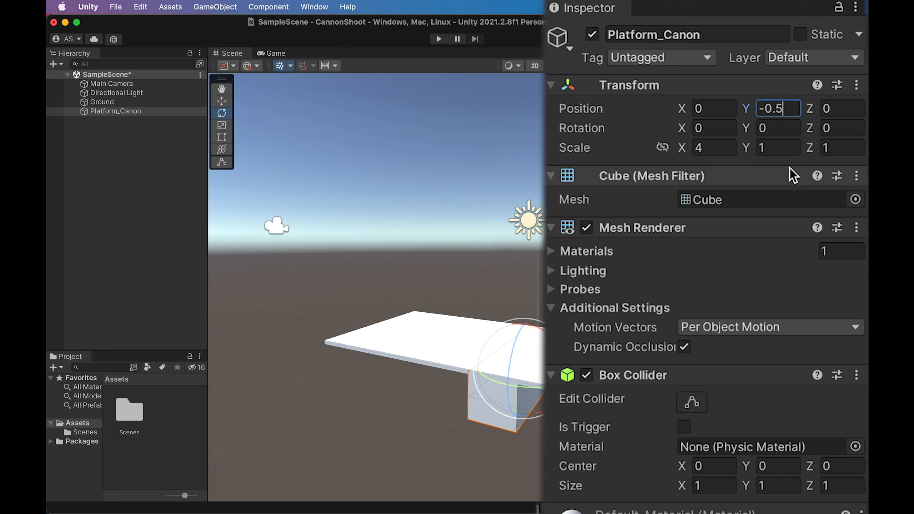
pyautogui.press('Left')
pyautogui.press('Left')
pyautogui.press('Left')
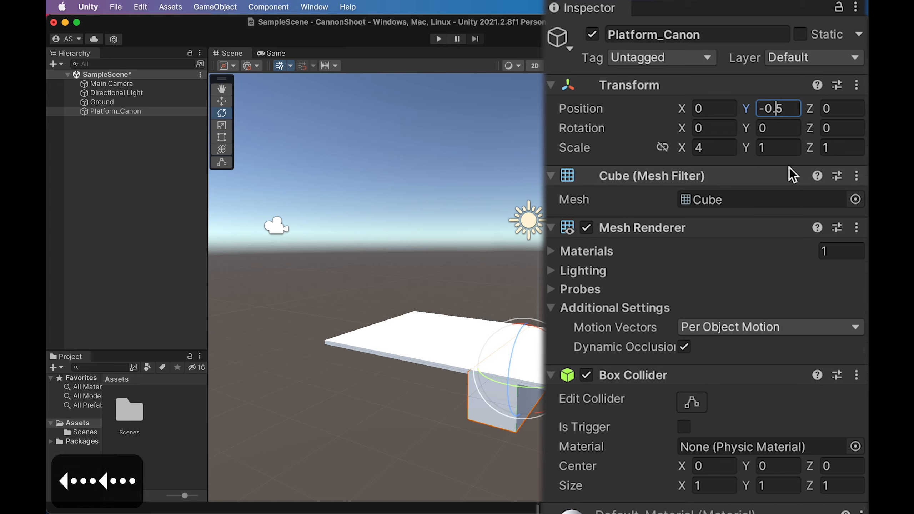
pyautogui.press('BackSpace')
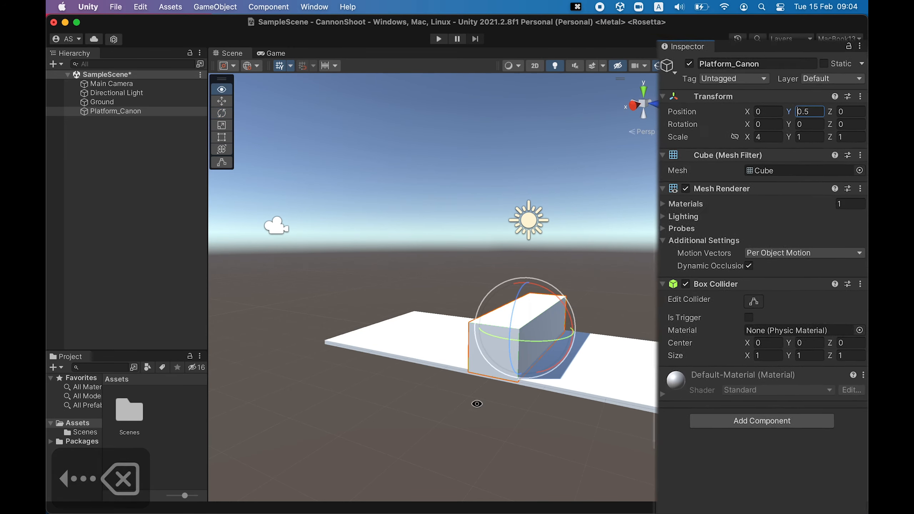
pyautogui.keyDown('alt'); pyautogui.moveTo(443, 419); pyautogui.dragTo(595, 353); pyautogui.keyUp('alt')
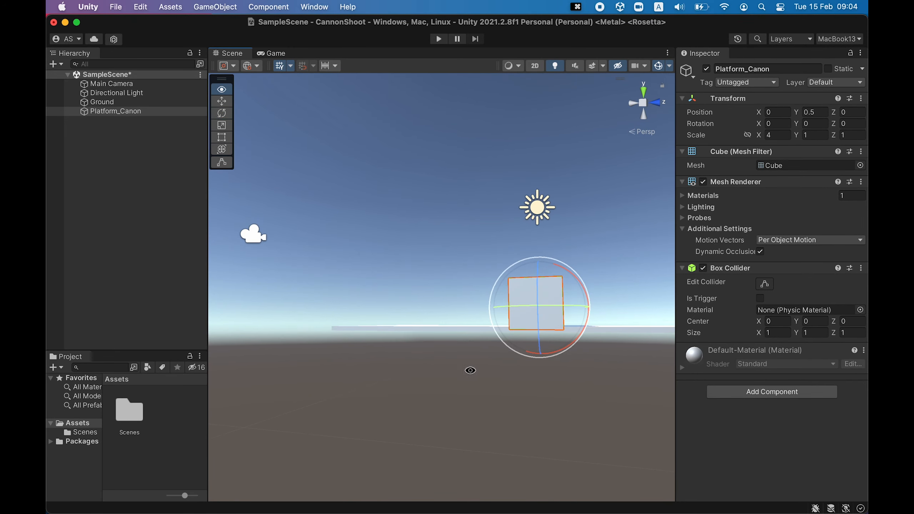
# Step: Move Platform_Canon along Z toward the camera end of the ground and set its Z position to -3
pyautogui.keyDown('alt'); pyautogui.moveTo(471, 370); pyautogui.dragTo(169, 214); pyautogui.keyUp('alt')
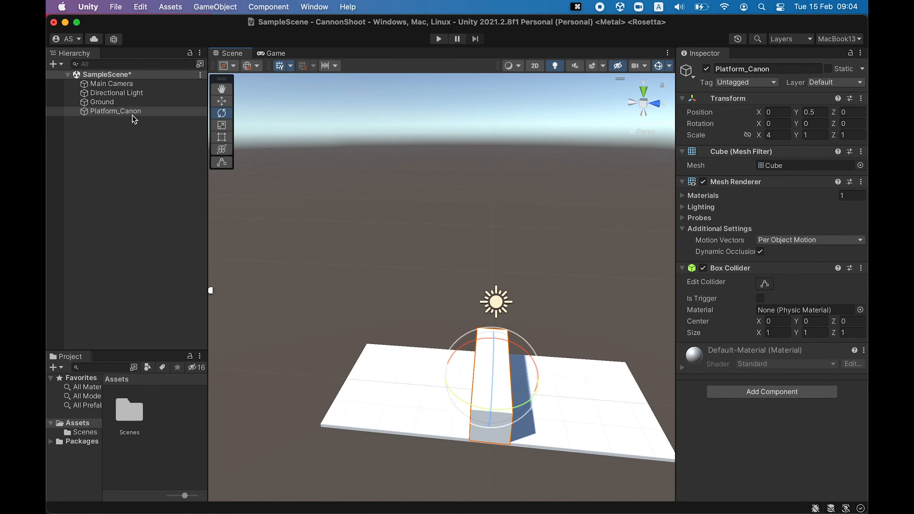
pyautogui.click(121, 112)
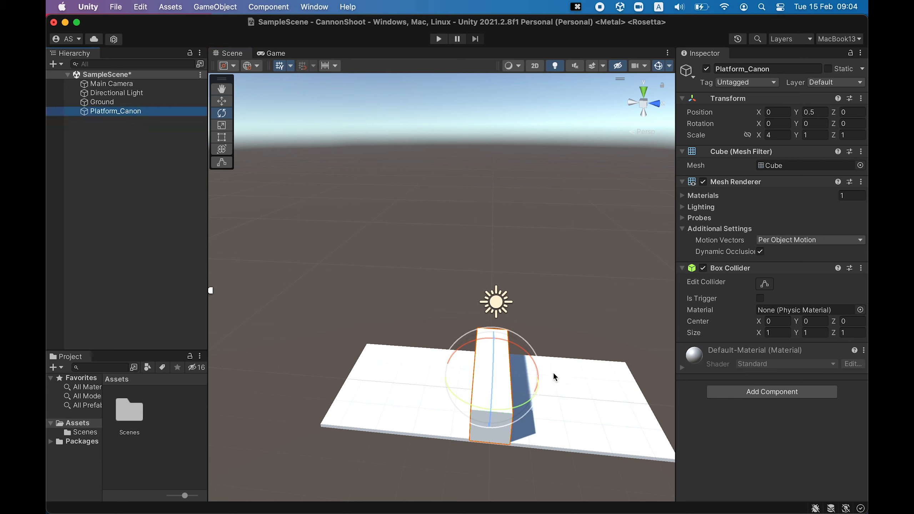
pyautogui.press('w')
pyautogui.moveTo(535, 379); pyautogui.dragTo(450, 375)
pyautogui.moveTo(453, 375); pyautogui.dragTo(454, 375)
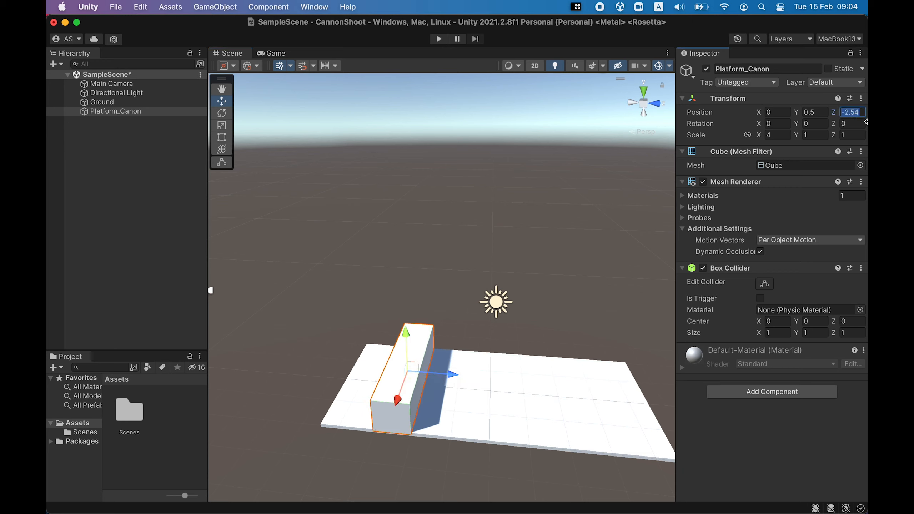
pyautogui.write('-3')
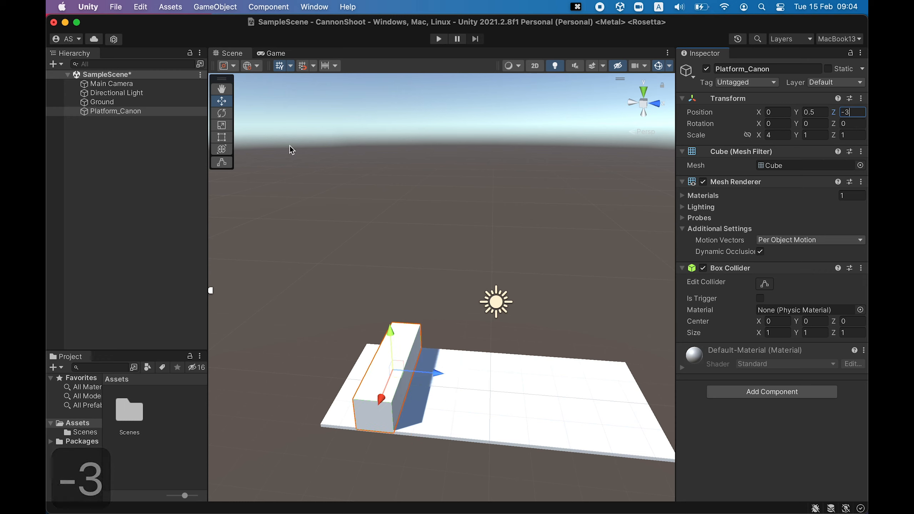
pyautogui.click(137, 162)
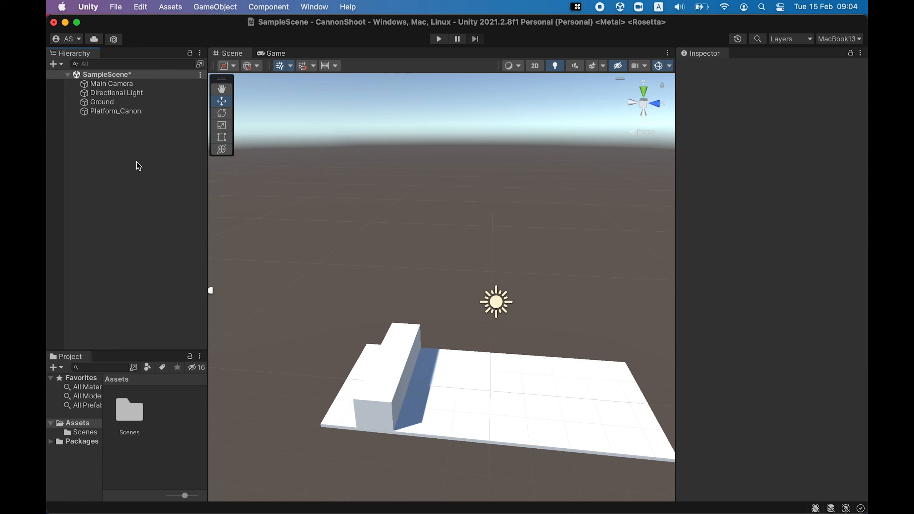
# Step: Duplicate Platform_Canon as Platform_Aims and set the copy's Z position to 3, at the opposite end of the ground
pyautogui.click(120, 114)
pyautogui.press('super+d')
pyautogui.press('Return')
pyautogui.hotkey('shift', 'alt', 'Left')
pyautogui.hotkey('shift', 'alt', 'Left')
pyautogui.write('Aims')
pyautogui.press('Return')
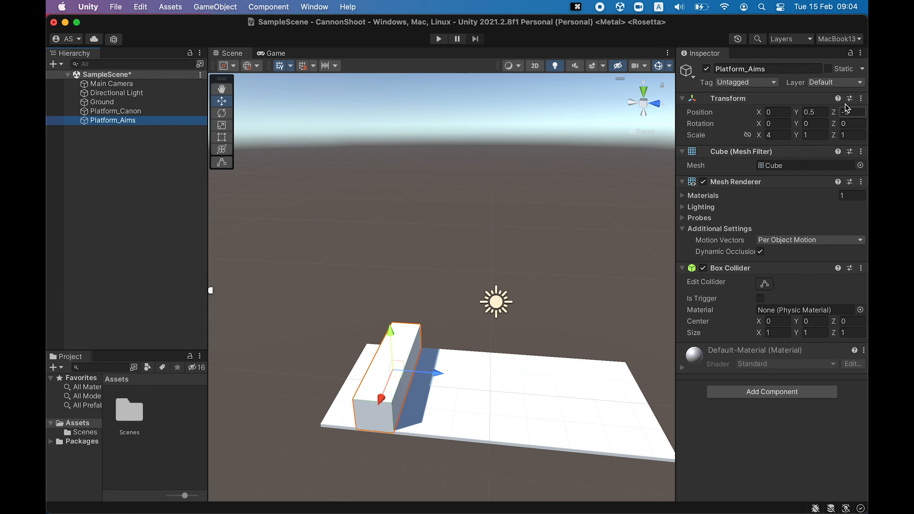
pyautogui.press('BackSpace')
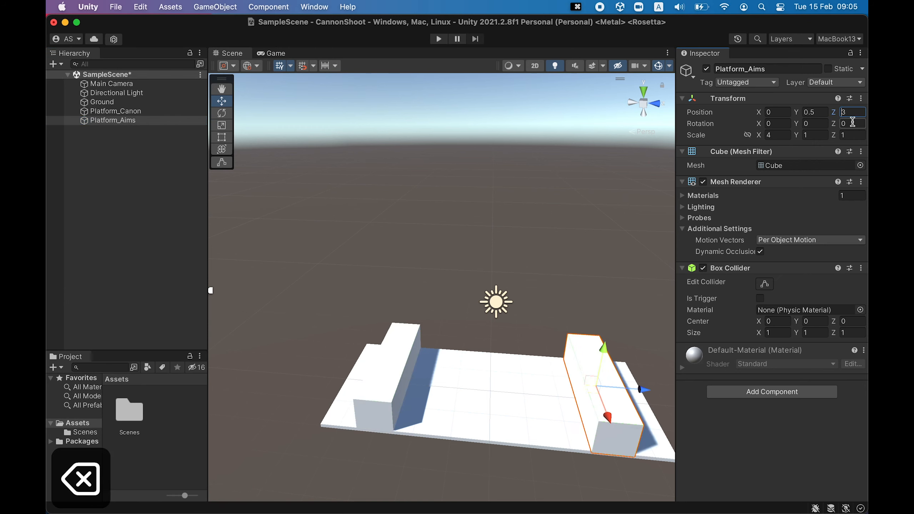
# Step: Add a new cube at the root of the scene and reset its transform
pyautogui.keyDown('alt'); pyautogui.moveTo(655, 360); pyautogui.dragTo(295, 248); pyautogui.keyUp('alt')
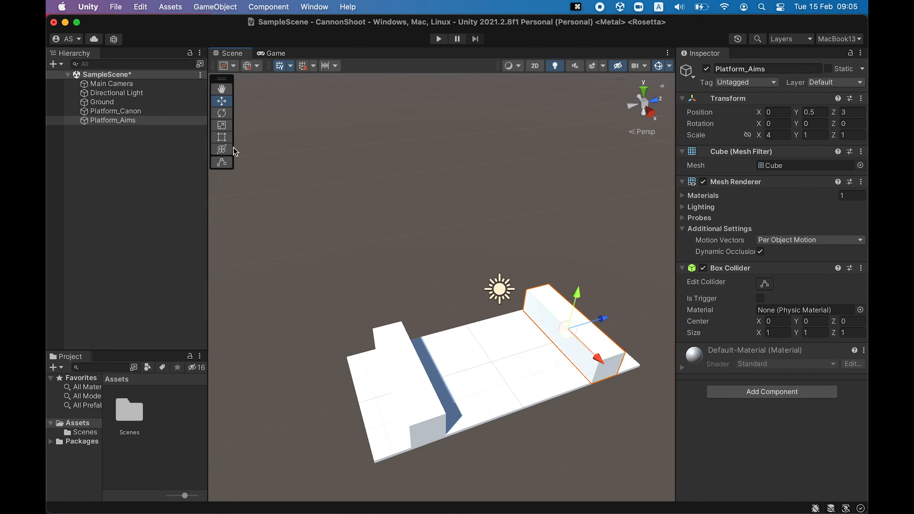
pyautogui.keyDown('alt'); pyautogui.moveTo(402, 423); pyautogui.dragTo(311, 339); pyautogui.keyUp('alt')
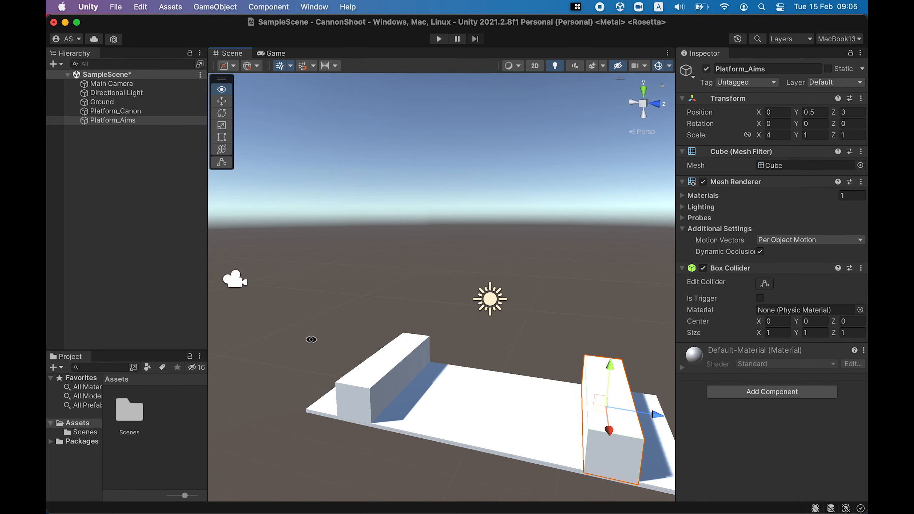
pyautogui.click(157, 199)
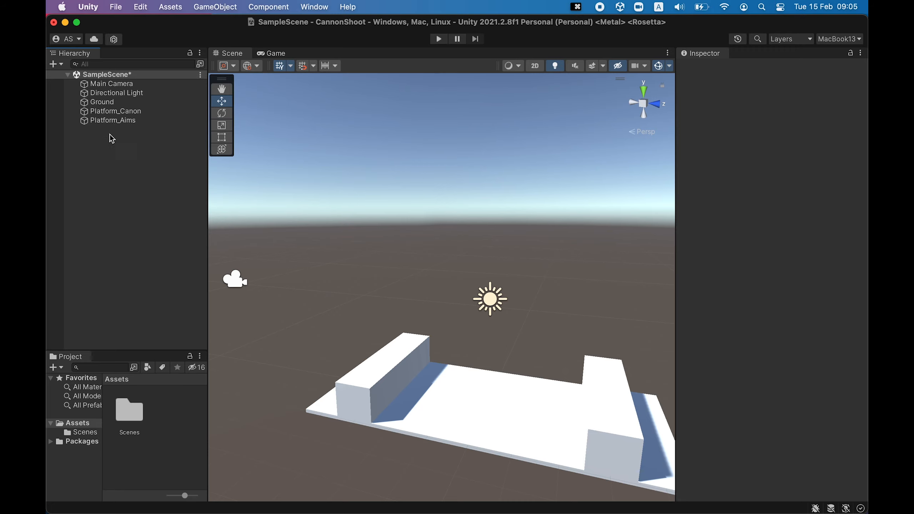
pyautogui.rightClick(115, 162)
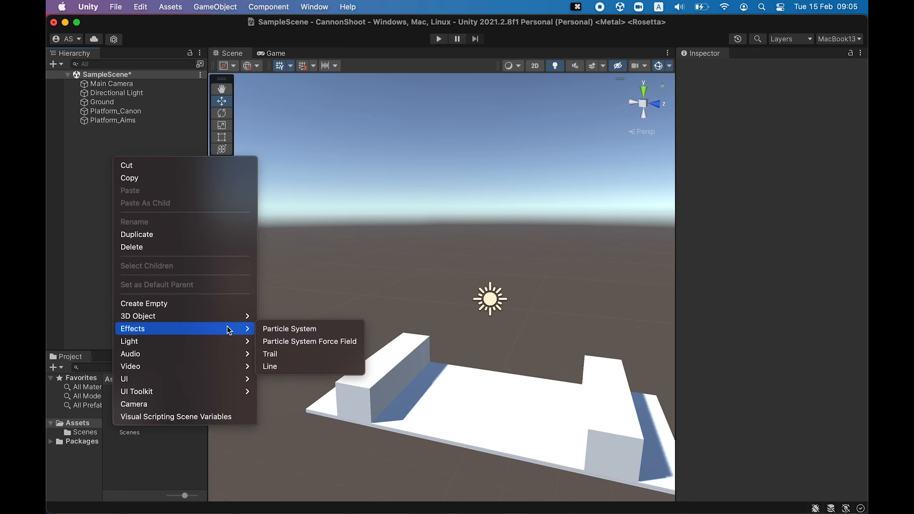
pyautogui.moveTo(231, 316)
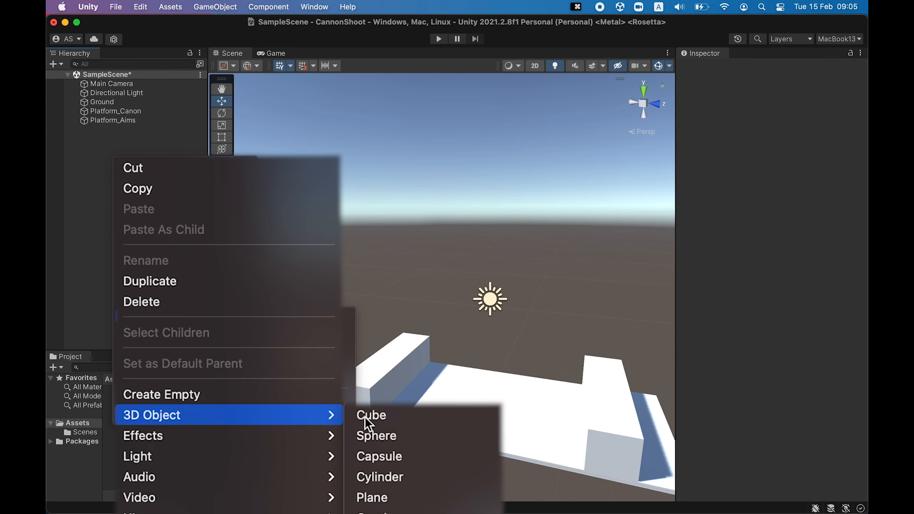
pyautogui.click(387, 424)
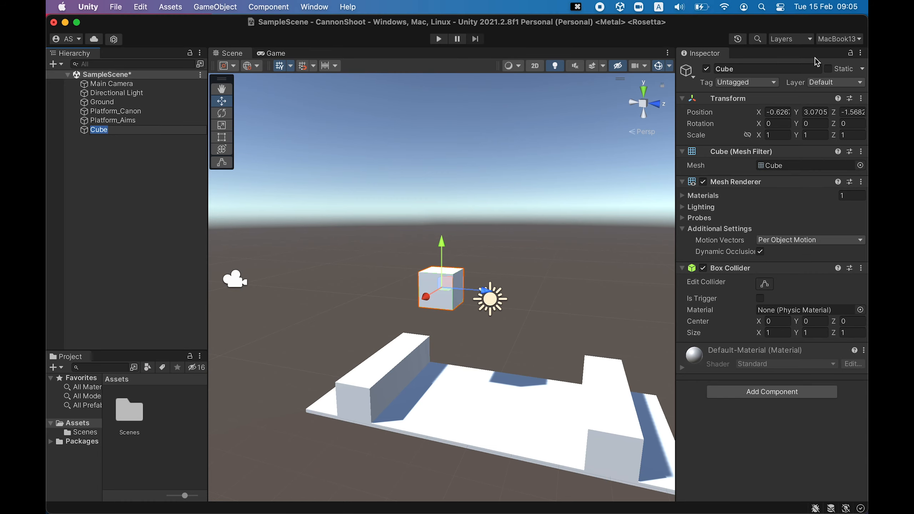
pyautogui.click(861, 98)
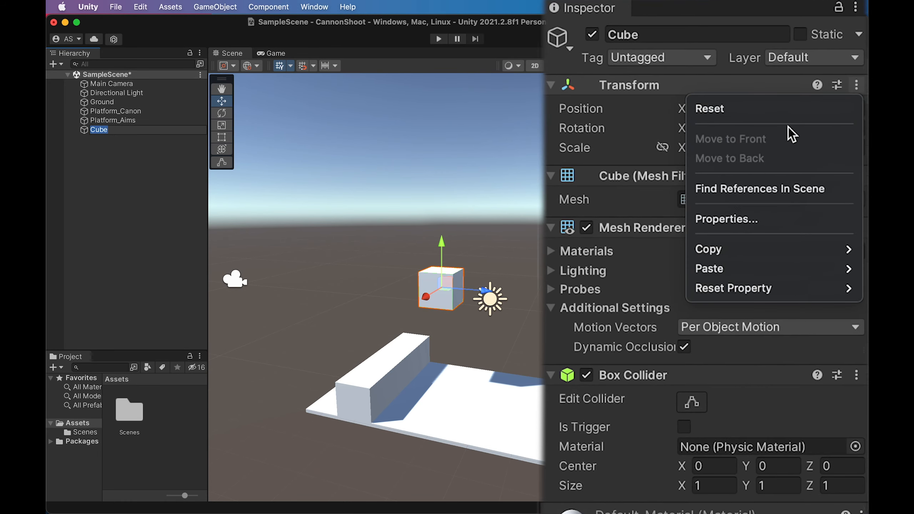
pyautogui.click(771, 108)
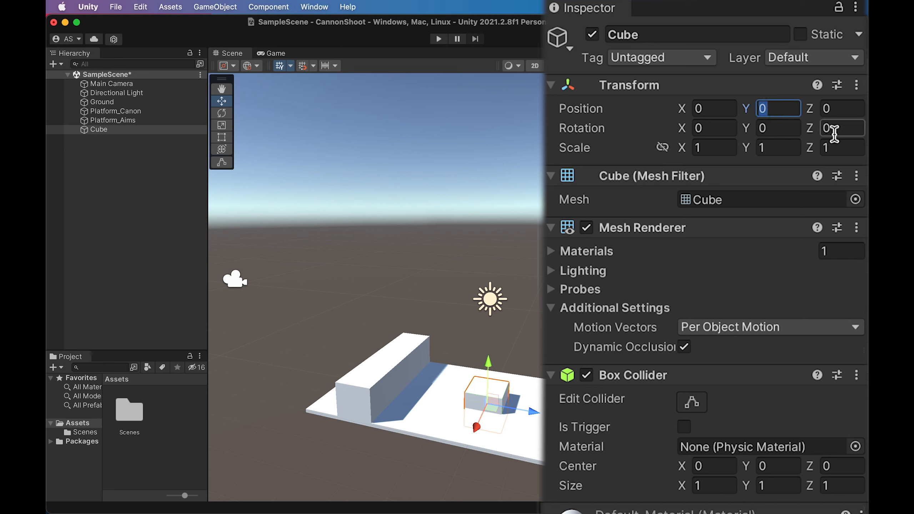
# Step: Raise the cube to Y position 1 and move it above Platform_Canon, to about Y 1.56 and Z -3.06
pyautogui.write('0/')
pyautogui.press('BackSpace')
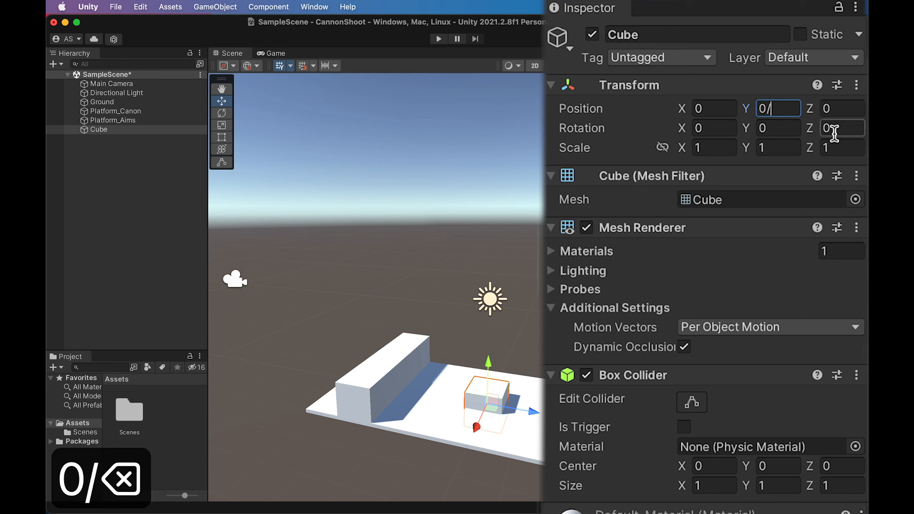
pyautogui.write('1')
pyautogui.press('Return')
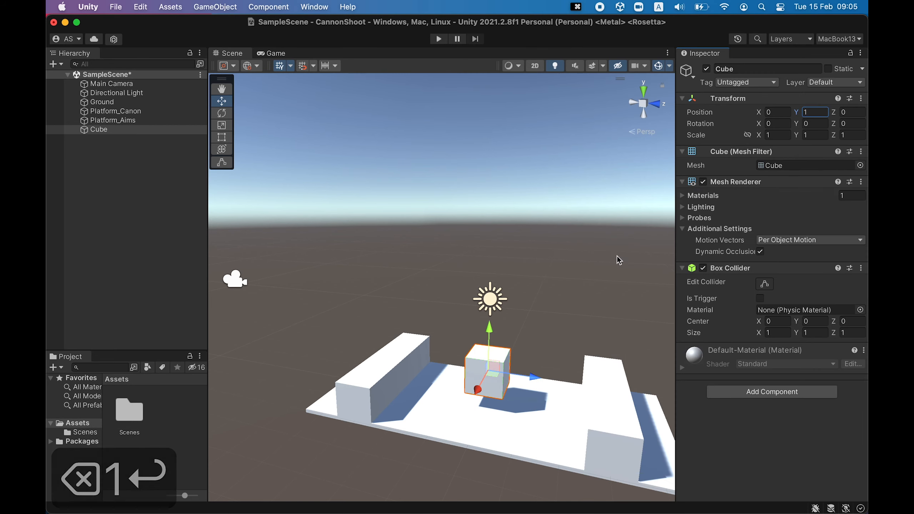
pyautogui.keyDown('alt'); pyautogui.moveTo(510, 435); pyautogui.dragTo(513, 320); pyautogui.keyUp('alt')
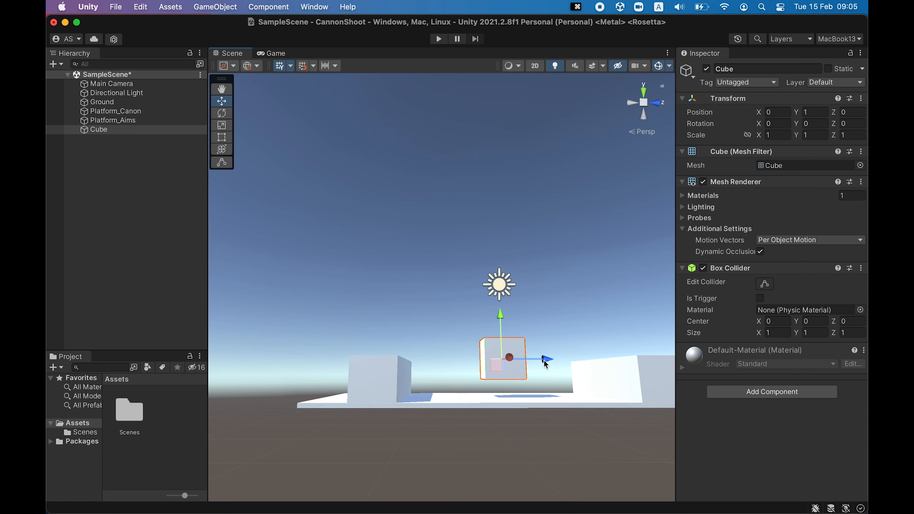
pyautogui.moveTo(545, 360); pyautogui.dragTo(389, 303)
pyautogui.keyDown('alt'); pyautogui.moveTo(445, 344); pyautogui.dragTo(450, 372); pyautogui.keyUp('alt')
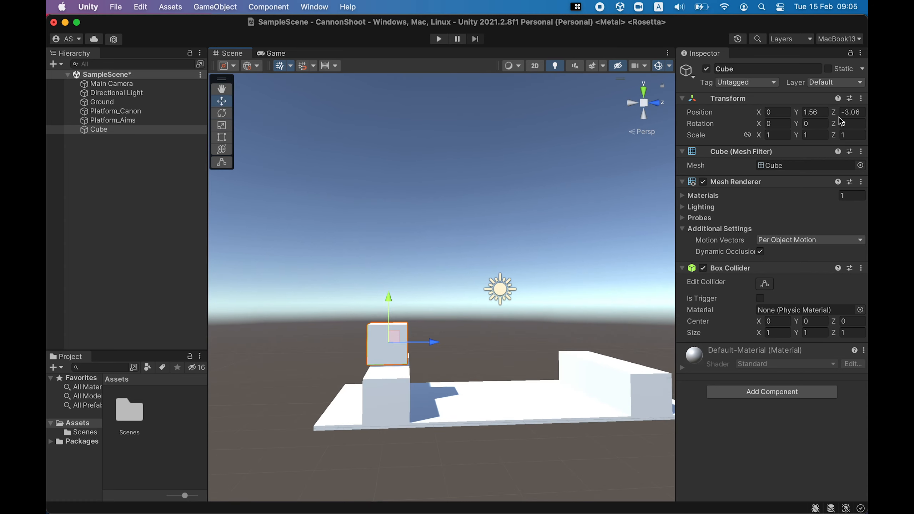
# Step: Seat the cube exactly on Platform_Canon by setting its Y position to 1.5 and its Z position to -3
pyautogui.write('1')
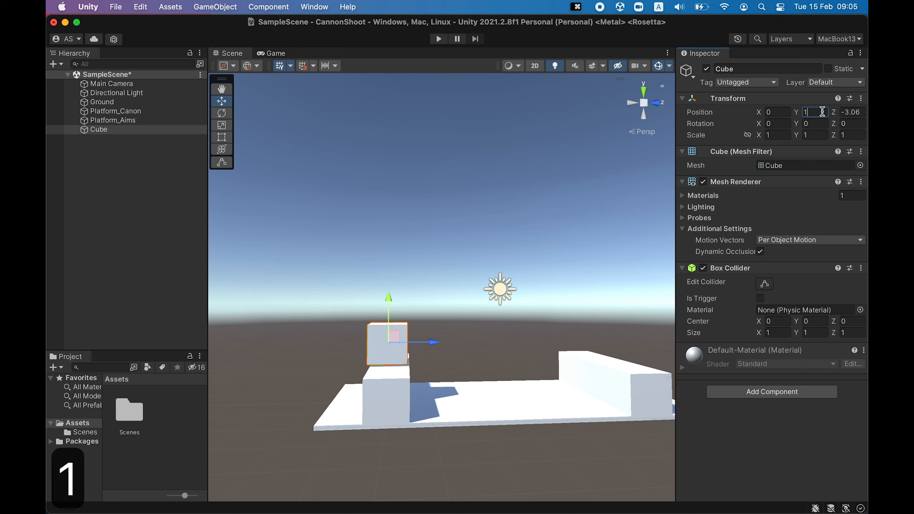
pyautogui.write('.5')
pyautogui.press('Return')
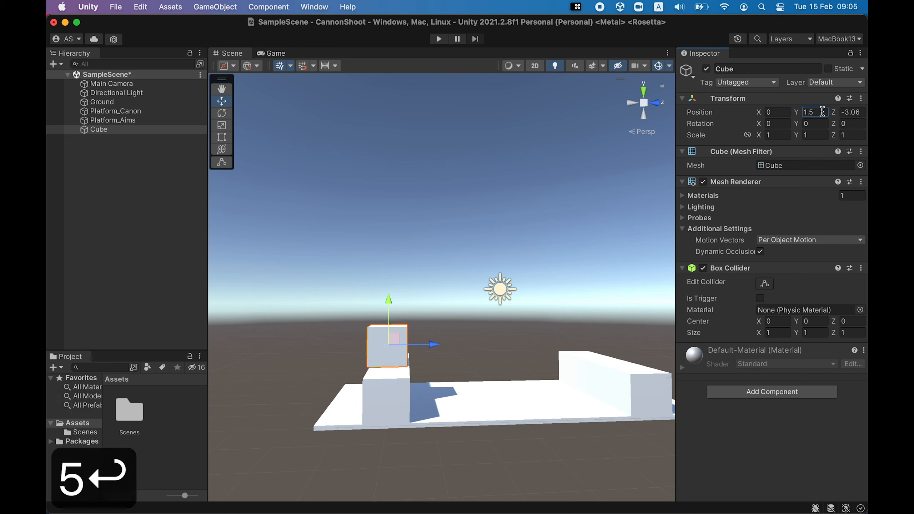
pyautogui.moveTo(430, 346); pyautogui.dragTo(435, 348)
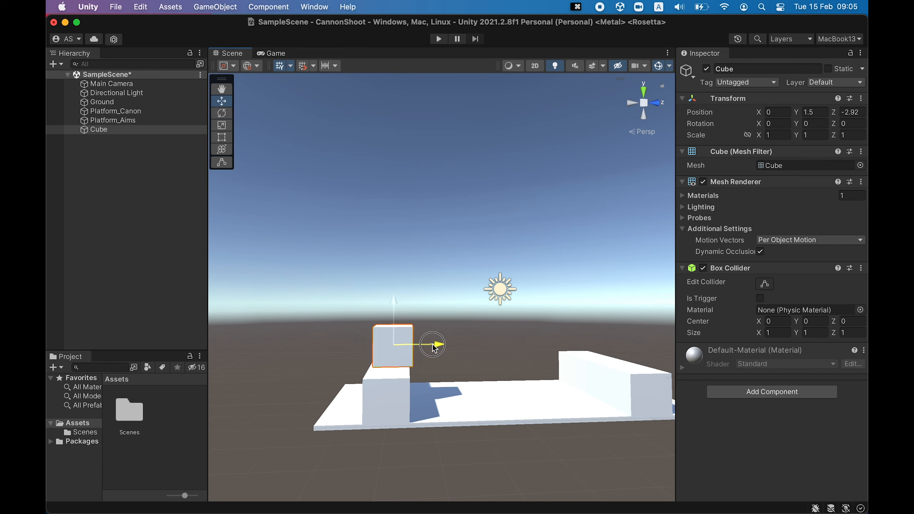
pyautogui.keyDown('alt'); pyautogui.moveTo(400, 243); pyautogui.dragTo(596, 203); pyautogui.keyUp('alt')
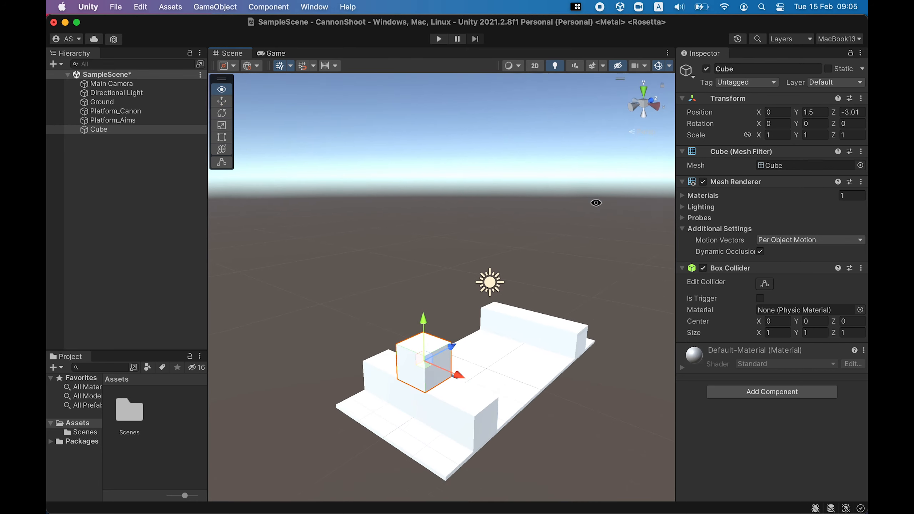
pyautogui.write('-3')
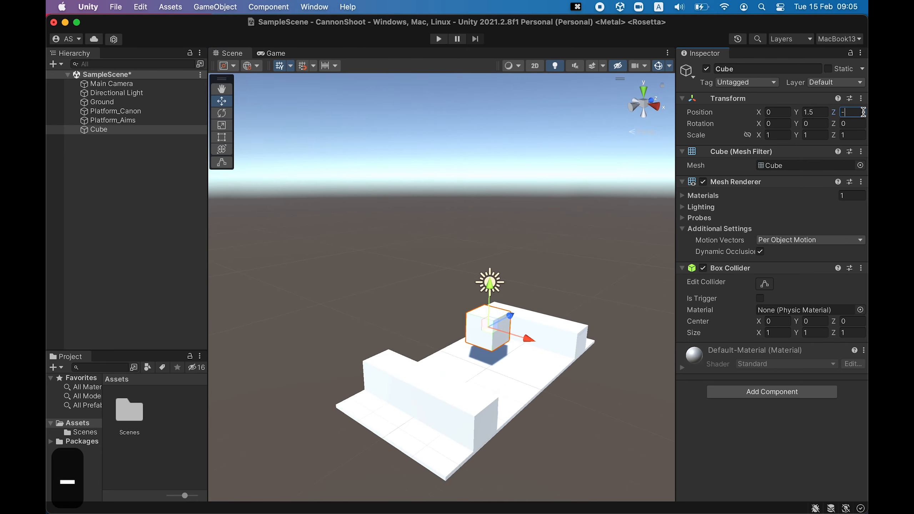
# Step: Examine the cube's placement on Platform_Canon from several sides and up close
pyautogui.keyDown('alt'); pyautogui.moveTo(590, 303); pyautogui.dragTo(378, 290); pyautogui.keyUp('alt')
pyautogui.scroll(4, 405, 345)
pyautogui.moveTo(405, 345); pyautogui.dragTo(412, 262, button='middle')
pyautogui.keyDown('alt'); pyautogui.moveTo(412, 262); pyautogui.dragTo(518, 259); pyautogui.keyUp('alt')
pyautogui.keyDown('alt'); pyautogui.moveTo(441, 275); pyautogui.dragTo(356, 310); pyautogui.keyUp('alt')
pyautogui.scroll(-5, 429, 275)
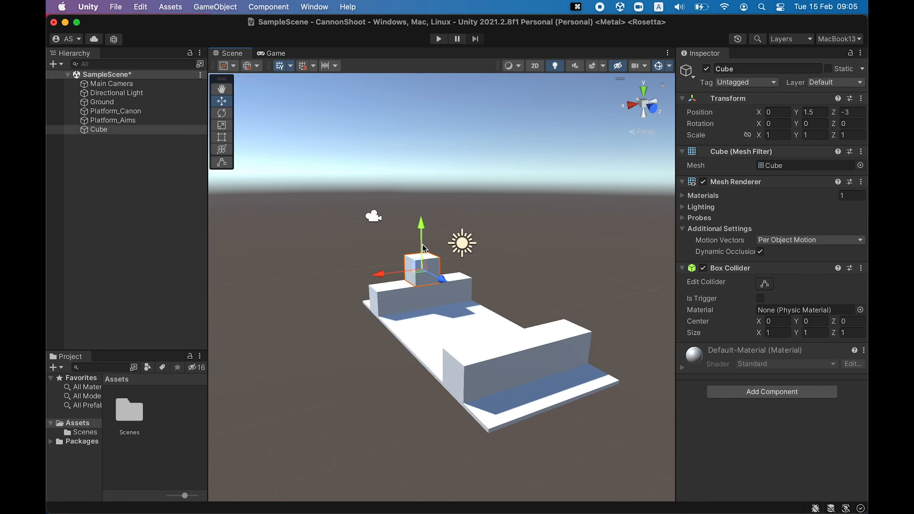
pyautogui.scroll(8, 429, 274)
pyautogui.moveTo(445, 286); pyautogui.dragTo(475, 304, button='middle')
# Step: Rename the cube on Platform_Canon as Cannon
pyautogui.click(100, 130)
pyautogui.press('Return')
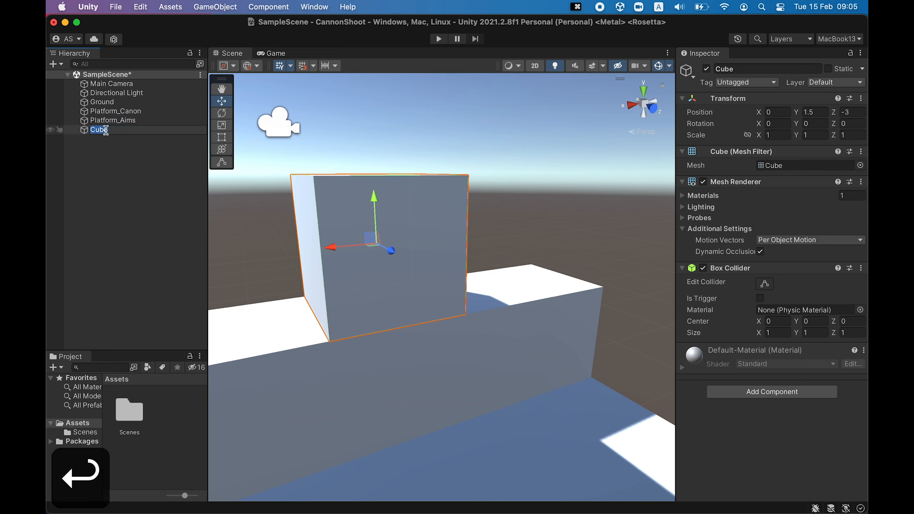
pyautogui.write('Cannon')
pyautogui.press('Return')
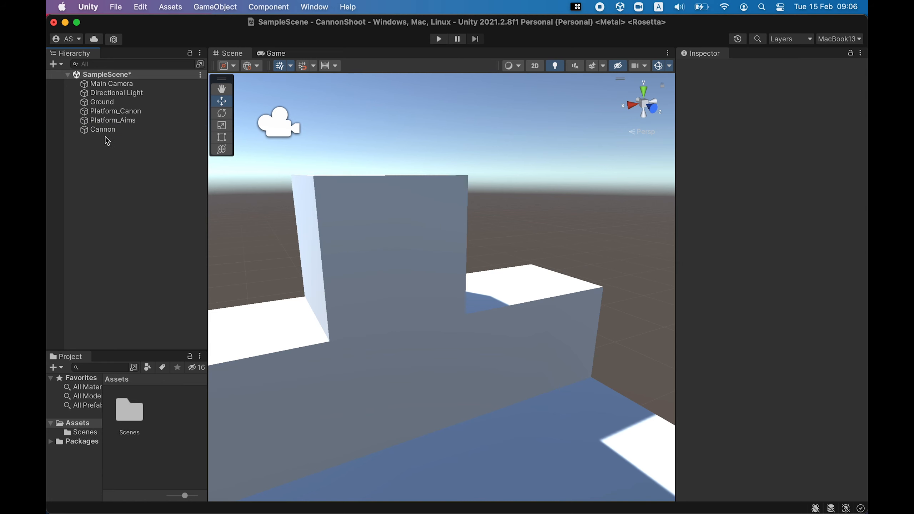
# Step: Add a cylinder as a child of Cannon and name it Barrel
pyautogui.rightClick(114, 136)
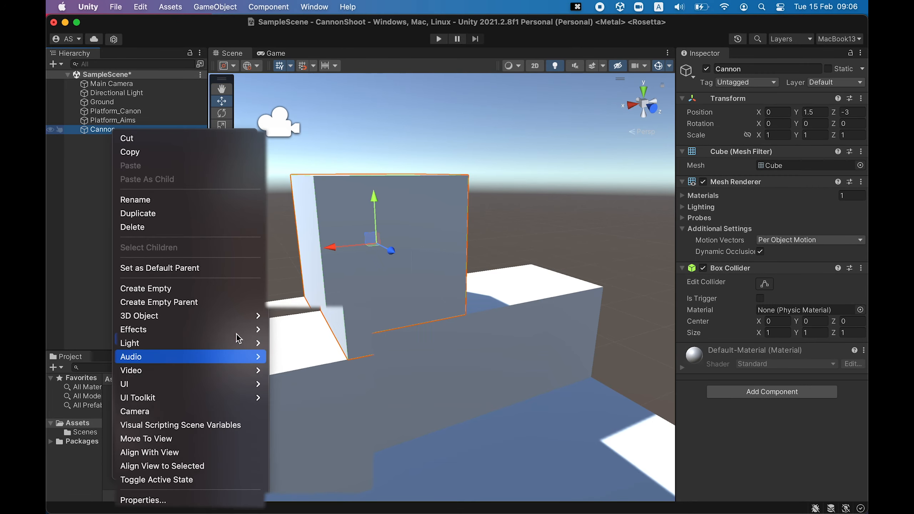
pyautogui.moveTo(274, 387)
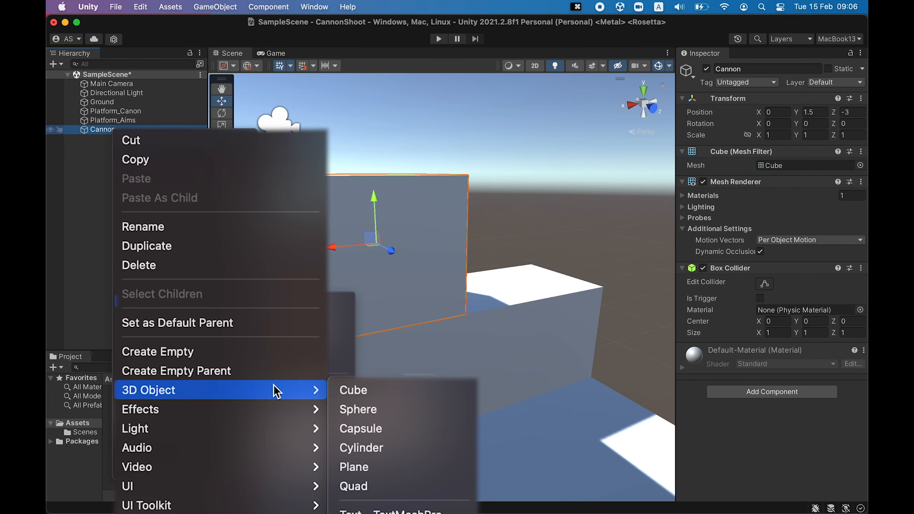
pyautogui.click(411, 450)
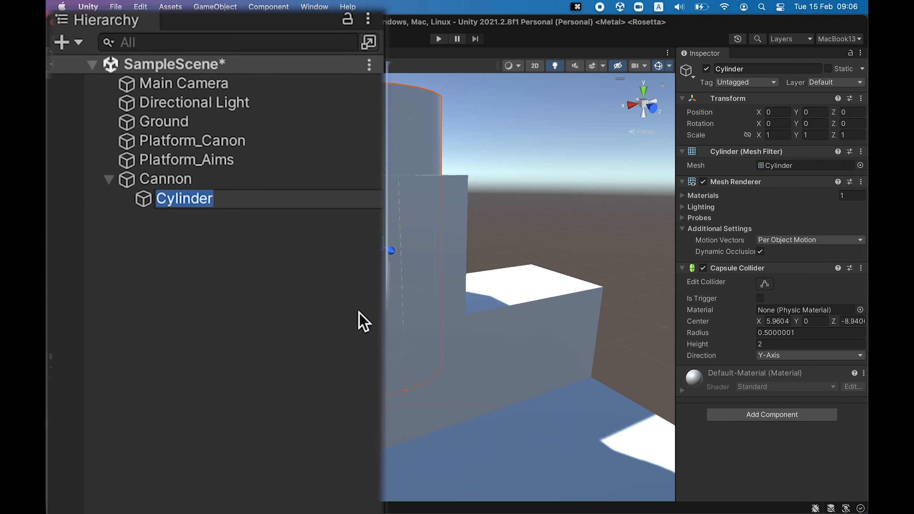
pyautogui.write('Barrel')
pyautogui.press('Return')
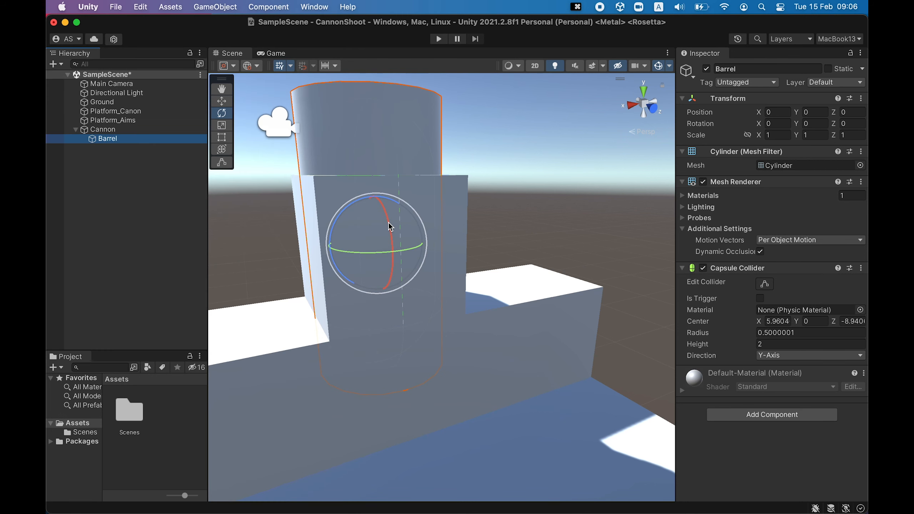
# Step: Rotate Barrel 90 degrees about the X axis and scale it down uniformly to about 0.505
pyautogui.moveTo(388, 221); pyautogui.dragTo(409, 339)
pyautogui.keyDown('alt'); pyautogui.moveTo(504, 296); pyautogui.dragTo(432, 268); pyautogui.keyUp('alt')
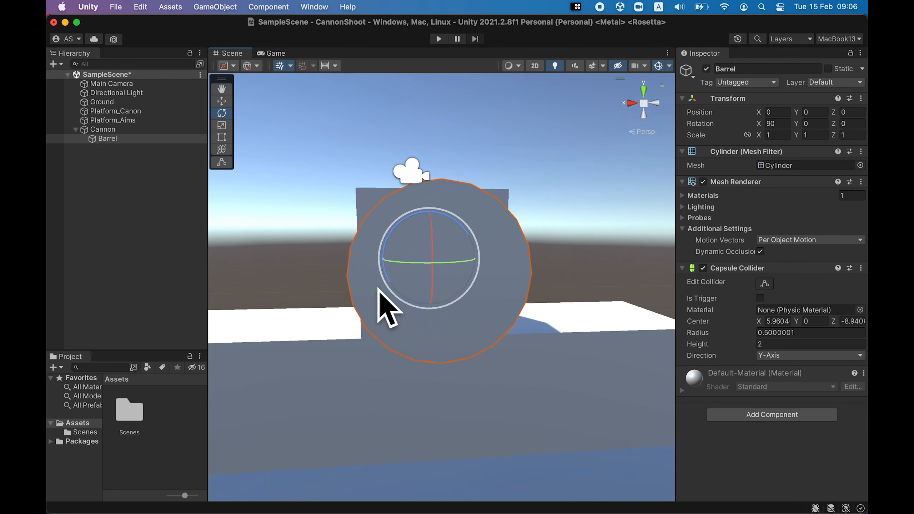
pyautogui.click(105, 129)
pyautogui.click(110, 139)
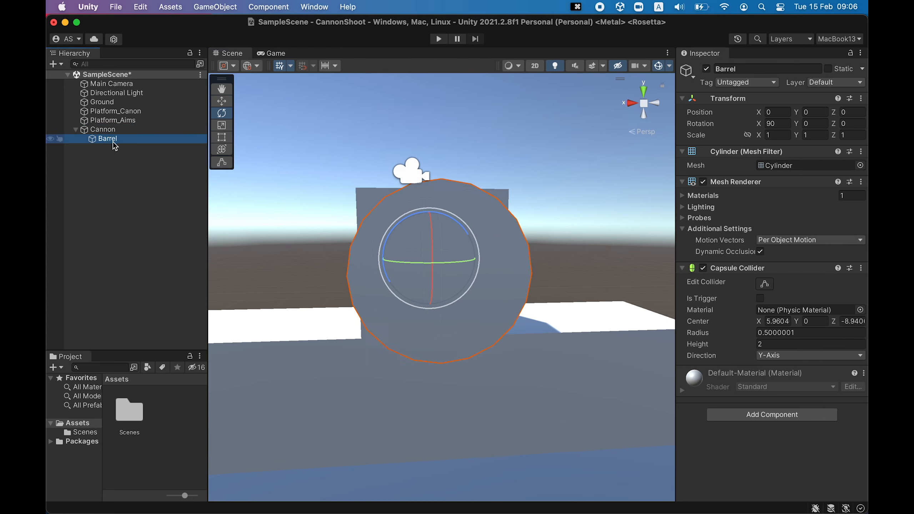
pyautogui.keyDown('alt'); pyautogui.moveTo(582, 324); pyautogui.dragTo(450, 264); pyautogui.keyUp('alt')
pyautogui.press('r')
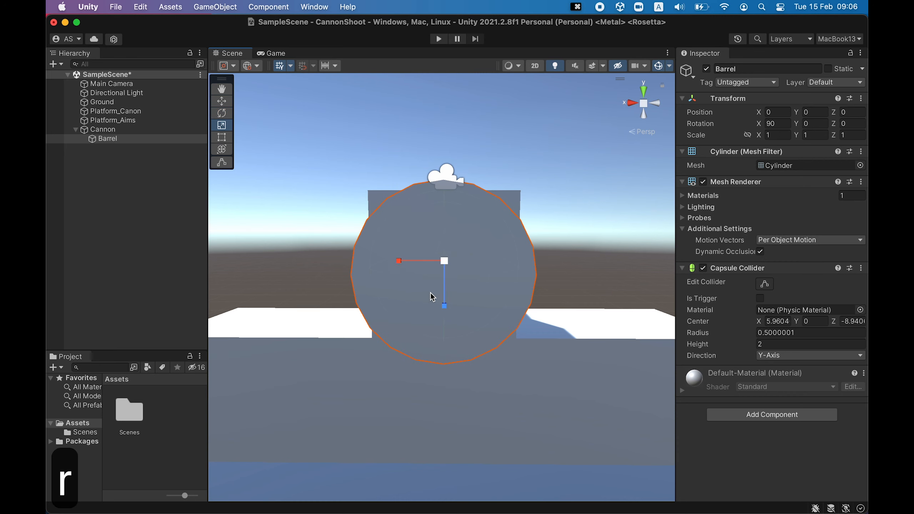
pyautogui.moveTo(445, 262); pyautogui.dragTo(450, 285)
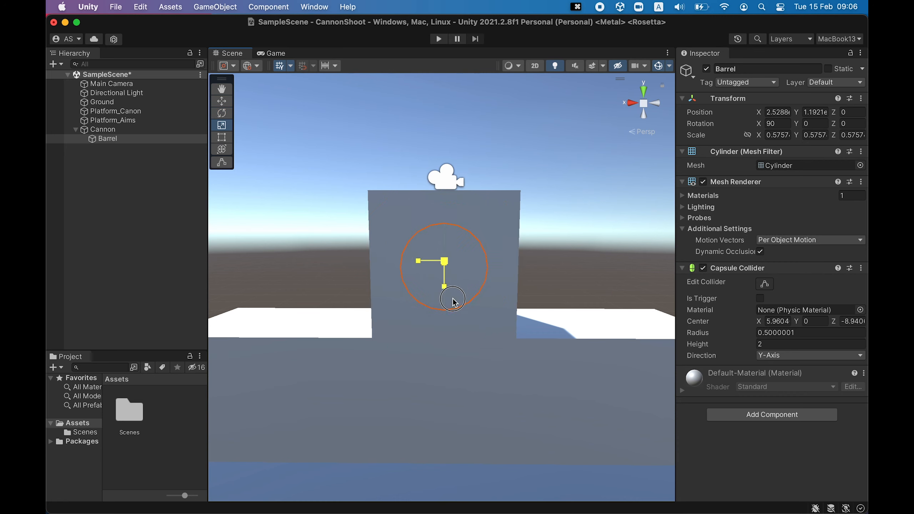
# Step: Move Barrel along Z so it sticks out of Cannon toward Platform_Aims, to a Z position of about 0.443
pyautogui.keyDown('alt'); pyautogui.moveTo(442, 248); pyautogui.dragTo(460, 281); pyautogui.keyUp('alt')
pyautogui.keyDown('alt'); pyautogui.moveTo(442, 240); pyautogui.dragTo(445, 262); pyautogui.keyUp('alt')
pyautogui.press('w')
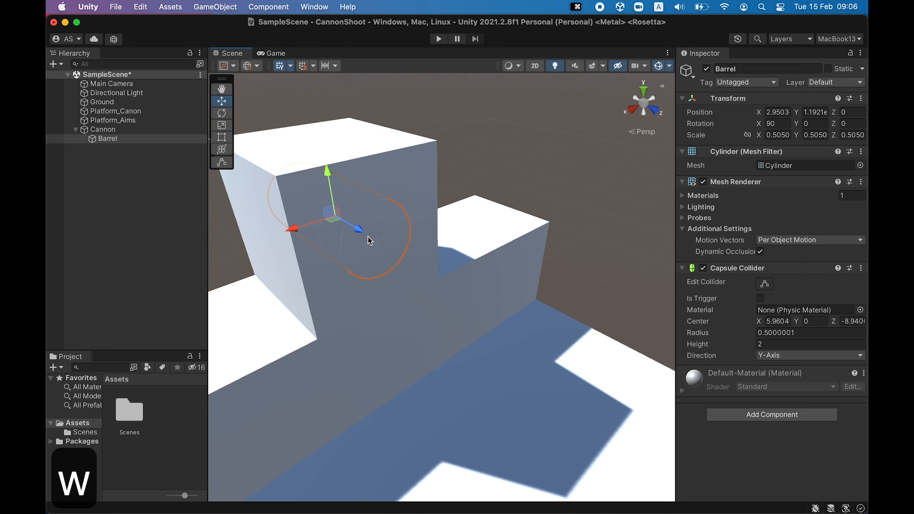
pyautogui.moveTo(370, 240); pyautogui.dragTo(417, 266)
pyautogui.keyDown('alt'); pyautogui.moveTo(627, 310); pyautogui.dragTo(153, 279); pyautogui.keyUp('alt')
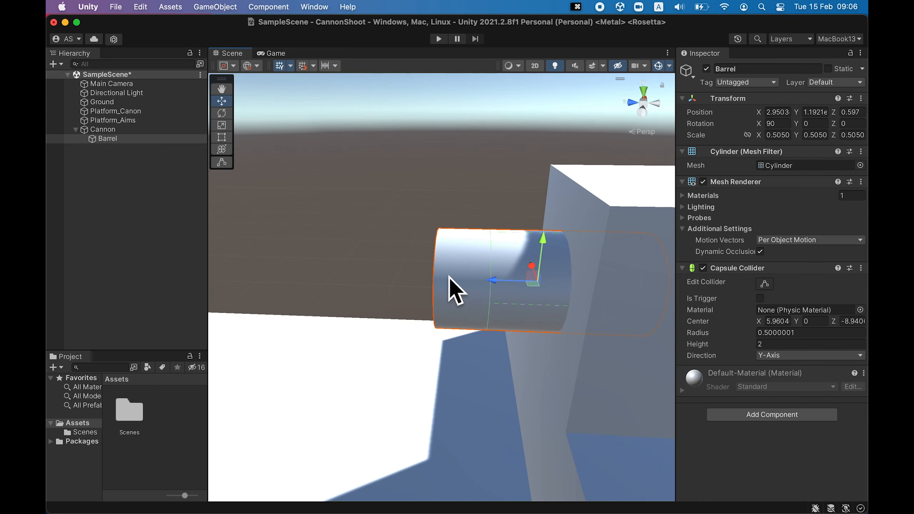
pyautogui.moveTo(499, 284); pyautogui.dragTo(530, 284)
pyautogui.keyDown('alt'); pyautogui.moveTo(531, 288); pyautogui.dragTo(433, 240); pyautogui.keyUp('alt')
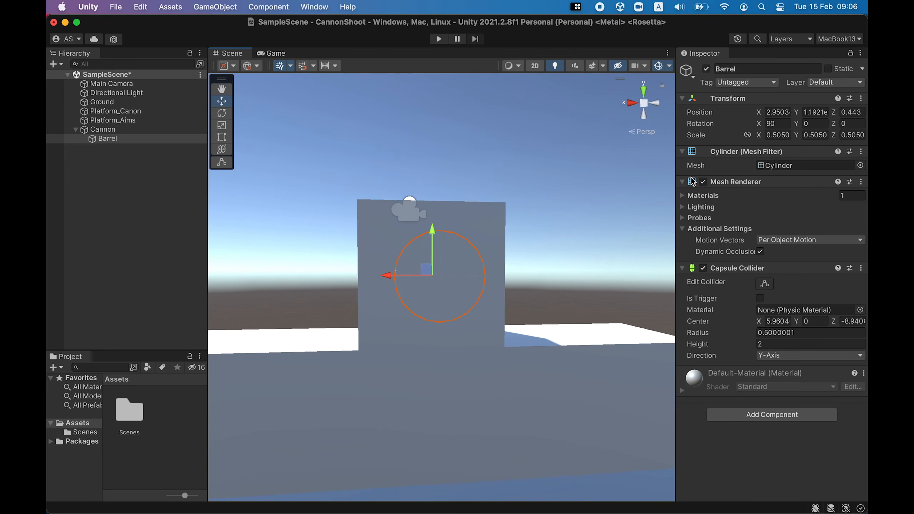
# Step: Set Barrel's scale to 0.5 on the X, Y and Z axes
pyautogui.click(778, 136)
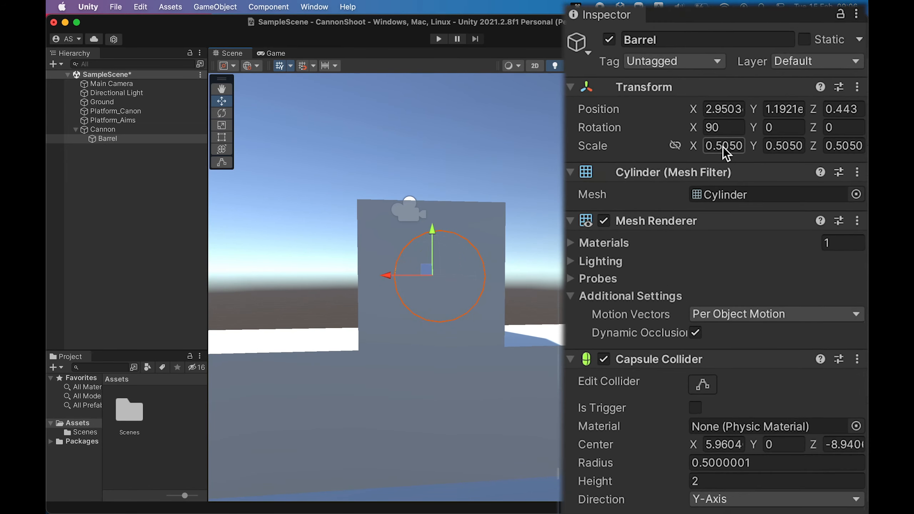
pyautogui.write('0')
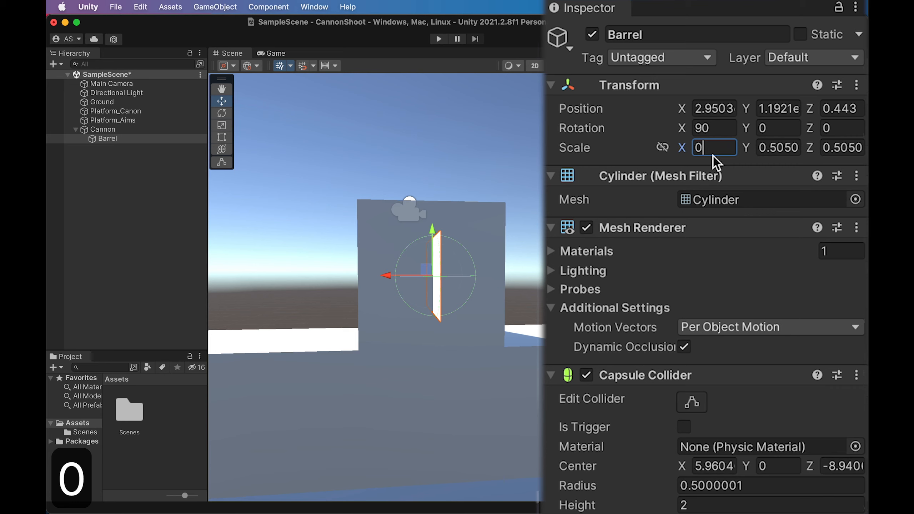
pyautogui.write('.5')
pyautogui.press('Tab')
pyautogui.write('0.5')
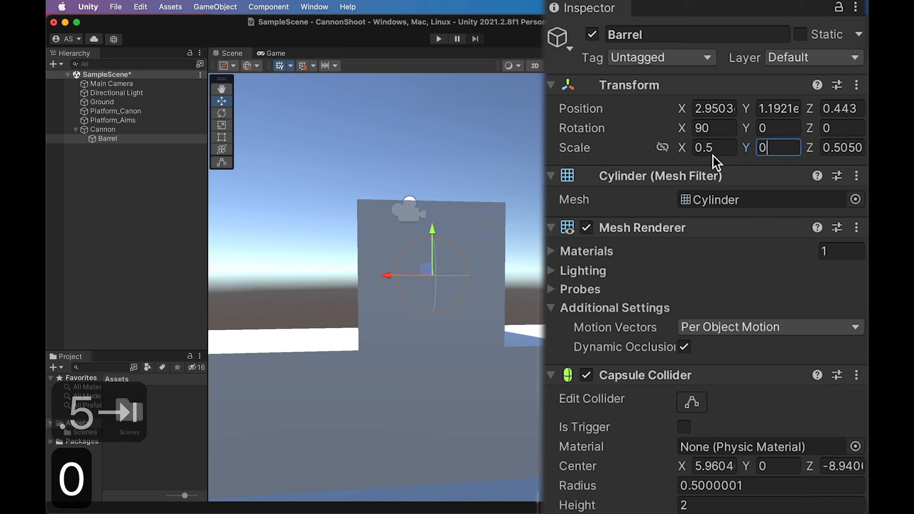
pyautogui.press('Tab')
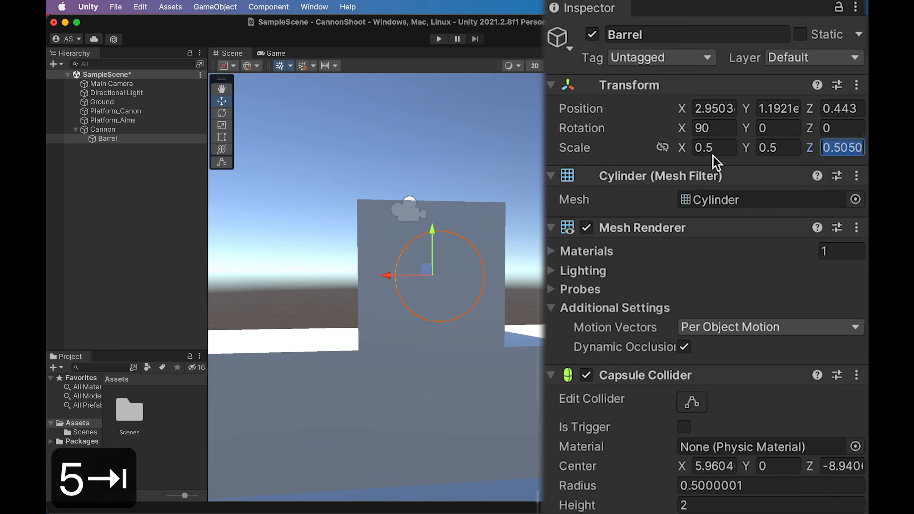
pyautogui.write('0.5')
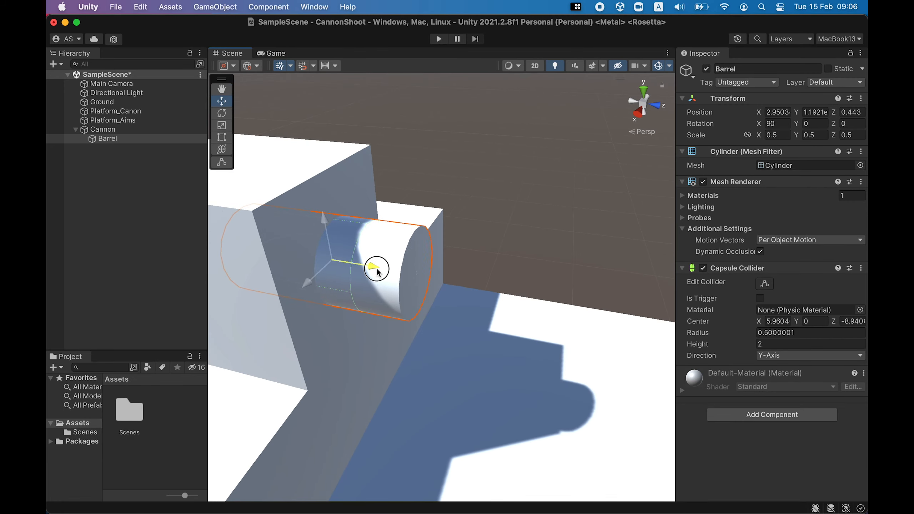
# Step: Move Barrel slightly farther out of Cannon along Z, to a Z position of about 0.46, and deselect it
pyautogui.moveTo(377, 268); pyautogui.dragTo(380, 269)
pyautogui.keyDown('alt'); pyautogui.moveTo(565, 314); pyautogui.dragTo(569, 211); pyautogui.keyUp('alt')
pyautogui.click(518, 176)
pyautogui.keyDown('alt'); pyautogui.moveTo(555, 263); pyautogui.dragTo(390, 282); pyautogui.keyUp('alt')
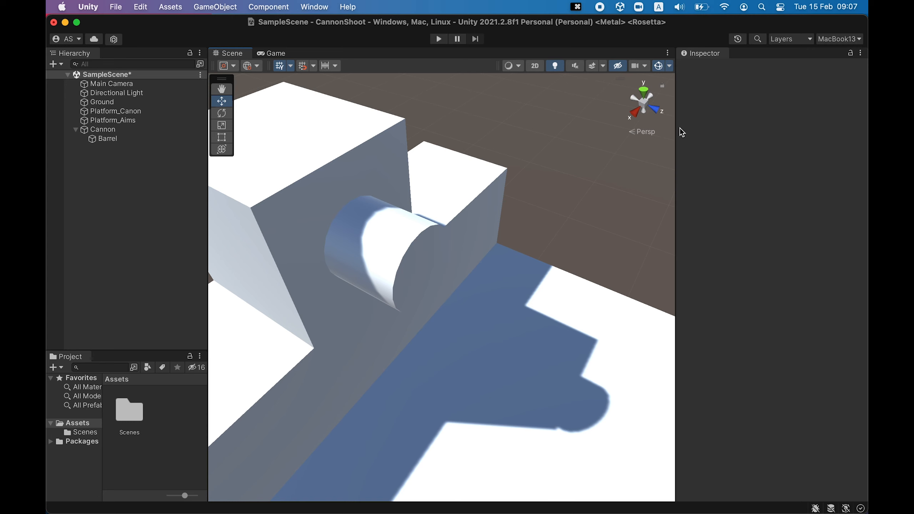
# Step: Widen the Scene view by narrowing the Inspector and Hierarchy areas on either side of it
pyautogui.moveTo(676, 128); pyautogui.dragTo(728, 134)
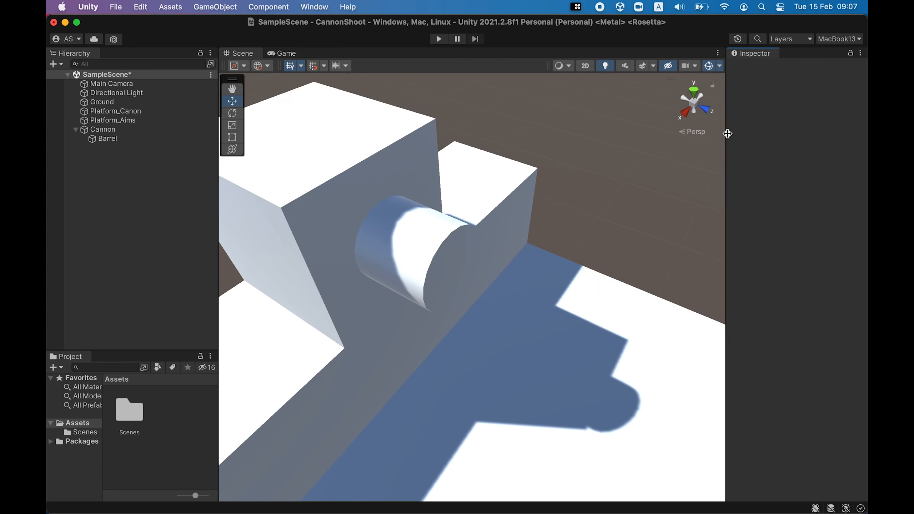
pyautogui.moveTo(221, 209); pyautogui.dragTo(198, 210)
pyautogui.click(143, 140)
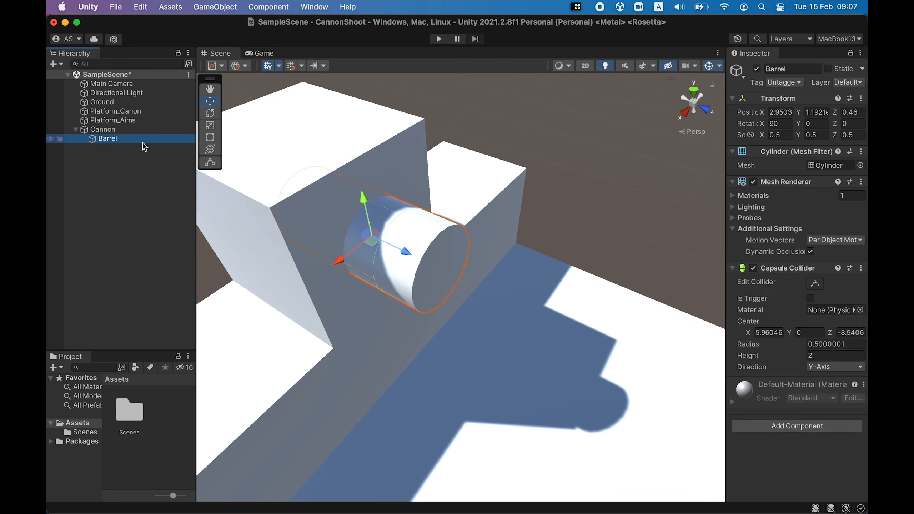
pyautogui.click(102, 130)
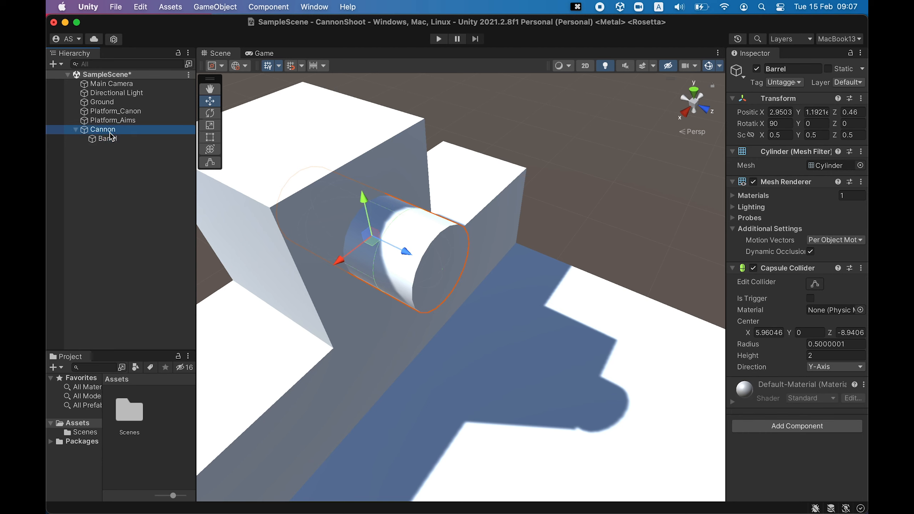
pyautogui.moveTo(312, 253)
pyautogui.mouseDown()
pyautogui.moveTo(370, 206)
pyautogui.moveTo(298, 257)
pyautogui.moveTo(321, 259)
pyautogui.mouseUp()
pyautogui.press('super+z')
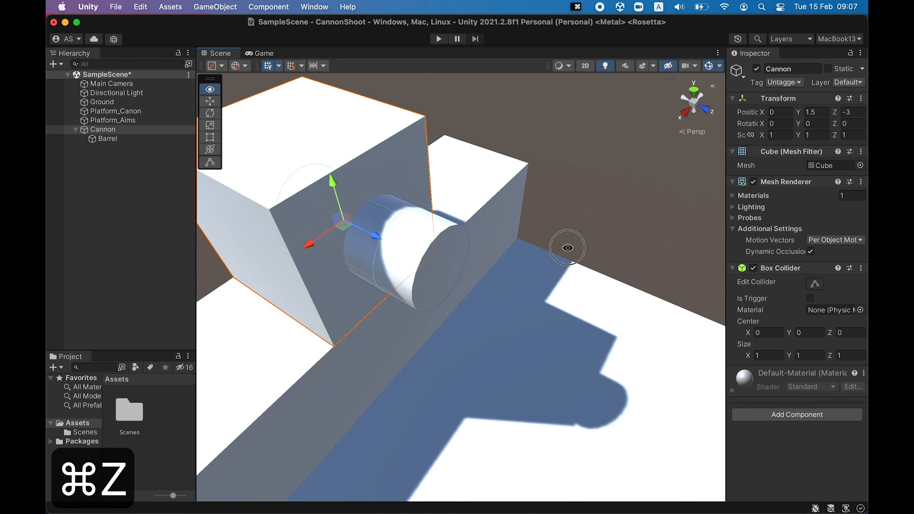
# Step: Add a top-level cylinder and move it over one end of Platform_Aims, to about X 1.25, Y 1.78, Z 3.28
pyautogui.keyDown('alt'); pyautogui.moveTo(567, 247); pyautogui.dragTo(478, 145); pyautogui.keyUp('alt')
pyautogui.scroll(3, 463, 215)
pyautogui.scroll(-5, 463, 219)
pyautogui.keyDown('alt'); pyautogui.moveTo(463, 214); pyautogui.dragTo(508, 293); pyautogui.keyUp('alt')
pyautogui.scroll(-3, 493, 290)
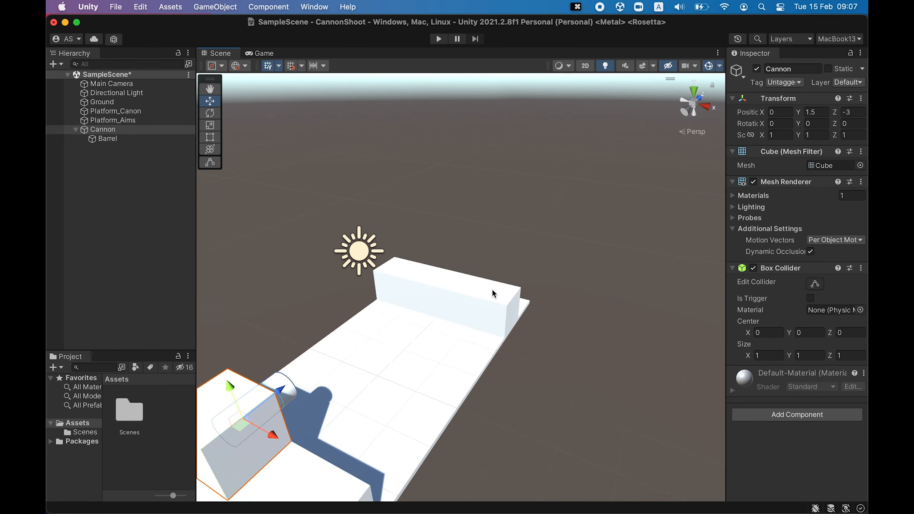
pyautogui.scroll(4, 496, 291)
pyautogui.scroll(3, 499, 287)
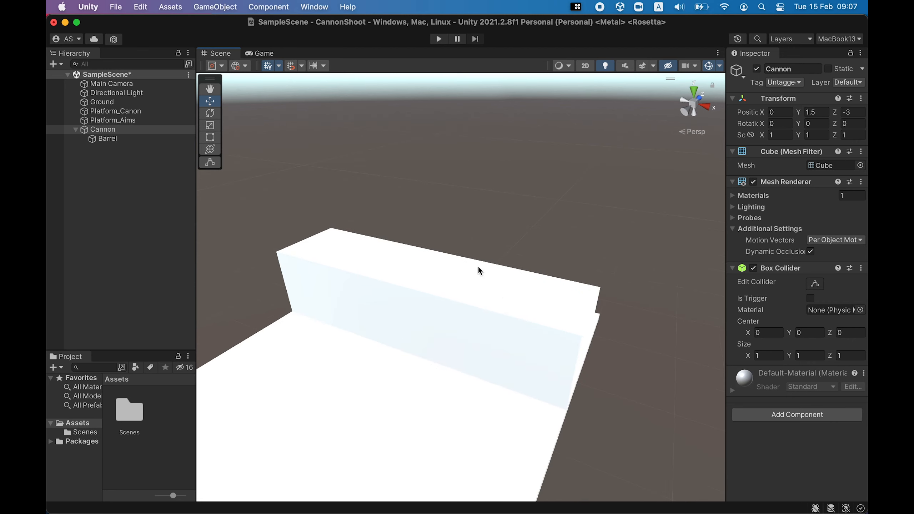
pyautogui.click(75, 129)
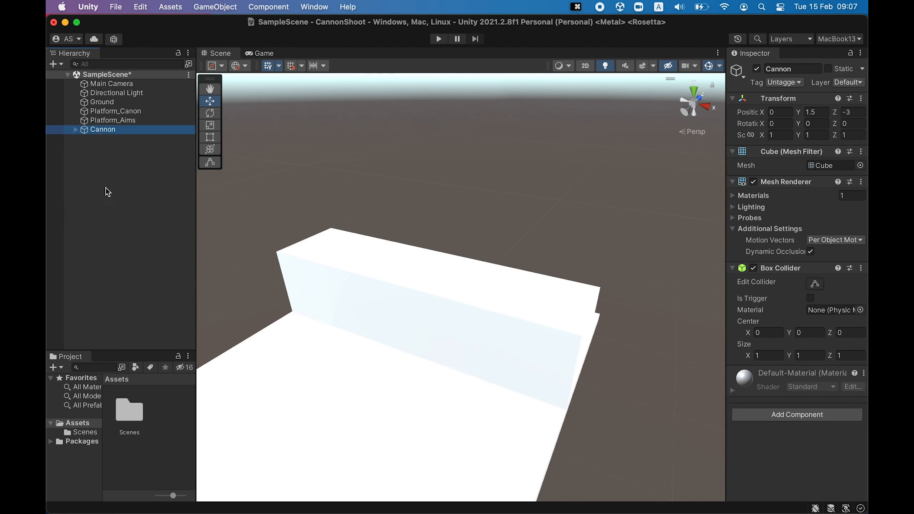
pyautogui.rightClick(124, 168)
pyautogui.moveTo(211, 330)
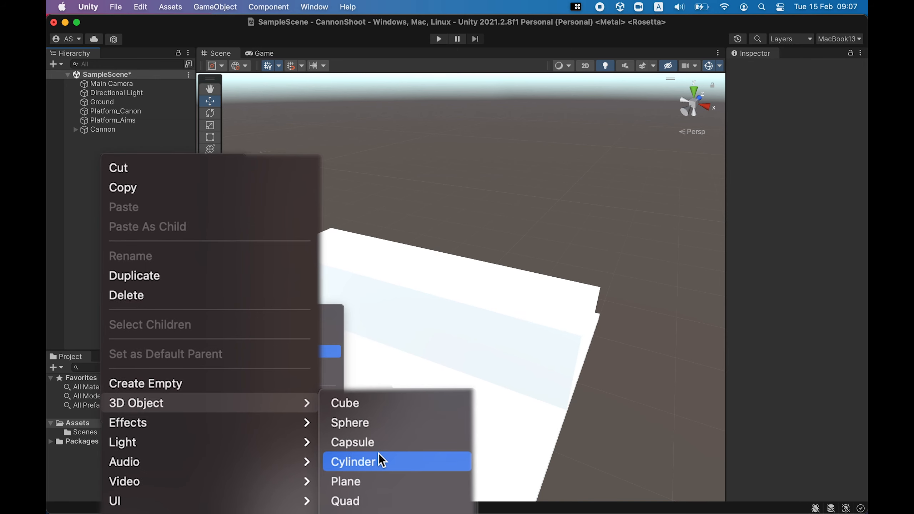
pyautogui.click(378, 457)
pyautogui.moveTo(478, 269); pyautogui.dragTo(560, 225)
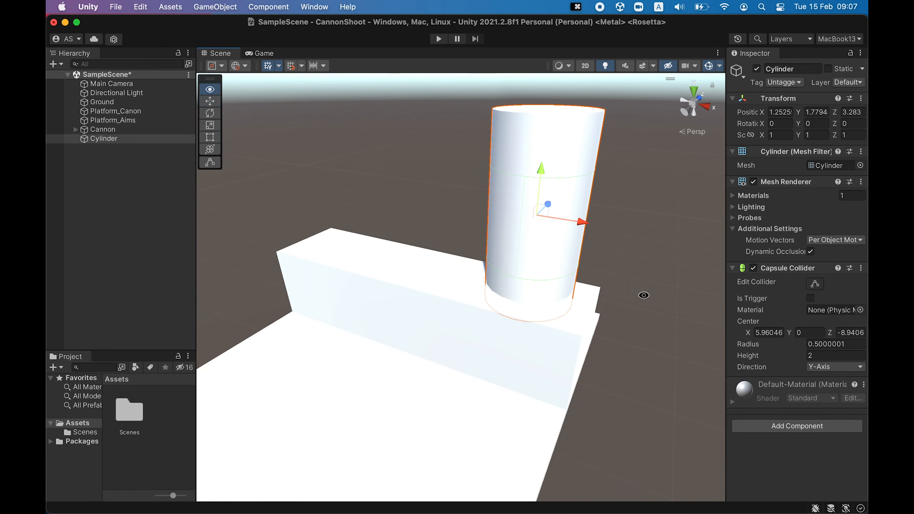
# Step: Set the cylinder's Z position to 3 and its Y position to 1.5
pyautogui.keyDown('alt'); pyautogui.moveTo(643, 294); pyautogui.dragTo(857, 106); pyautogui.keyUp('alt')
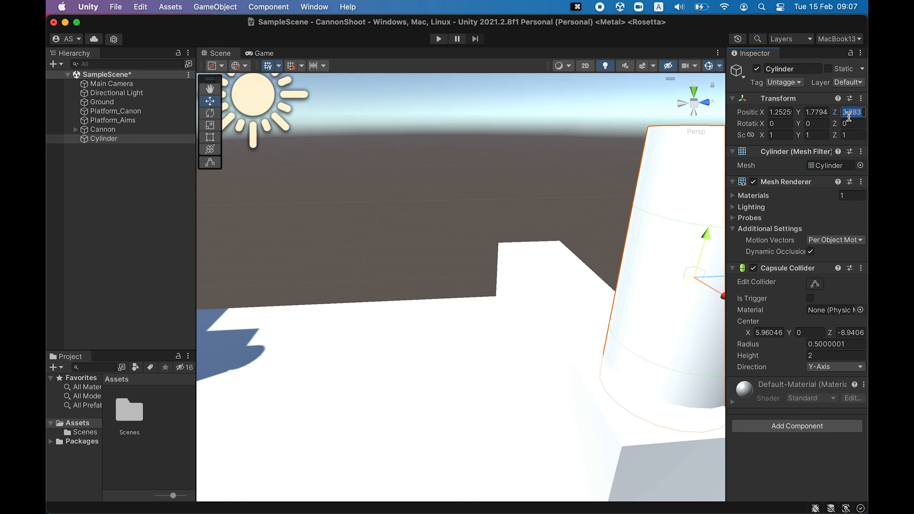
pyautogui.write('3')
pyautogui.click(814, 112)
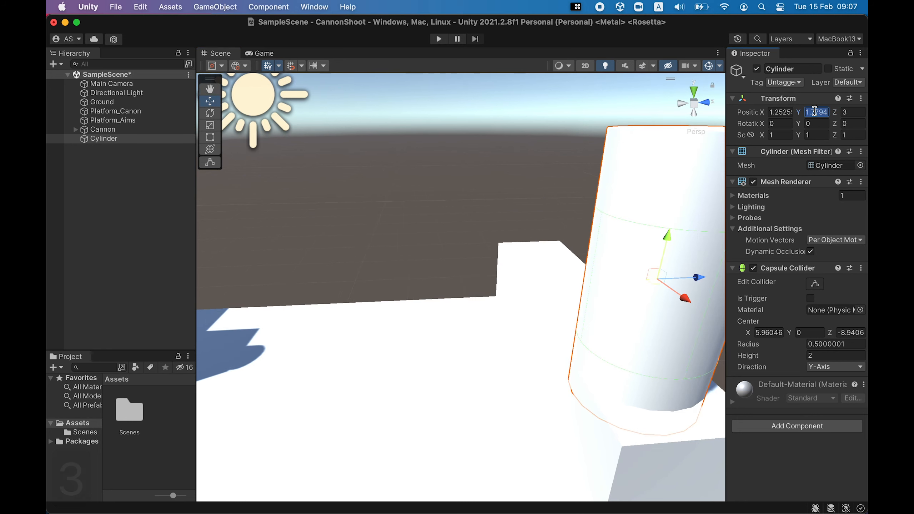
pyautogui.write('1.')
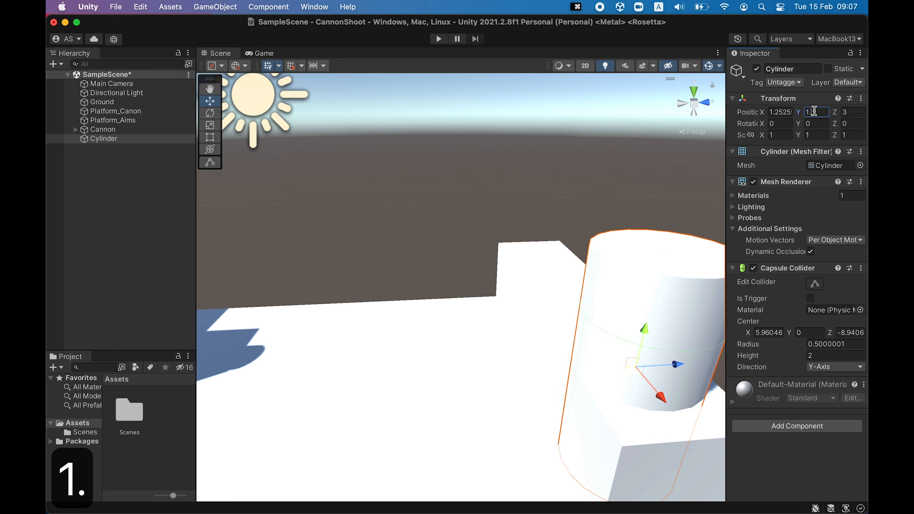
pyautogui.write('5')
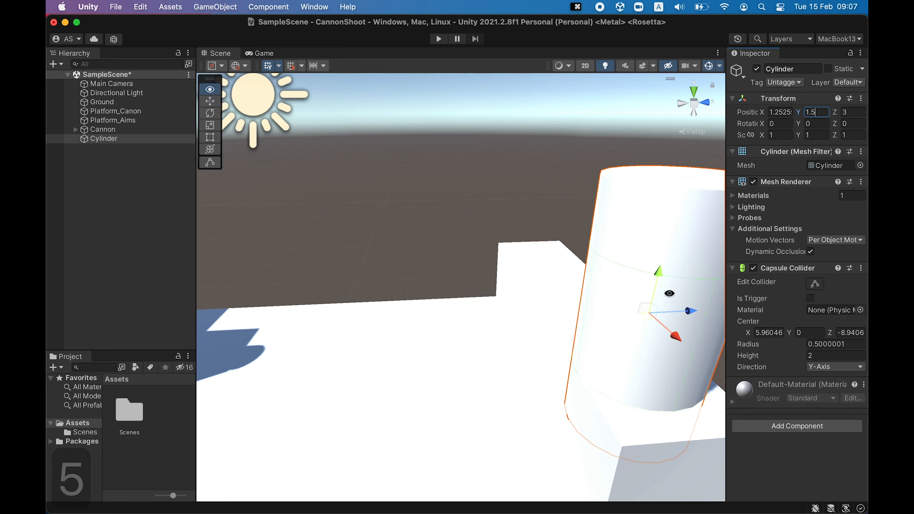
# Step: Scale the cylinder down uniformly to can size, about 0.272 on every axis
pyautogui.keyDown('alt'); pyautogui.moveTo(669, 294); pyautogui.dragTo(455, 191); pyautogui.keyUp('alt')
pyautogui.keyDown('alt'); pyautogui.moveTo(511, 238); pyautogui.dragTo(540, 263); pyautogui.keyUp('alt')
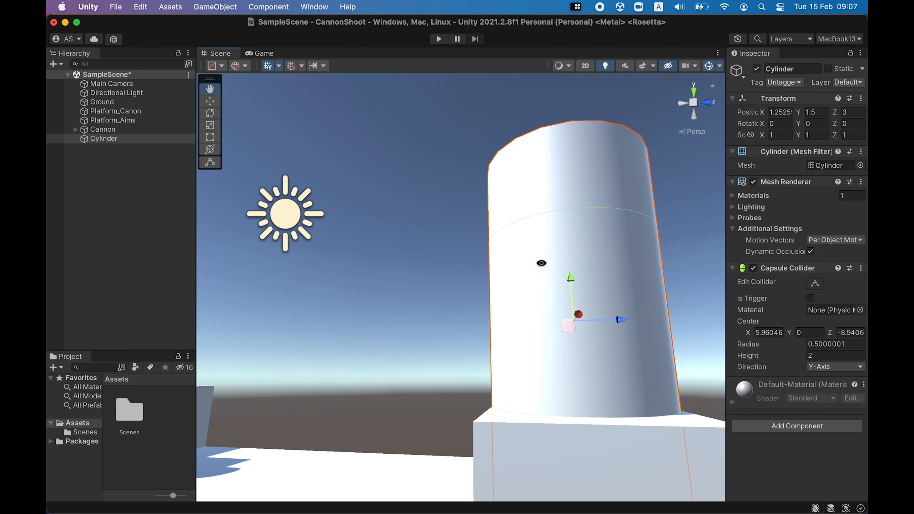
pyautogui.moveTo(551, 265); pyautogui.dragTo(515, 160, button='middle')
pyautogui.keyDown('alt'); pyautogui.moveTo(514, 159); pyautogui.dragTo(531, 216); pyautogui.keyUp('alt')
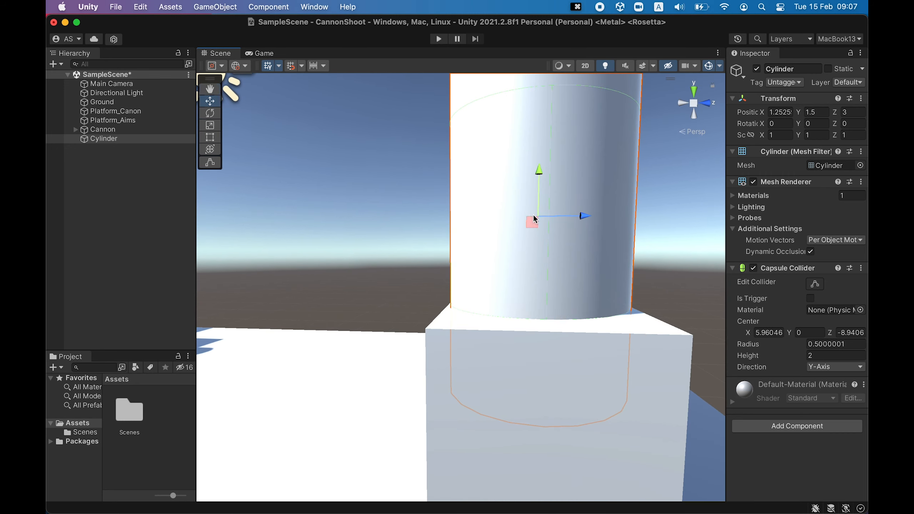
pyautogui.scroll(-3, 542, 225)
pyautogui.press('r')
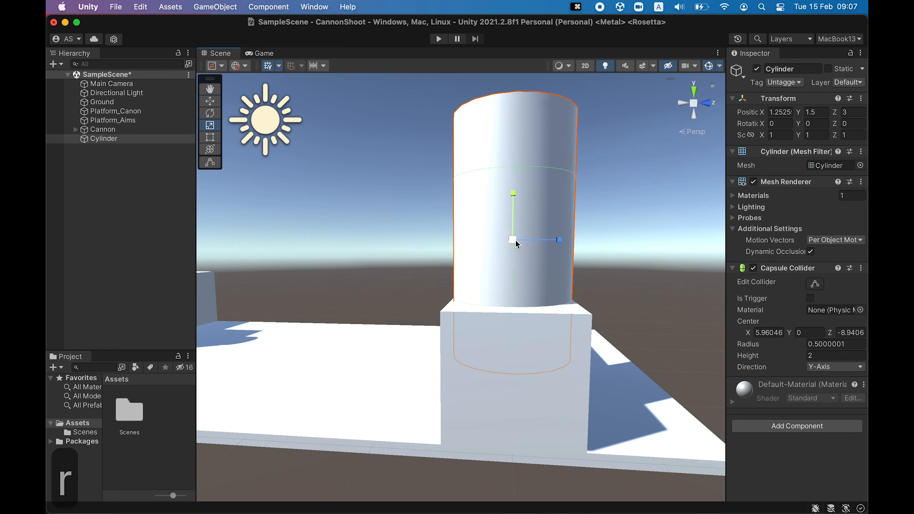
pyautogui.moveTo(513, 241); pyautogui.dragTo(596, 292)
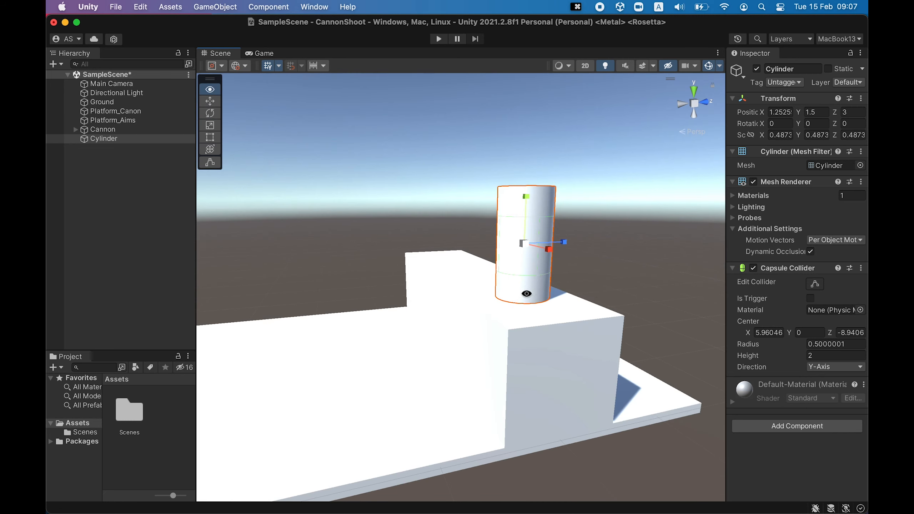
pyautogui.keyDown('alt'); pyautogui.moveTo(526, 294); pyautogui.dragTo(558, 263); pyautogui.keyUp('alt')
pyautogui.scroll(-3, 558, 262)
pyautogui.scroll(6, 557, 264)
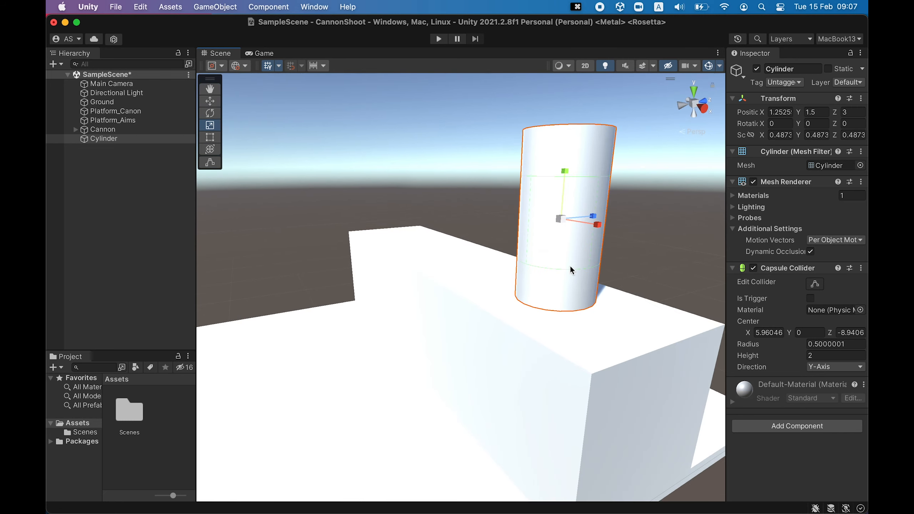
pyautogui.scroll(3, 583, 268)
pyautogui.moveTo(583, 268); pyautogui.dragTo(431, 398, button='middle')
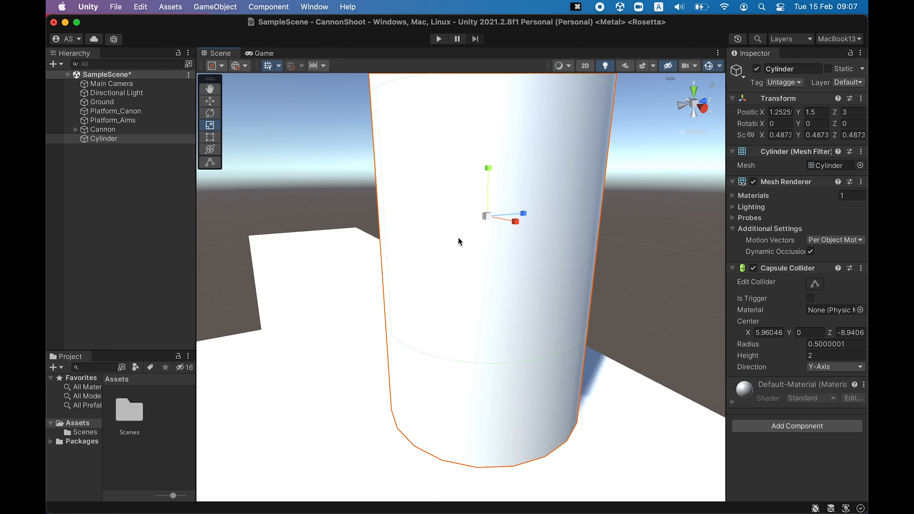
pyautogui.moveTo(487, 217); pyautogui.dragTo(507, 269)
# Step: Lower the cylinder onto the top surface of Platform_Aims and set its Y position to 1.3
pyautogui.press('w')
pyautogui.moveTo(490, 170); pyautogui.dragTo(524, 317)
pyautogui.scroll(2, 548, 300)
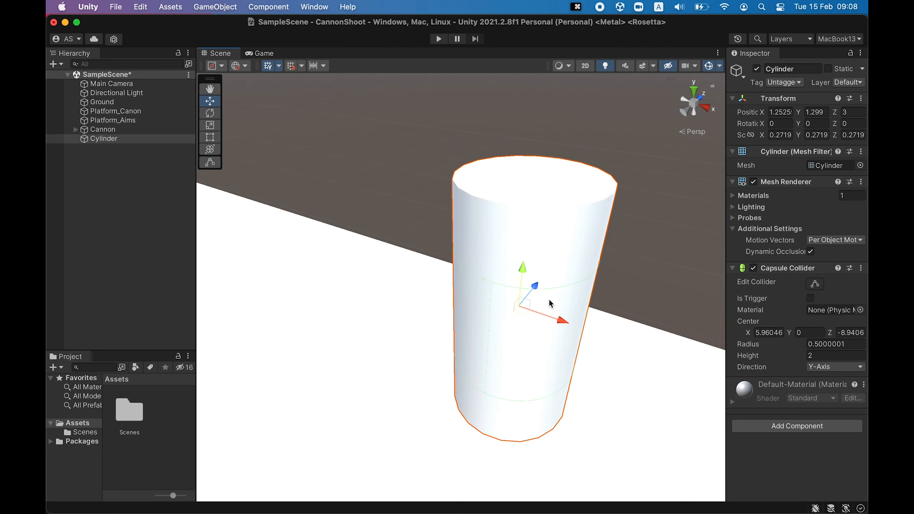
pyautogui.scroll(-10, 549, 299)
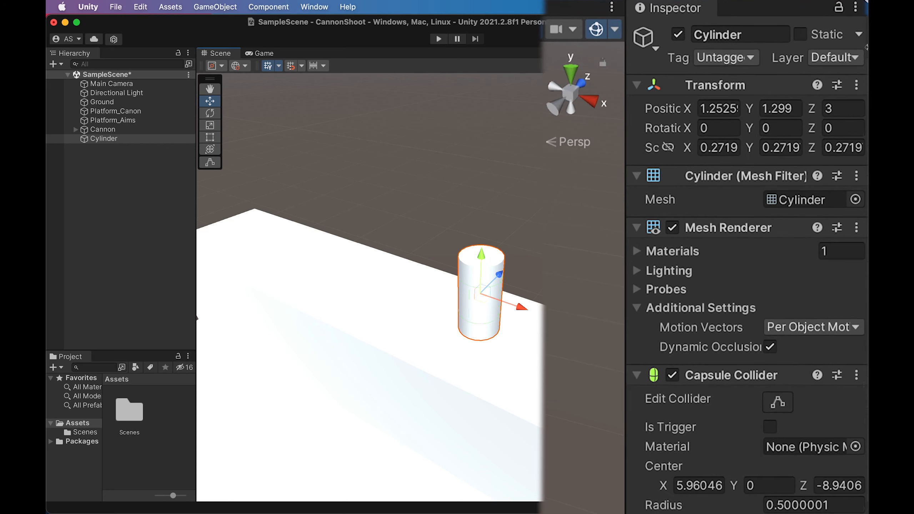
pyautogui.click(799, 112)
pyautogui.write('1.3')
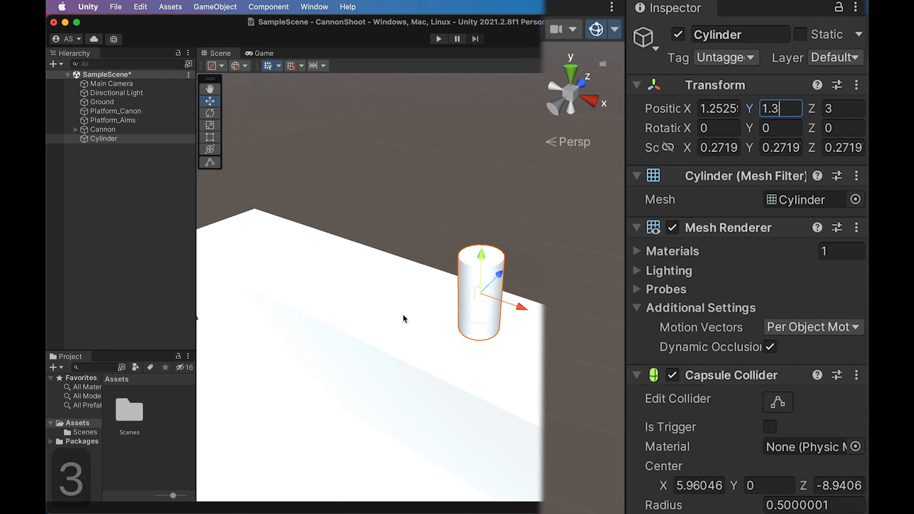
pyautogui.keyDown('alt'); pyautogui.moveTo(402, 313); pyautogui.dragTo(459, 319); pyautogui.keyUp('alt')
pyautogui.scroll(-5, 461, 318)
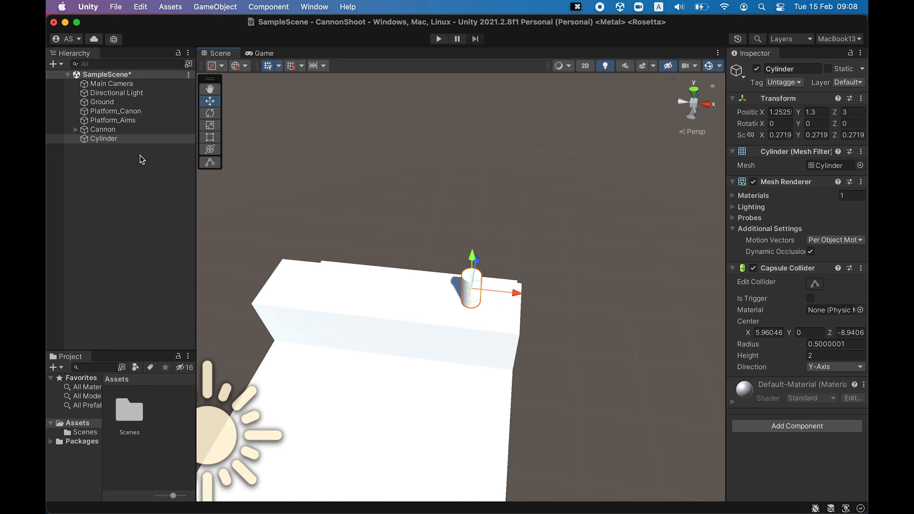
# Step: Rename the small cylinder on Platform_Aims as Can
pyautogui.press('Return')
pyautogui.click(120, 141)
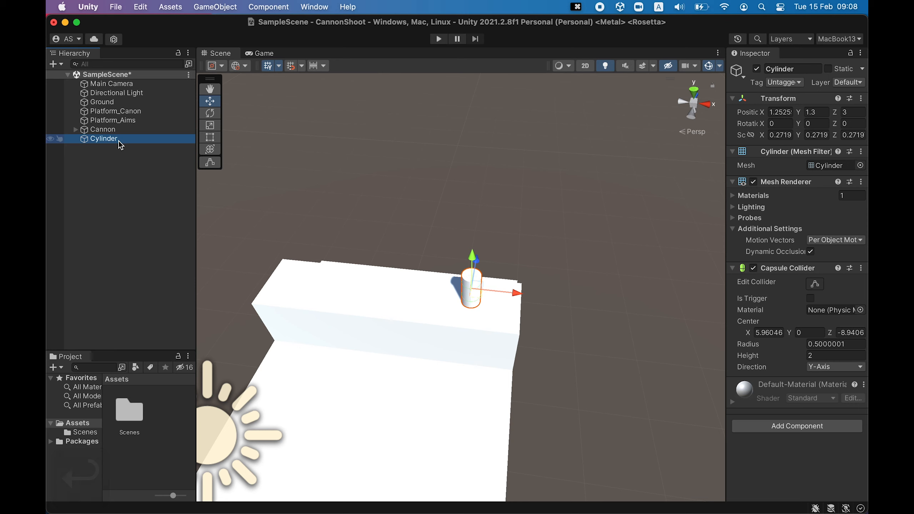
pyautogui.press('Return')
pyautogui.write('Can')
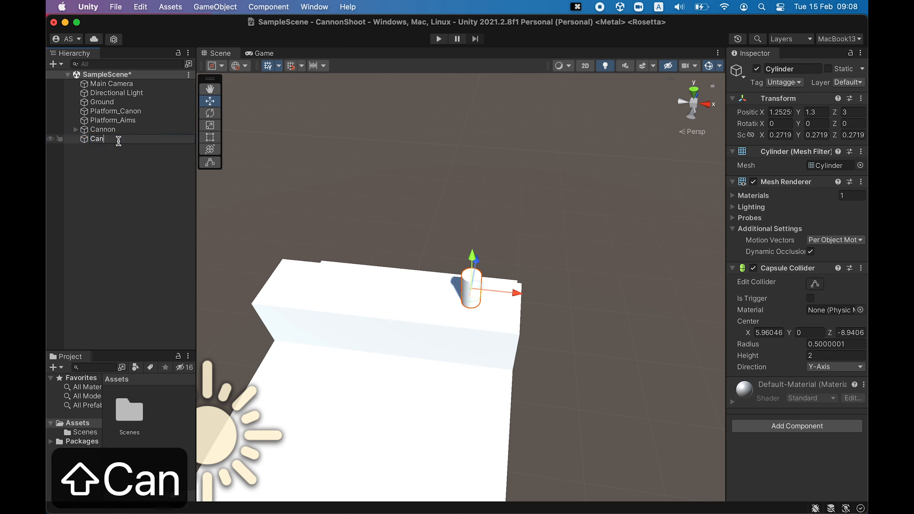
pyautogui.press('Return')
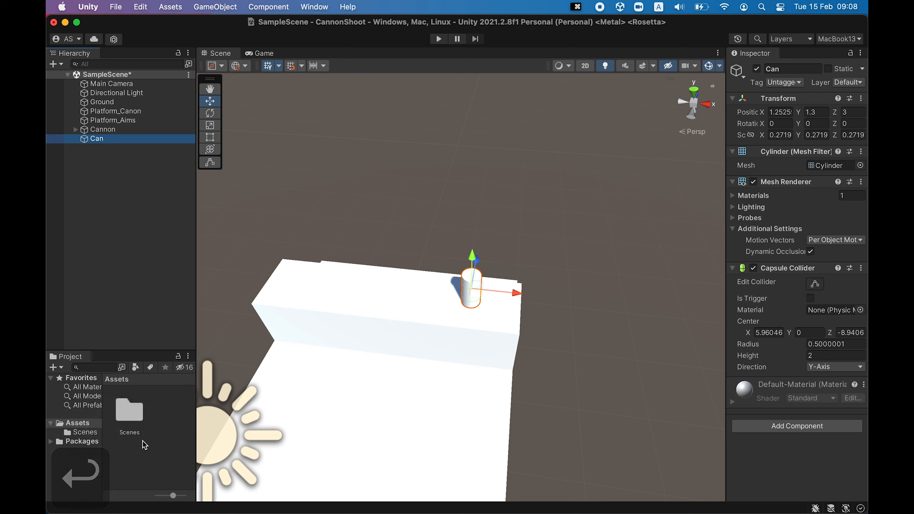
pyautogui.keyDown('alt'); pyautogui.moveTo(435, 315); pyautogui.dragTo(429, 263); pyautogui.keyUp('alt')
pyautogui.scroll(-3, 428, 261)
pyautogui.moveTo(429, 261); pyautogui.dragTo(537, 260, button='middle')
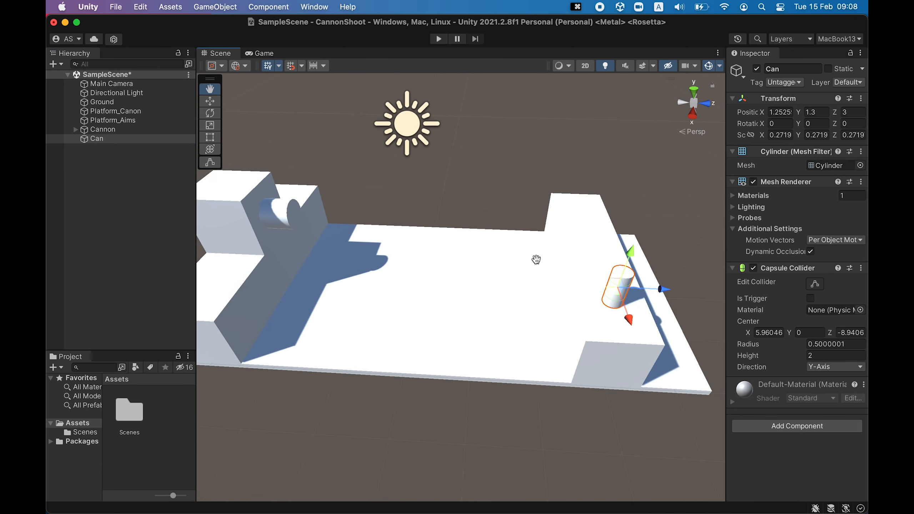
pyautogui.keyDown('alt'); pyautogui.moveTo(530, 280); pyautogui.dragTo(482, 293); pyautogui.keyUp('alt')
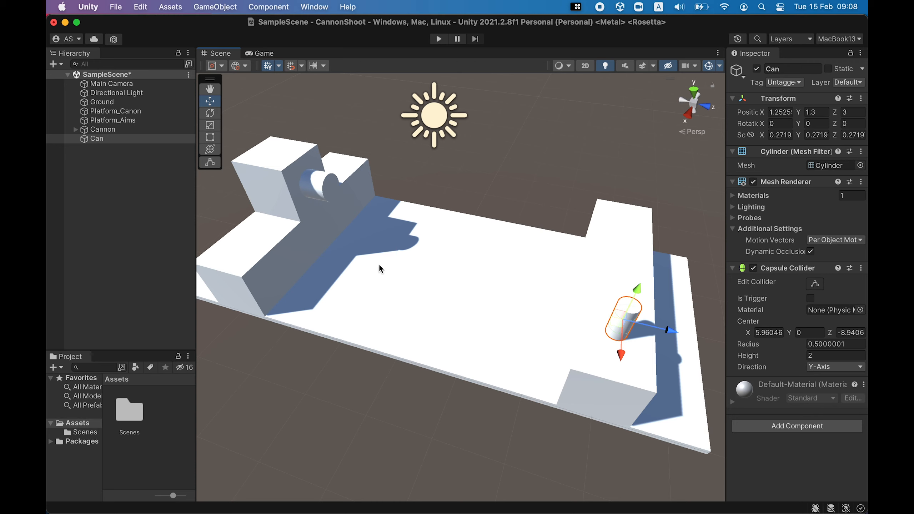
pyautogui.click(75, 466)
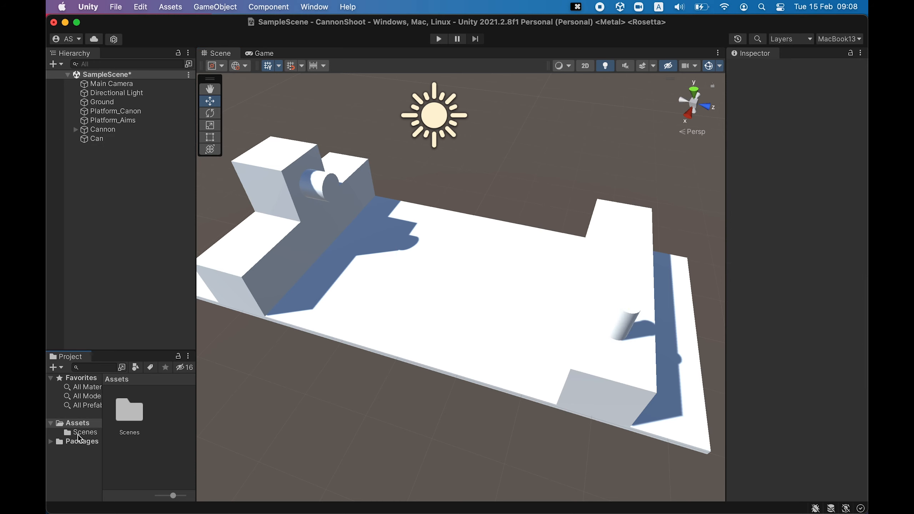
# Step: Create a new folder in Assets and name it MATERIALS
pyautogui.rightClick(124, 440)
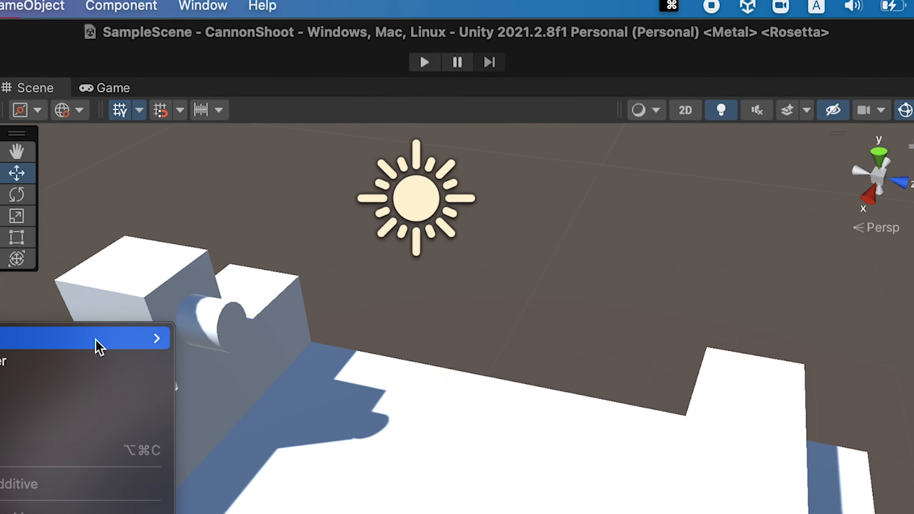
pyautogui.moveTo(253, 193)
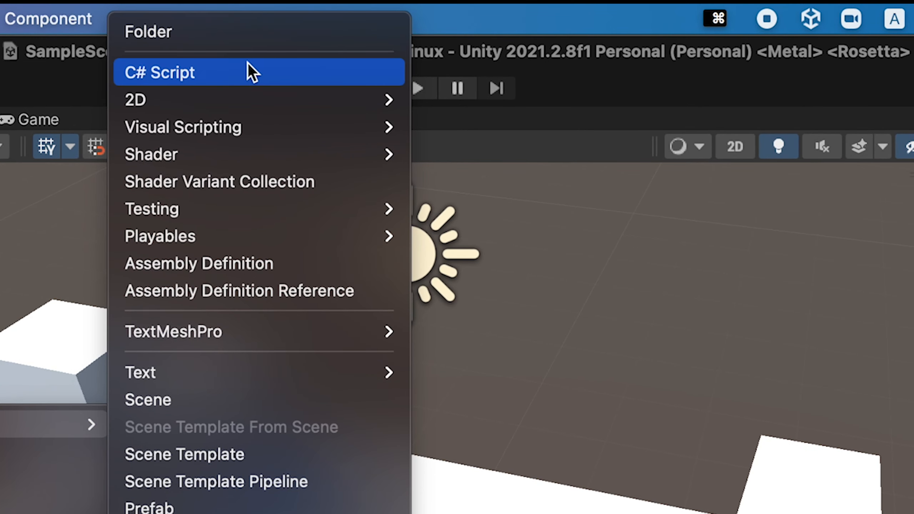
pyautogui.click(248, 39)
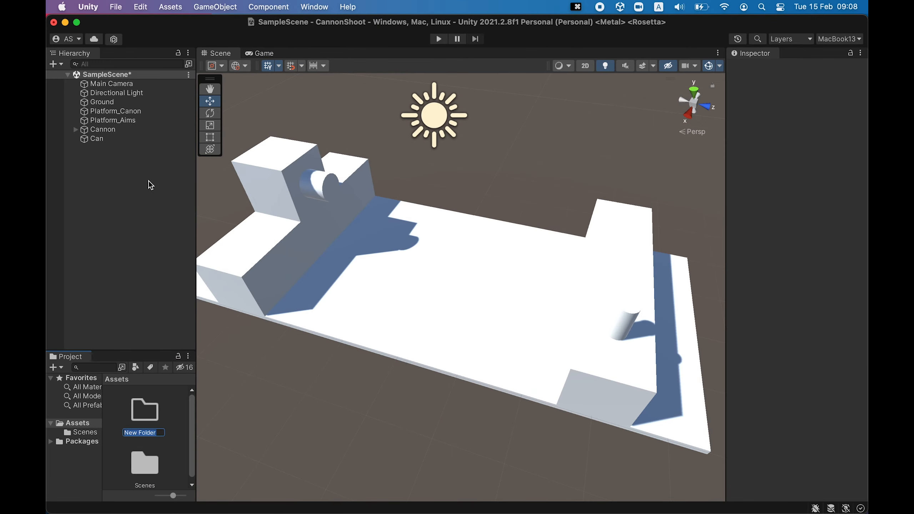
pyautogui.write('MATERIALS')
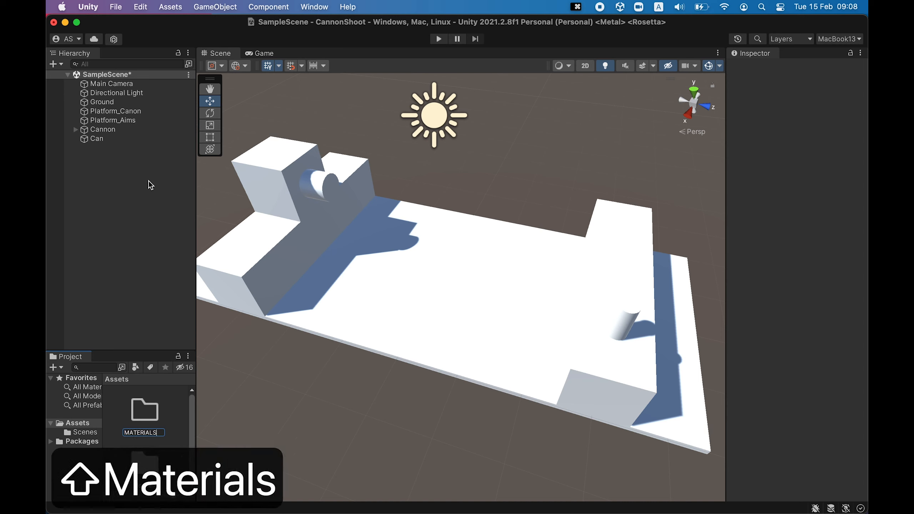
pyautogui.press('Return')
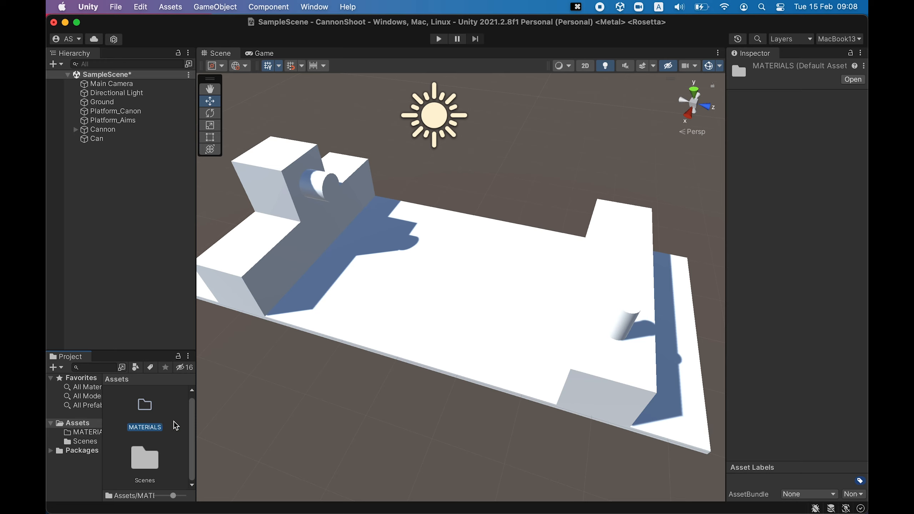
# Step: Rename the MATERIALS folder as Materials
pyautogui.click(159, 414)
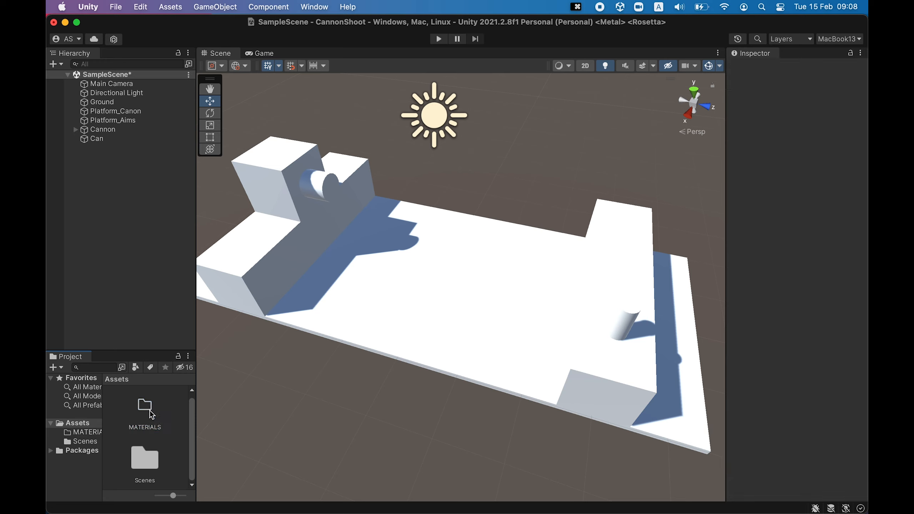
pyautogui.click(151, 412)
pyautogui.press('Return')
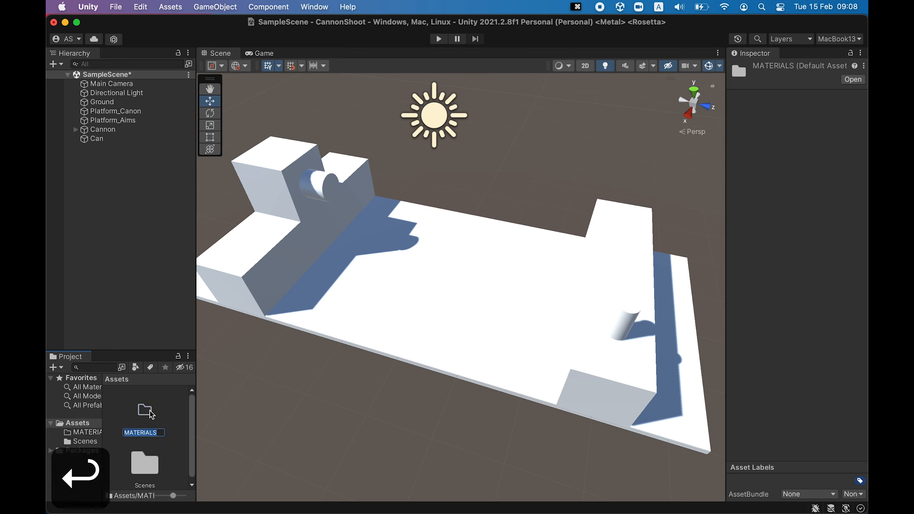
pyautogui.write('Materi')
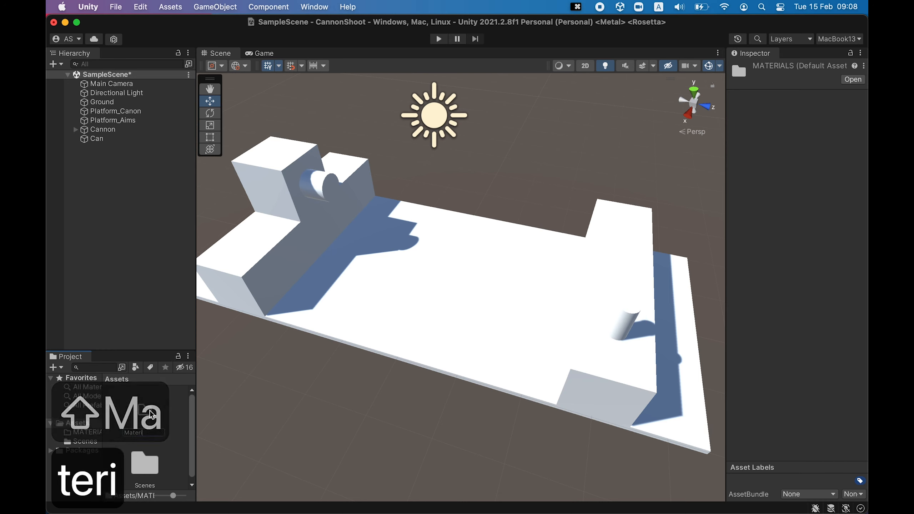
pyautogui.write('als')
pyautogui.press('Return')
# Step: Create a new material named Ground inside the Materials folder
pyautogui.doubleClick(150, 410)
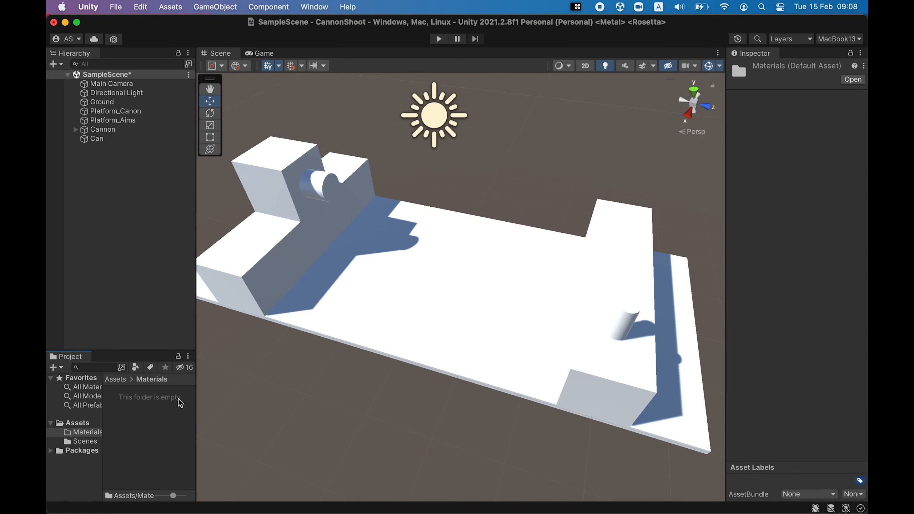
pyautogui.rightClick(126, 417)
pyautogui.moveTo(206, 192)
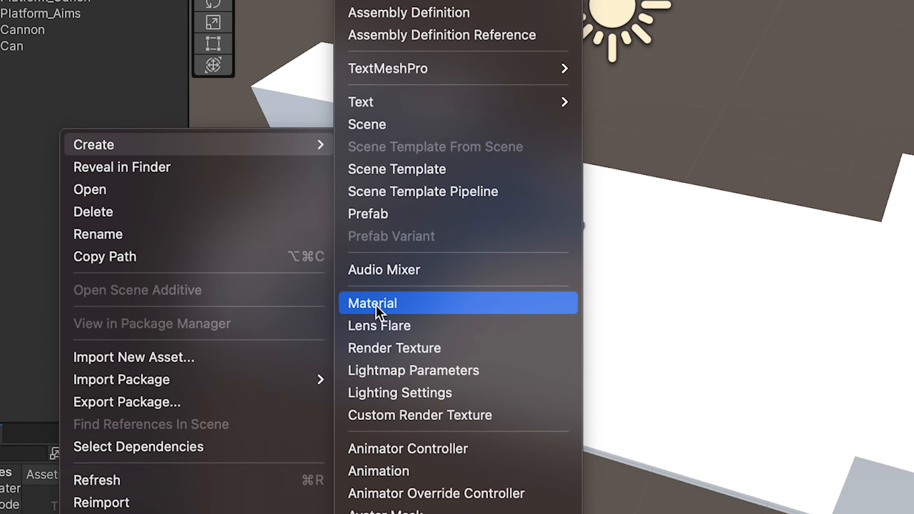
pyautogui.click(330, 291)
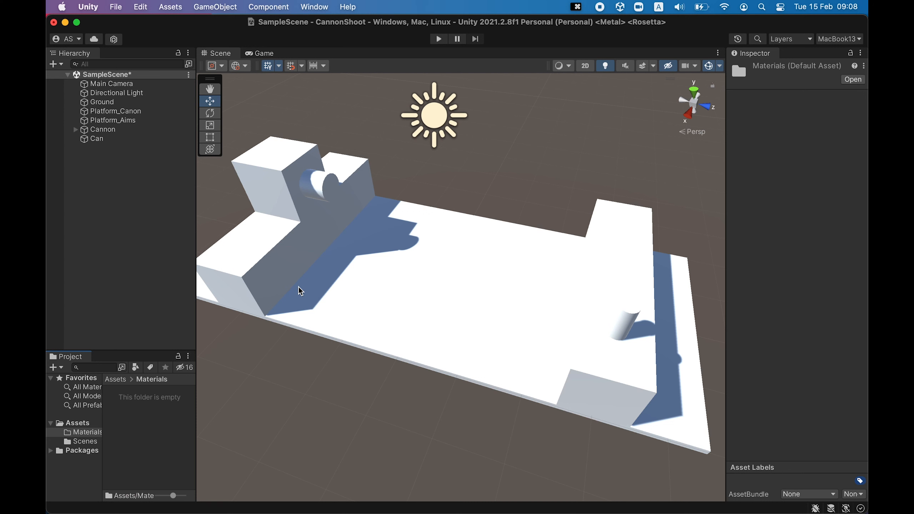
pyautogui.write('Ground')
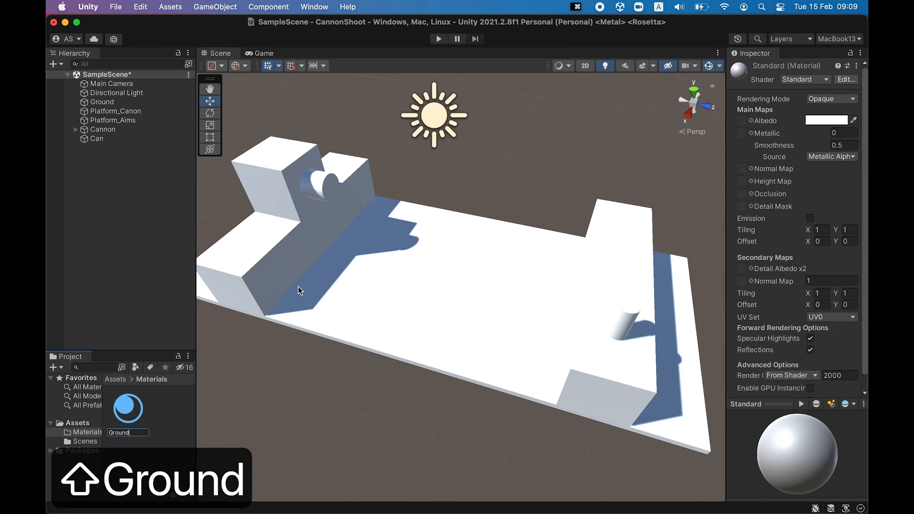
pyautogui.press('Return')
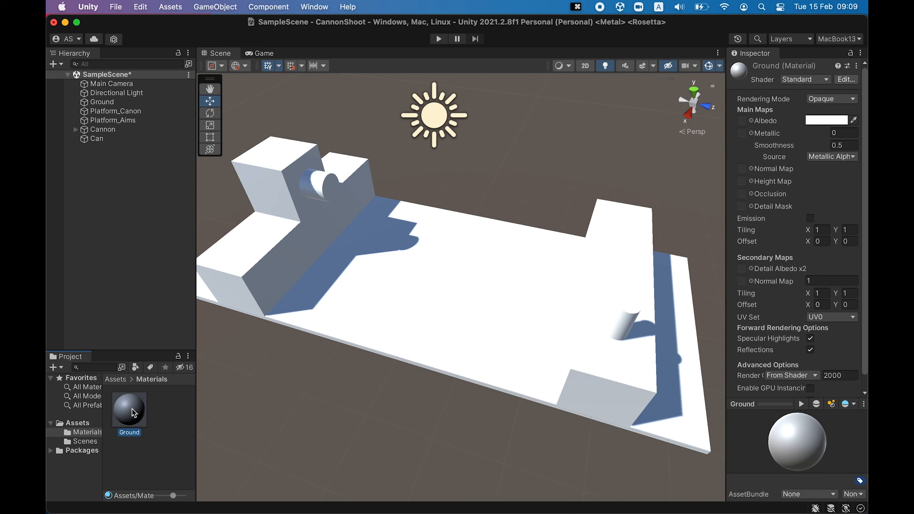
# Step: Apply the Ground material to the ground slab and set its albedo to dark grey, about 353434
pyautogui.moveTo(132, 408); pyautogui.dragTo(458, 288)
pyautogui.click(811, 122)
pyautogui.moveTo(771, 218); pyautogui.dragTo(775, 230)
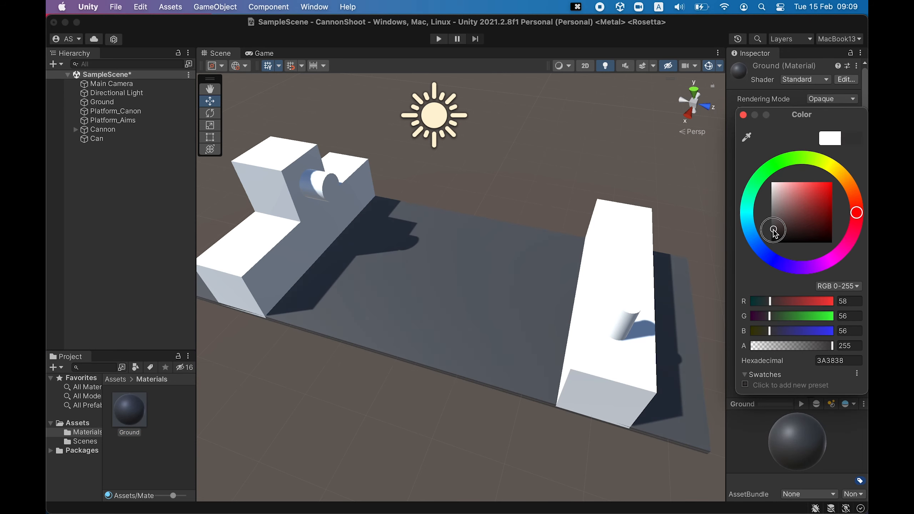
pyautogui.click(743, 115)
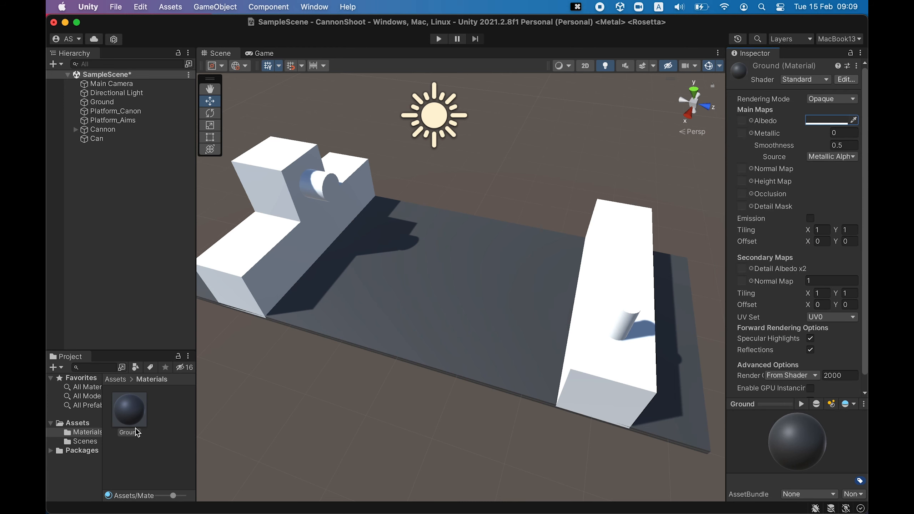
# Step: Duplicate the Ground material and rename the copy as Platfrom
pyautogui.click(140, 416)
pyautogui.press('super+d')
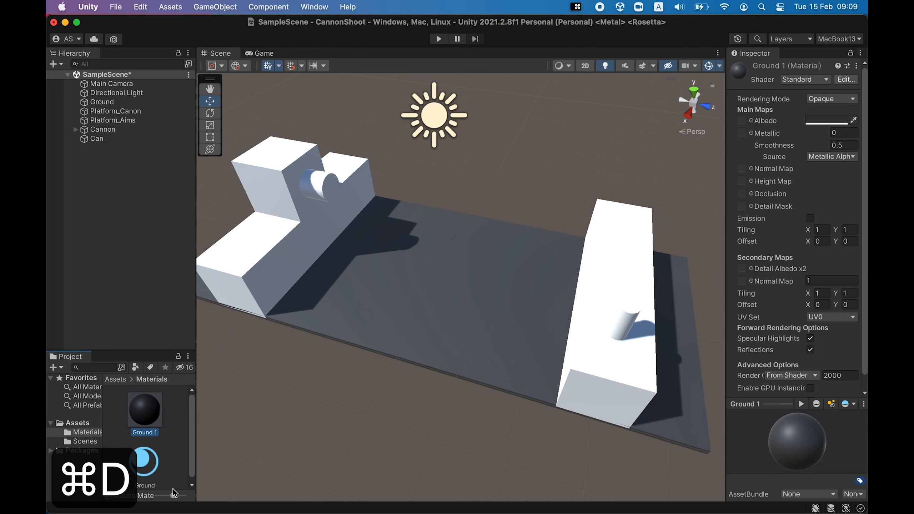
pyautogui.press('Return')
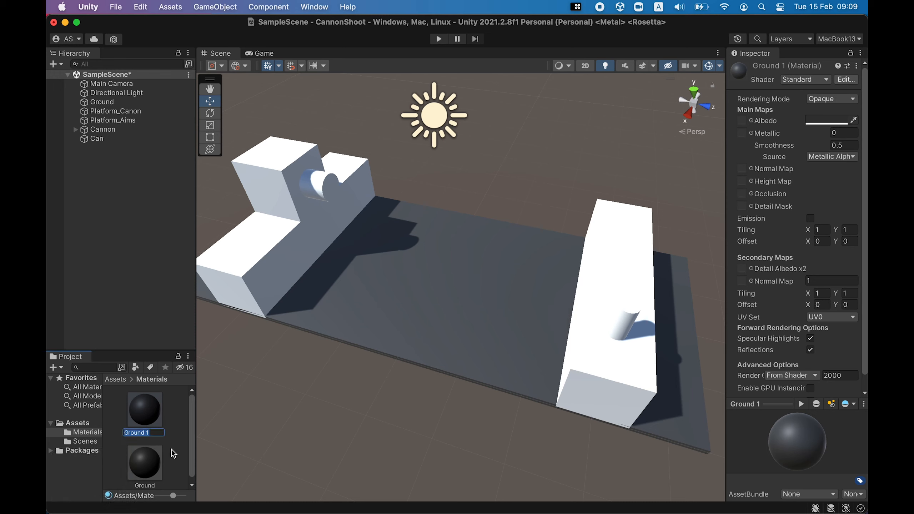
pyautogui.write('Platfrom')
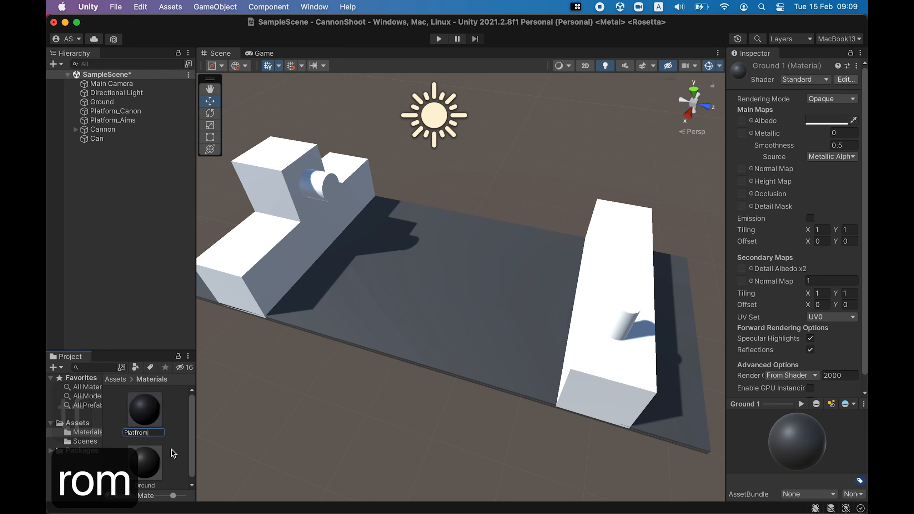
pyautogui.press('Return')
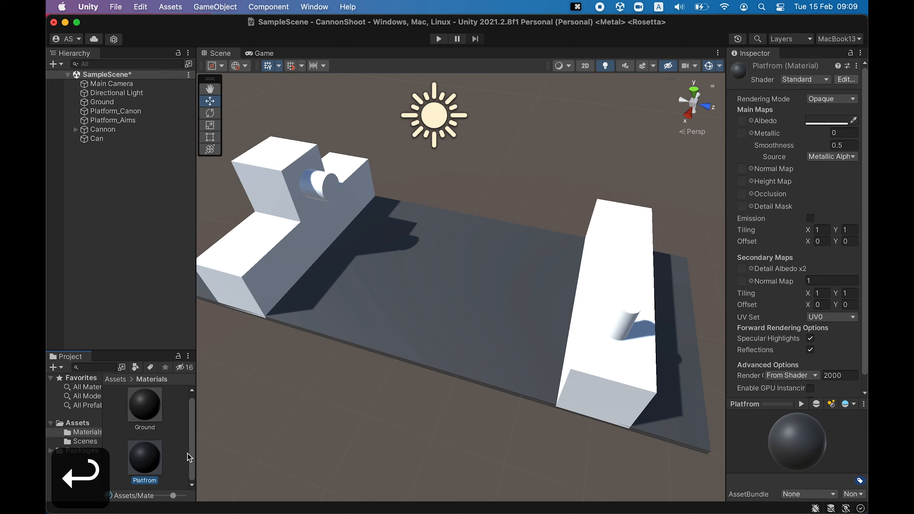
# Step: Set the Platfrom material's albedo to dark blue 31364B and apply the material to Platform_Canon and Platform_Aims
pyautogui.click(818, 120)
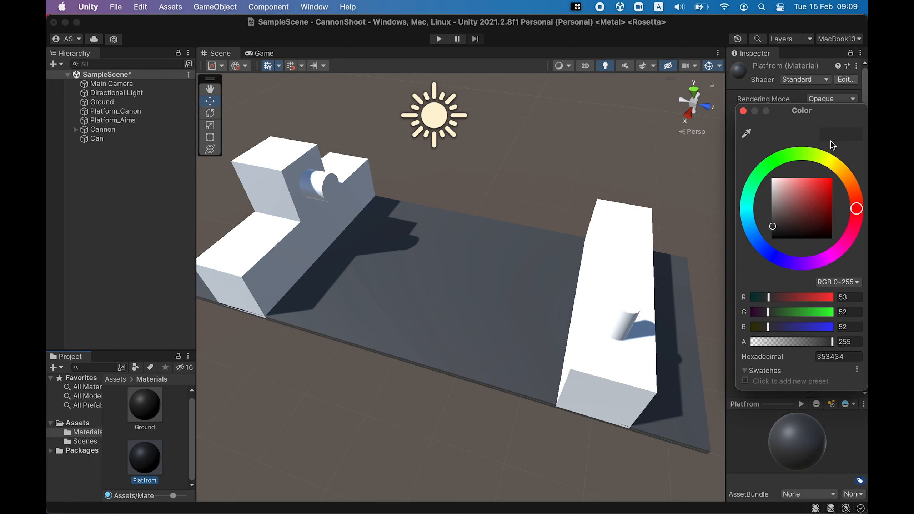
pyautogui.click(765, 249)
pyautogui.moveTo(794, 227); pyautogui.dragTo(793, 221)
pyautogui.moveTo(141, 469); pyautogui.dragTo(286, 261)
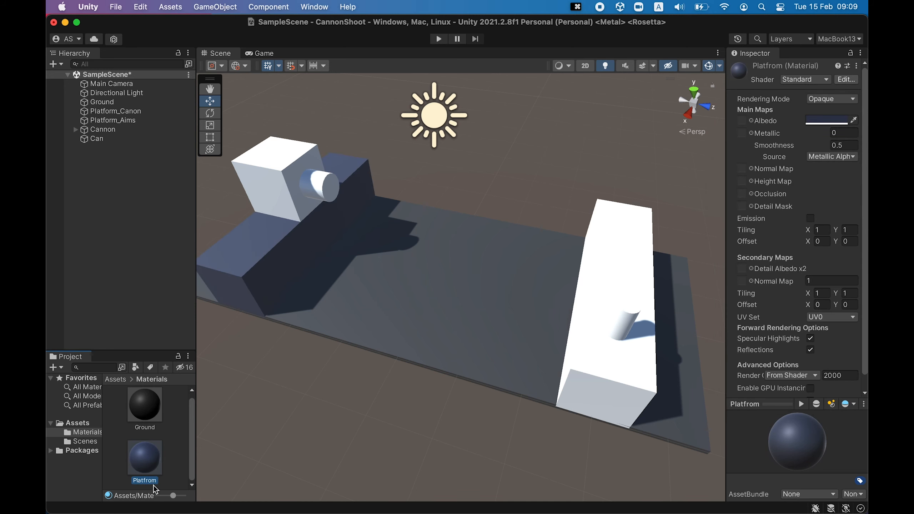
pyautogui.moveTo(154, 477); pyautogui.dragTo(700, 218)
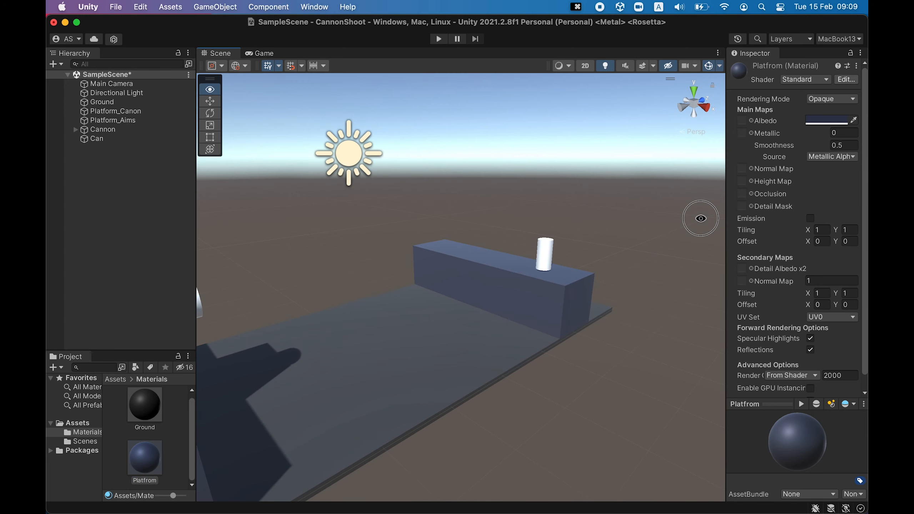
# Step: Try a dark green albedo on the Platfrom material
pyautogui.click(826, 120)
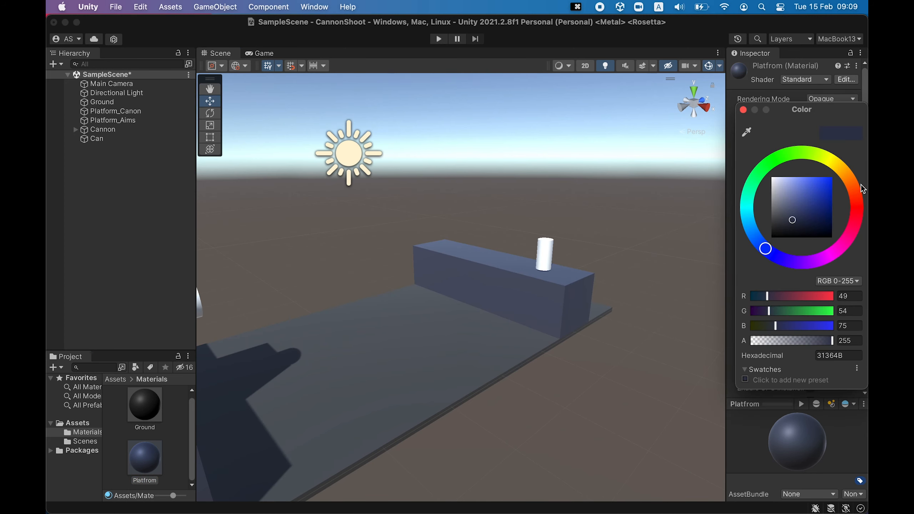
pyautogui.moveTo(818, 158); pyautogui.dragTo(806, 154)
pyautogui.keyDown('alt'); pyautogui.moveTo(447, 319); pyautogui.dragTo(441, 397); pyautogui.keyUp('alt')
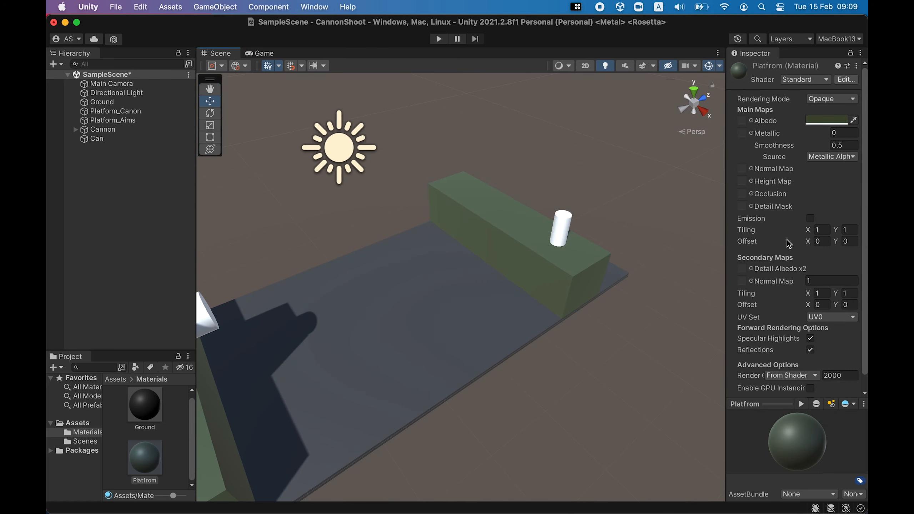
# Step: Set the Platfrom material's albedo to a muted brown by picking an orange hue and slightly brightening the shade
pyautogui.click(826, 121)
pyautogui.moveTo(827, 168); pyautogui.dragTo(848, 182)
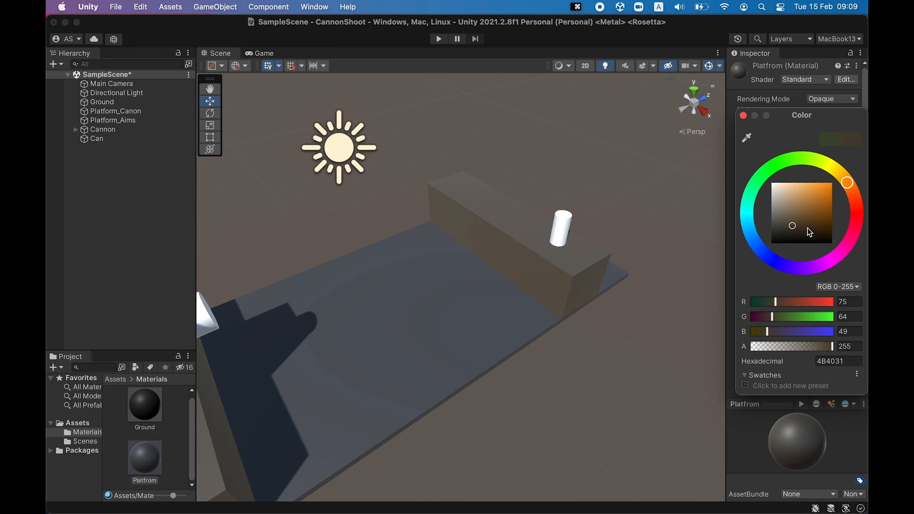
pyautogui.moveTo(795, 228); pyautogui.dragTo(799, 224)
pyautogui.keyDown('alt'); pyautogui.moveTo(492, 251); pyautogui.dragTo(361, 156); pyautogui.keyUp('alt')
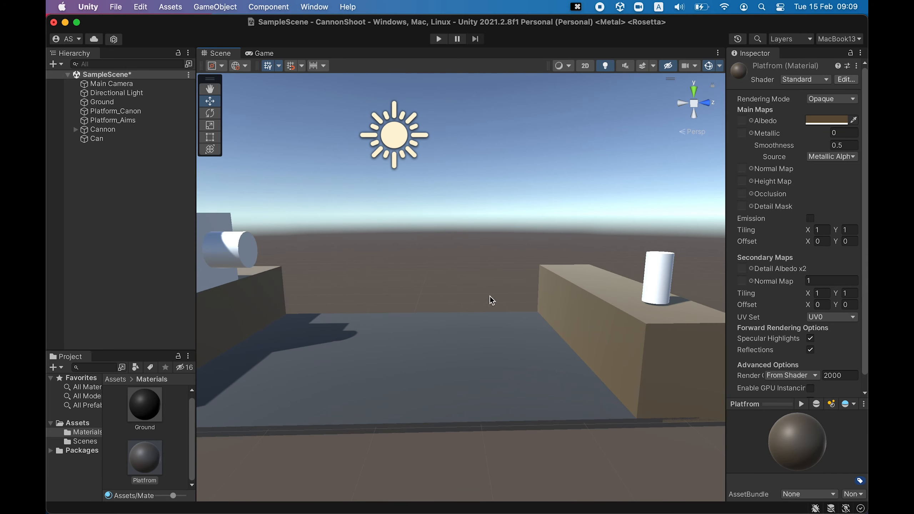
# Step: Duplicate the Platfrom material and rename the copy as Cannon
pyautogui.keyDown('alt'); pyautogui.moveTo(492, 301); pyautogui.dragTo(432, 316); pyautogui.keyUp('alt')
pyautogui.moveTo(433, 316); pyautogui.dragTo(500, 305, button='middle')
pyautogui.click(160, 452)
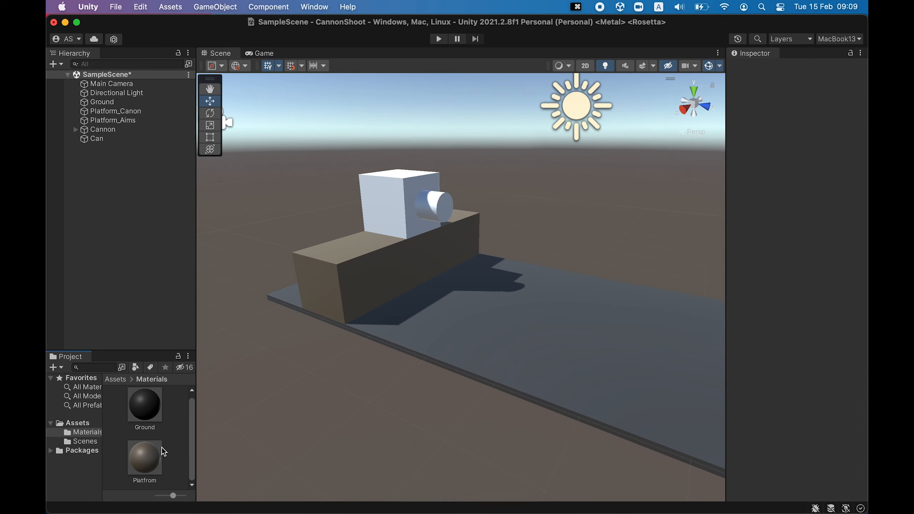
pyautogui.press('cmd+d')
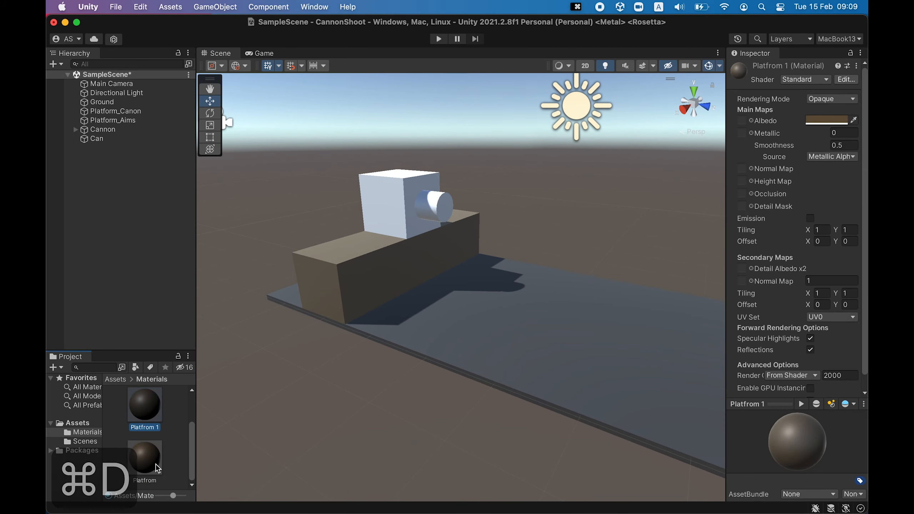
pyautogui.press('Return')
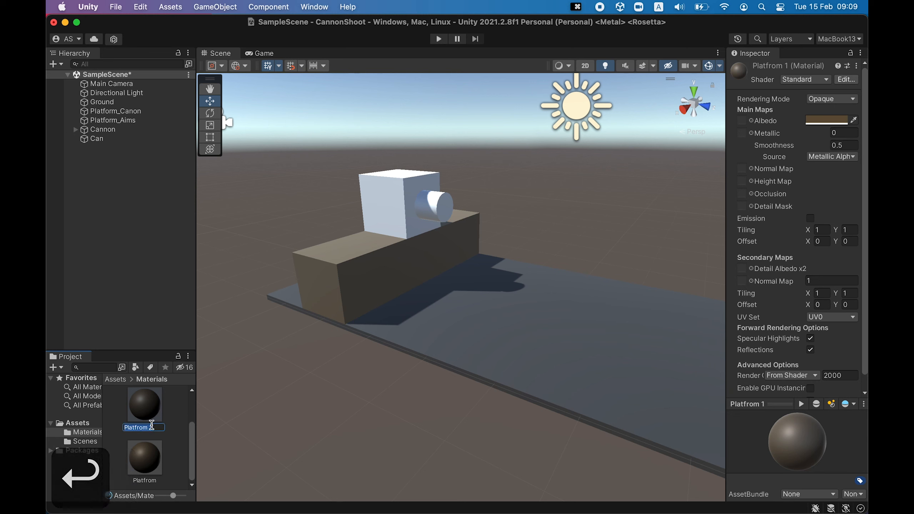
pyautogui.write('Cannon')
pyautogui.press('Return')
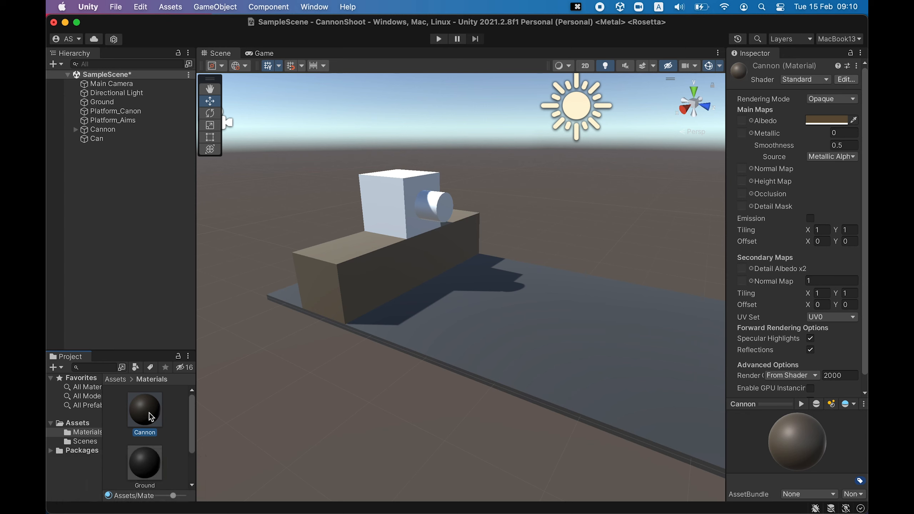
# Step: Apply the Cannon material to the cannon's cube body and set its albedo to green 4A9F3A
pyautogui.moveTo(144, 409); pyautogui.dragTo(382, 205)
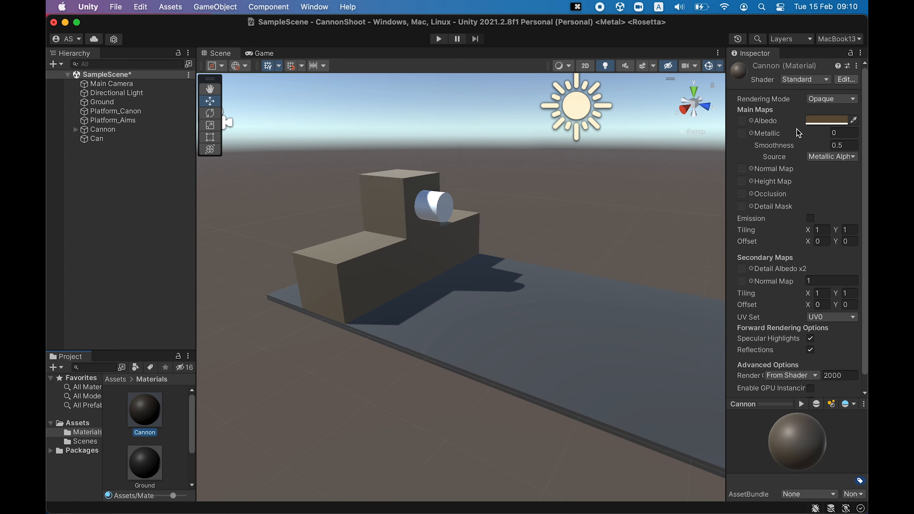
pyautogui.click(827, 121)
pyautogui.moveTo(809, 169); pyautogui.dragTo(781, 167)
pyautogui.moveTo(809, 202); pyautogui.dragTo(813, 207)
pyautogui.moveTo(787, 166); pyautogui.dragTo(791, 163)
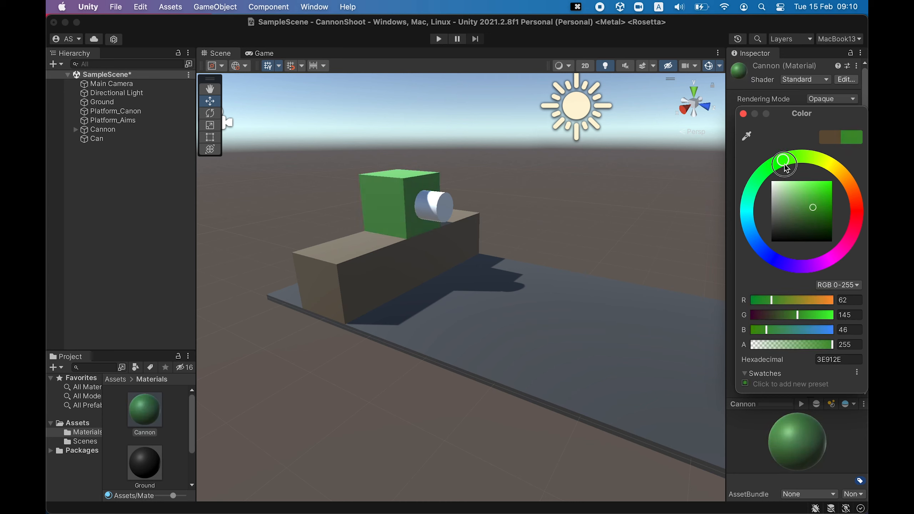
pyautogui.moveTo(814, 208); pyautogui.dragTo(812, 208)
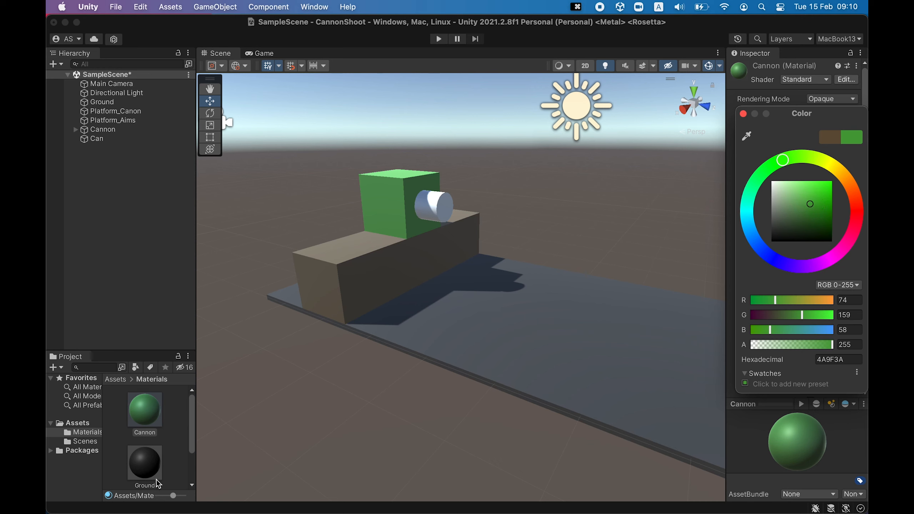
# Step: Apply the Ground material to the cannon's Barrel object
pyautogui.moveTo(153, 470); pyautogui.dragTo(143, 454)
pyautogui.click(102, 129)
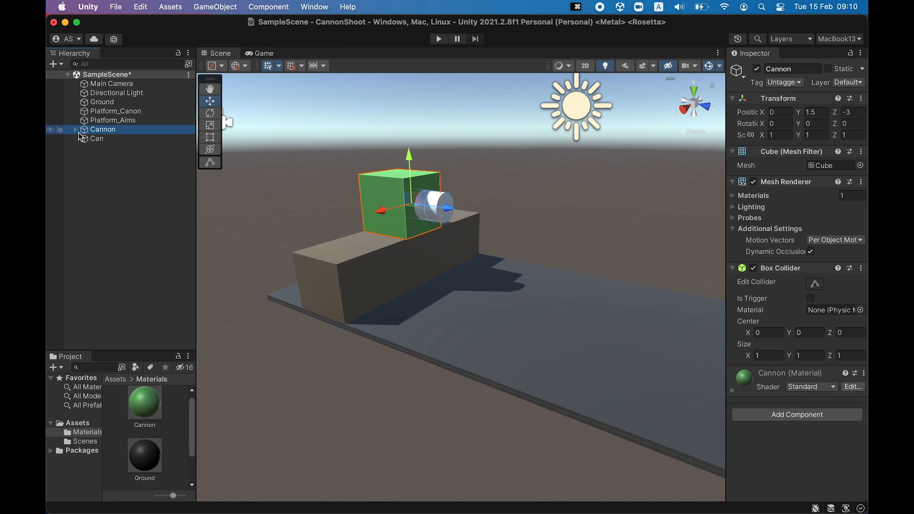
pyautogui.click(76, 130)
pyautogui.moveTo(145, 467); pyautogui.dragTo(125, 165)
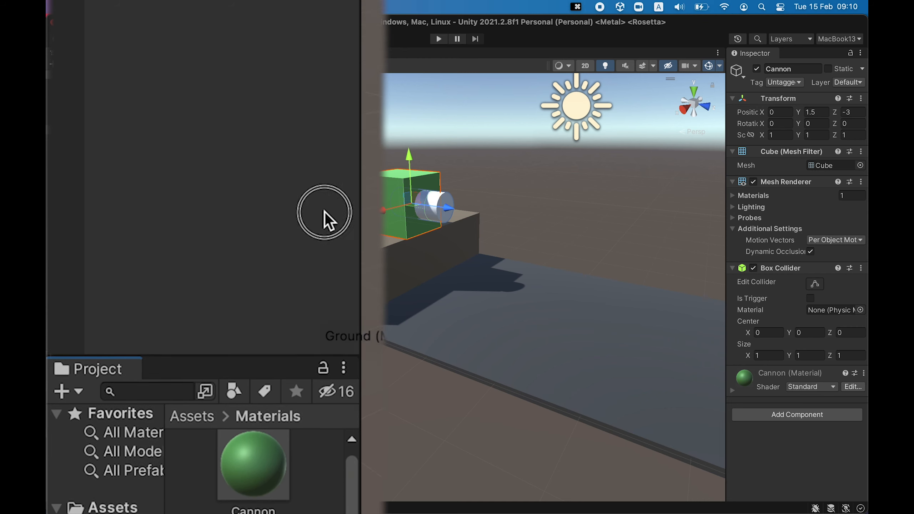
pyautogui.moveTo(211, 229); pyautogui.dragTo(177, 179)
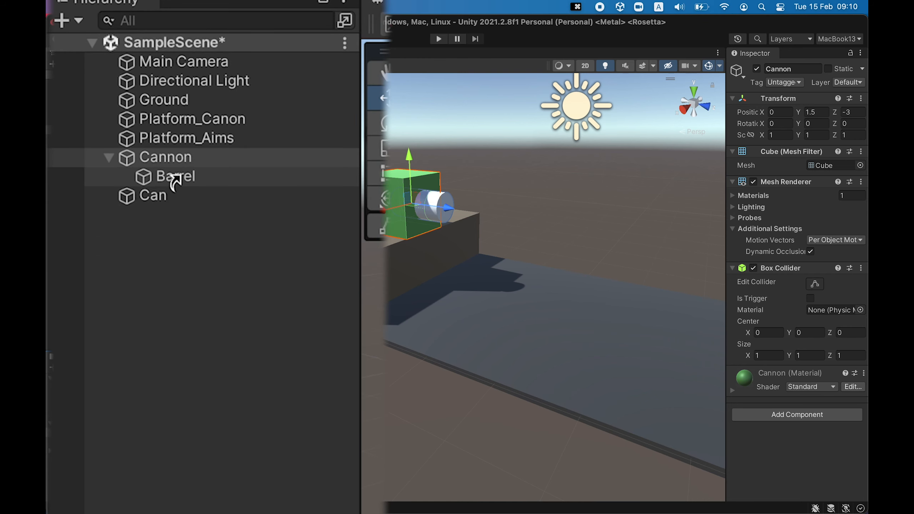
pyautogui.click(279, 174)
# Step: Examine the coloured cannon, platforms and ground from several angles, comparing the barrel's dark material with the rest of the scene
pyautogui.keyDown('alt'); pyautogui.moveTo(378, 234); pyautogui.dragTo(287, 241); pyautogui.keyUp('alt')
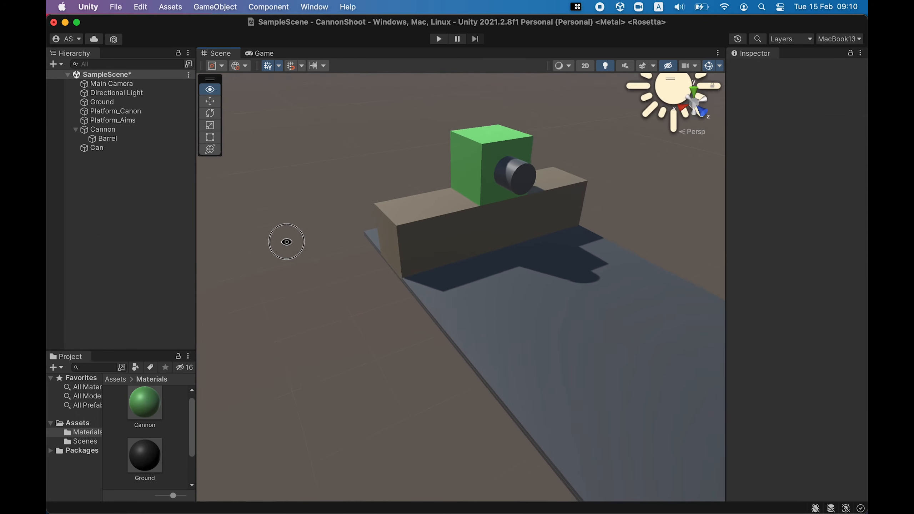
pyautogui.scroll(3, 387, 214)
pyautogui.scroll(-3, 388, 214)
pyautogui.keyDown('alt'); pyautogui.moveTo(395, 208); pyautogui.dragTo(384, 241); pyautogui.keyUp('alt')
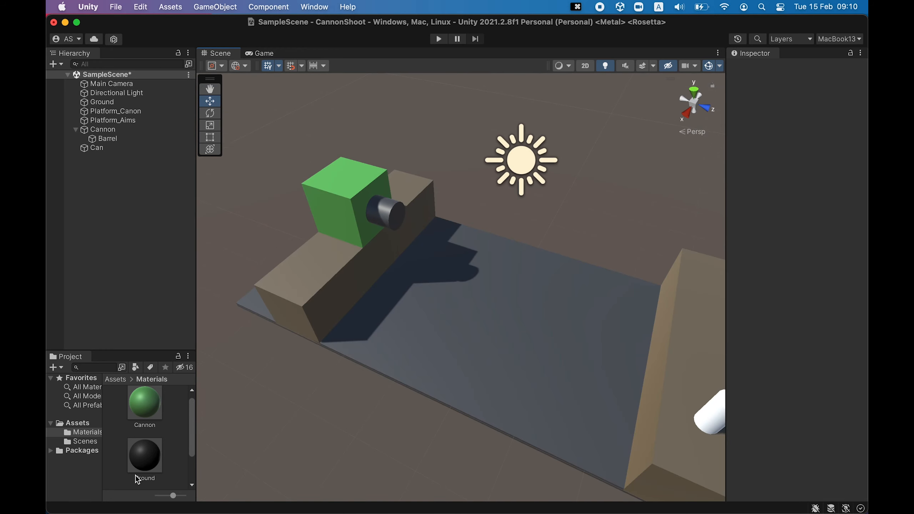
pyautogui.click(158, 460)
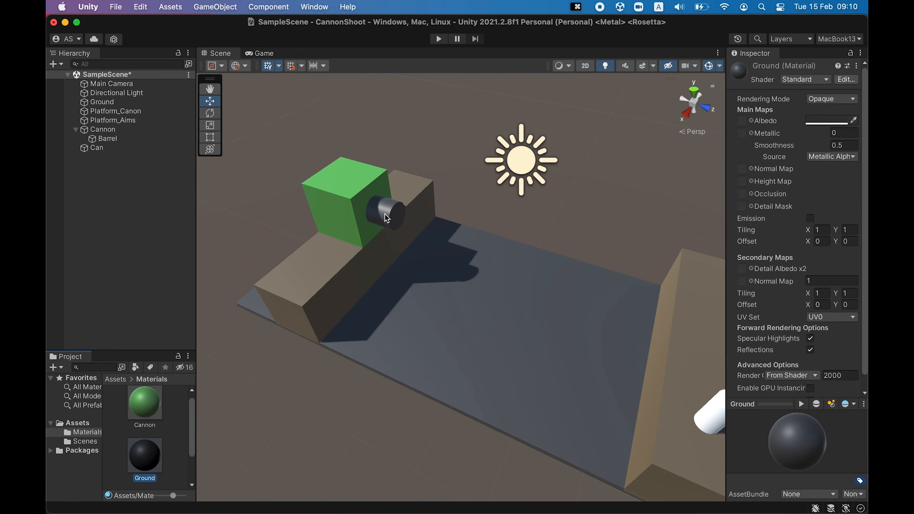
pyautogui.keyDown('alt'); pyautogui.moveTo(384, 215); pyautogui.dragTo(392, 155); pyautogui.keyUp('alt')
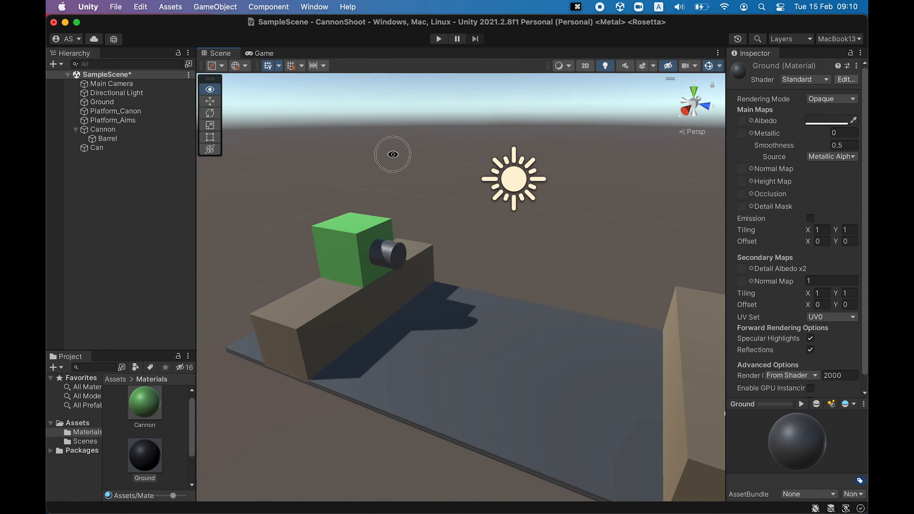
pyautogui.click(400, 286)
pyautogui.keyDown('alt'); pyautogui.moveTo(422, 308); pyautogui.dragTo(485, 345); pyautogui.keyUp('alt')
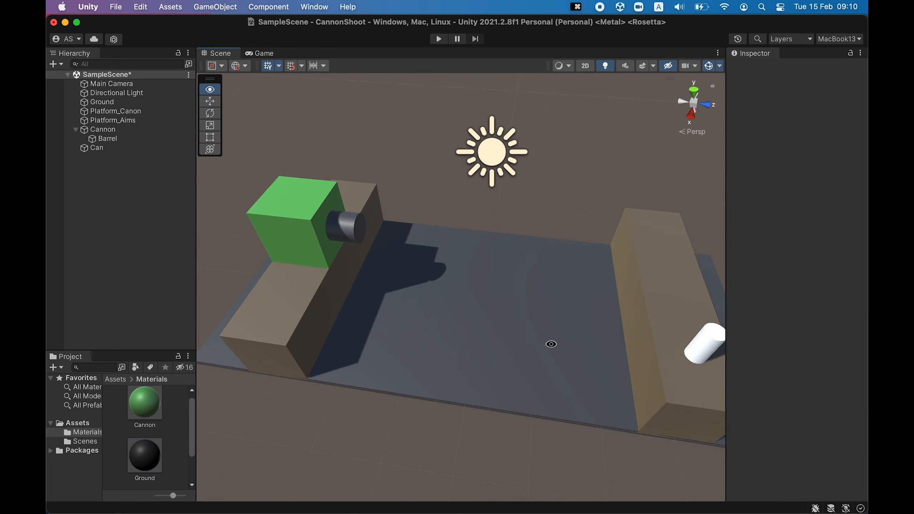
pyautogui.keyDown('alt'); pyautogui.moveTo(555, 342); pyautogui.dragTo(433, 338); pyautogui.keyUp('alt')
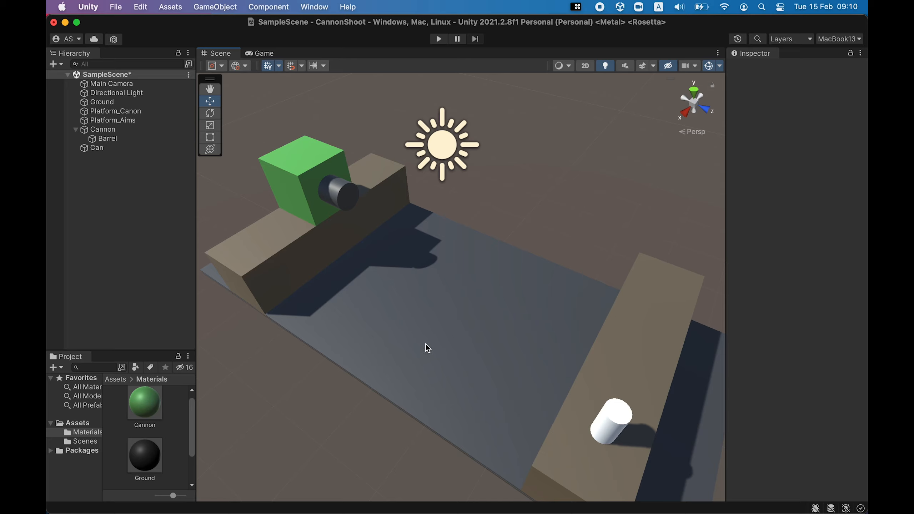
pyautogui.moveTo(340, 173); pyautogui.dragTo(395, 228, button='right')
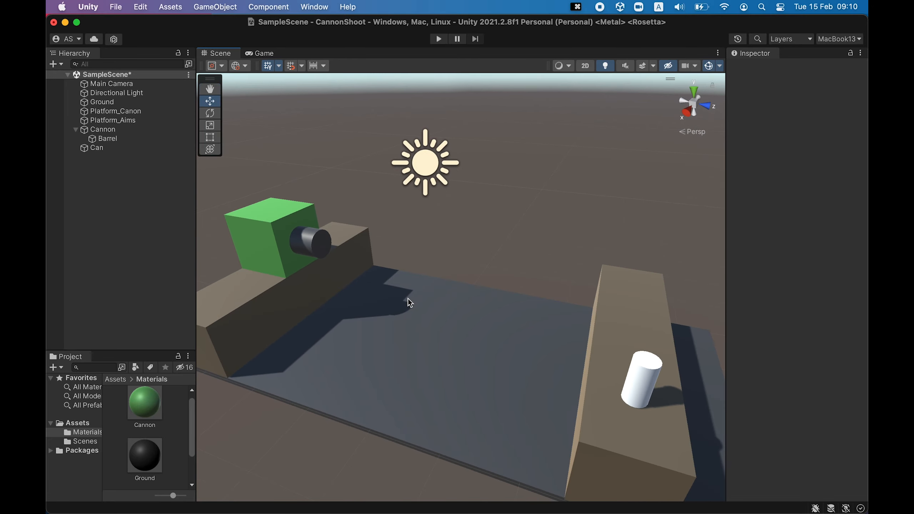
pyautogui.moveTo(408, 300); pyautogui.dragTo(429, 355, button='middle')
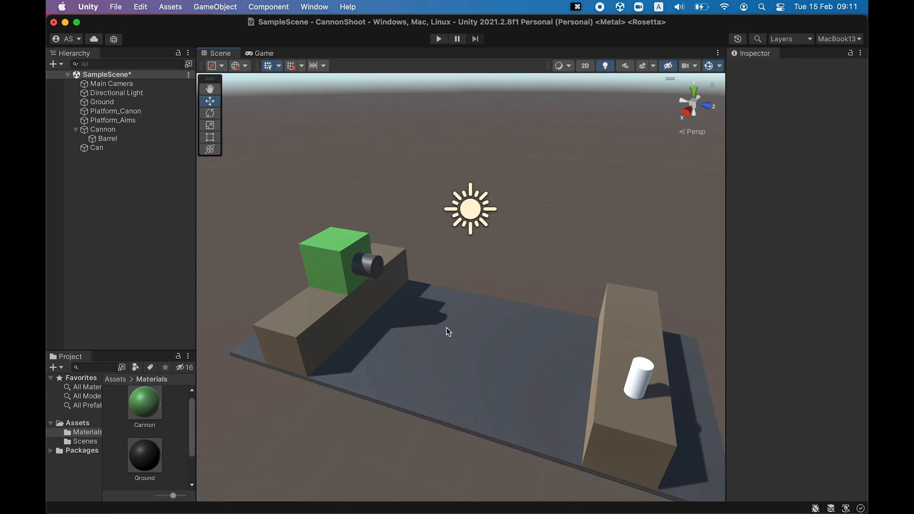
pyautogui.keyDown('alt'); pyautogui.moveTo(380, 336); pyautogui.dragTo(471, 332); pyautogui.keyUp('alt')
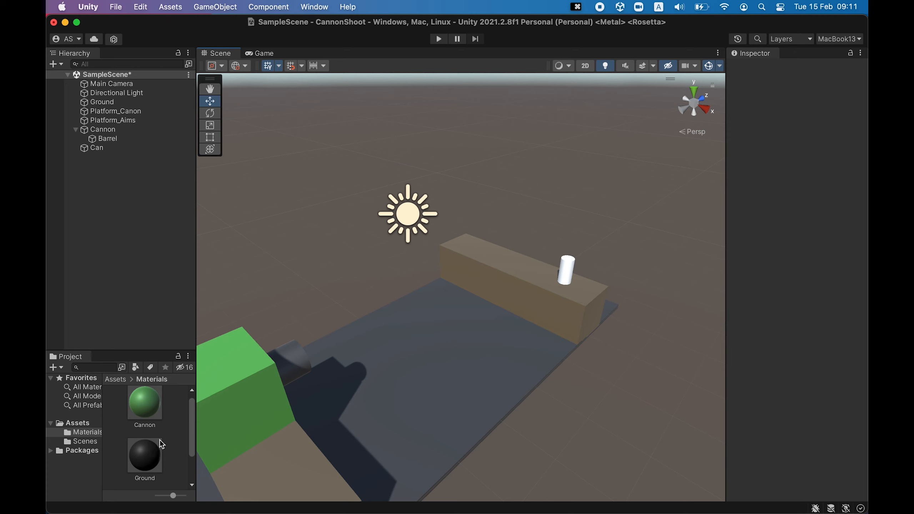
# Step: Duplicate the Cannon material and rename the copy as Can
pyautogui.press('super+d')
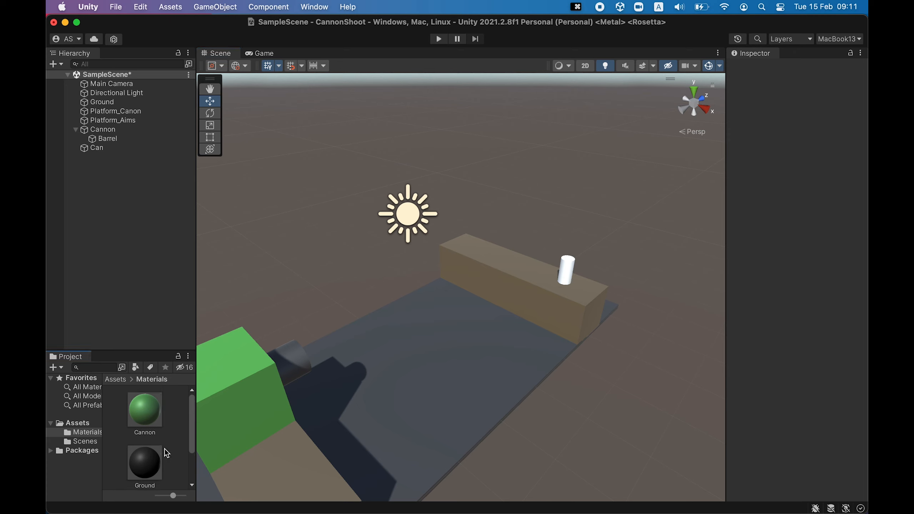
pyautogui.scroll(-2, 161, 432)
pyautogui.scroll(2, 159, 425)
pyautogui.click(156, 410)
pyautogui.press('super+d')
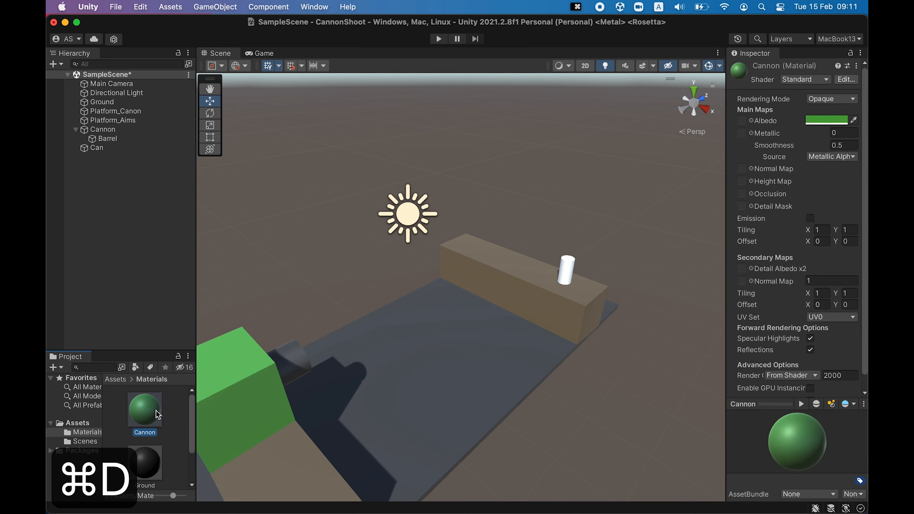
pyautogui.press('Return')
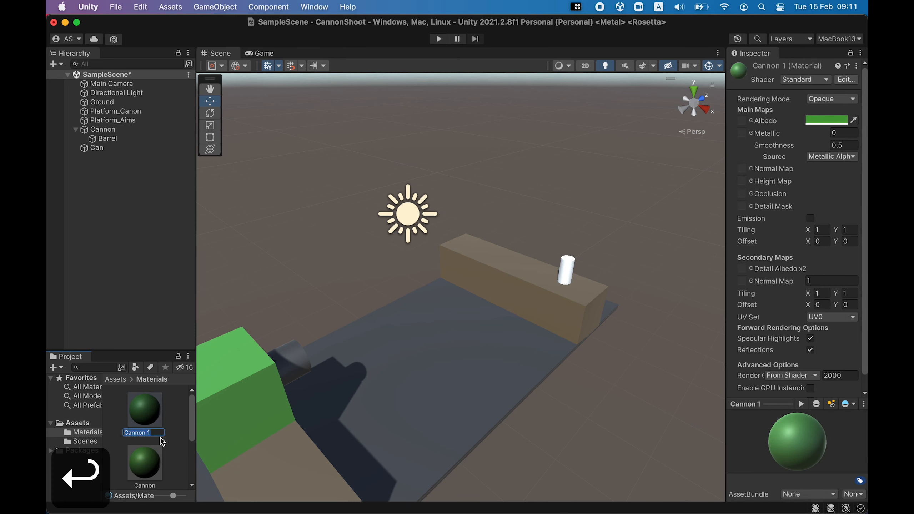
pyautogui.write('Red')
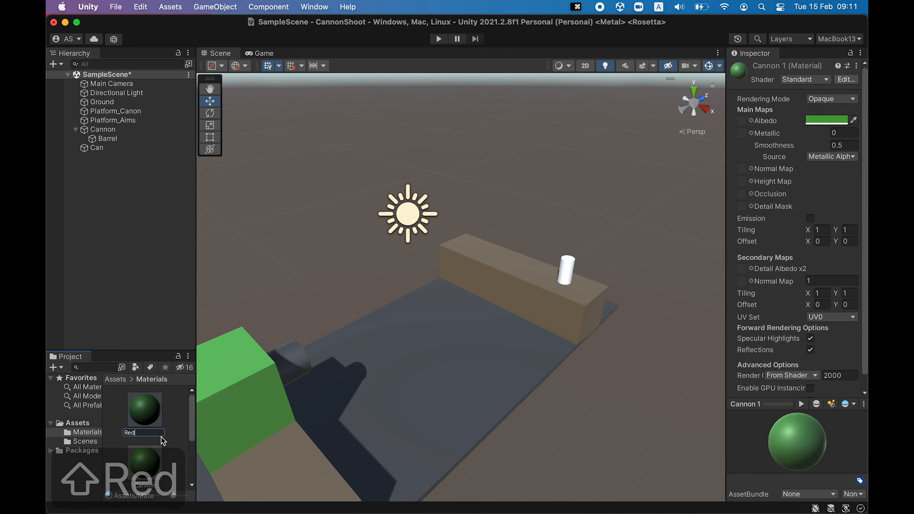
pyautogui.press('BackSpace')
pyautogui.press('BackSpace')
pyautogui.press('BackSpace')
pyautogui.write('Cab')
pyautogui.press('BackSpace')
pyautogui.write('n')
pyautogui.press('Return')
# Step: Set the Can material's albedo to orange-red CB3C1A and apply the material to the Can object
pyautogui.click(829, 119)
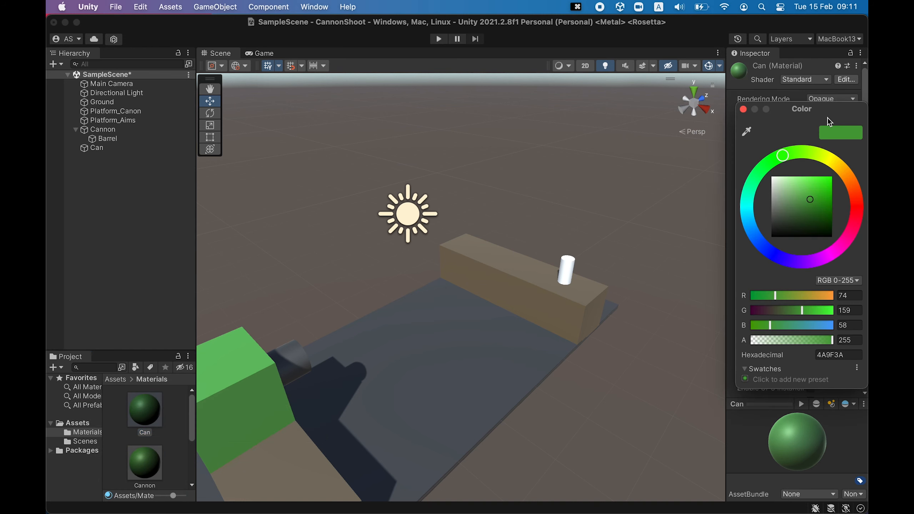
pyautogui.click(856, 215)
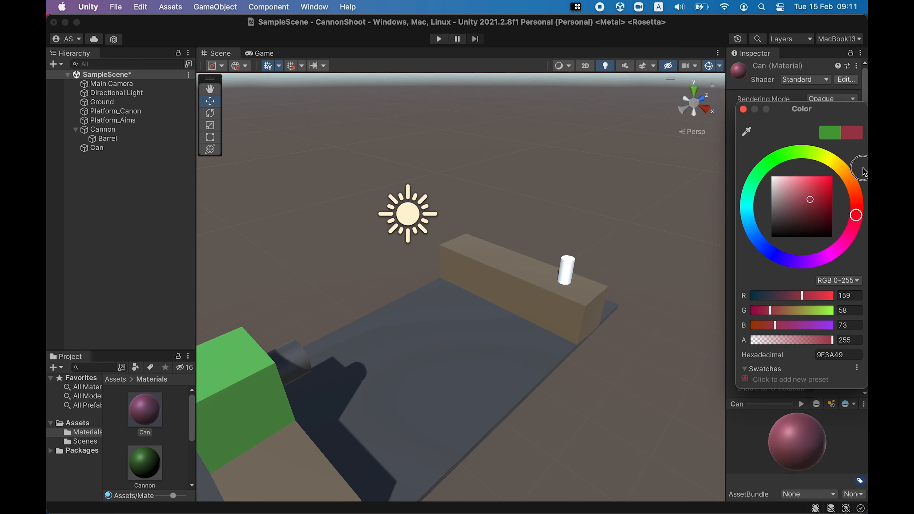
pyautogui.click(856, 197)
pyautogui.moveTo(815, 214); pyautogui.dragTo(824, 189)
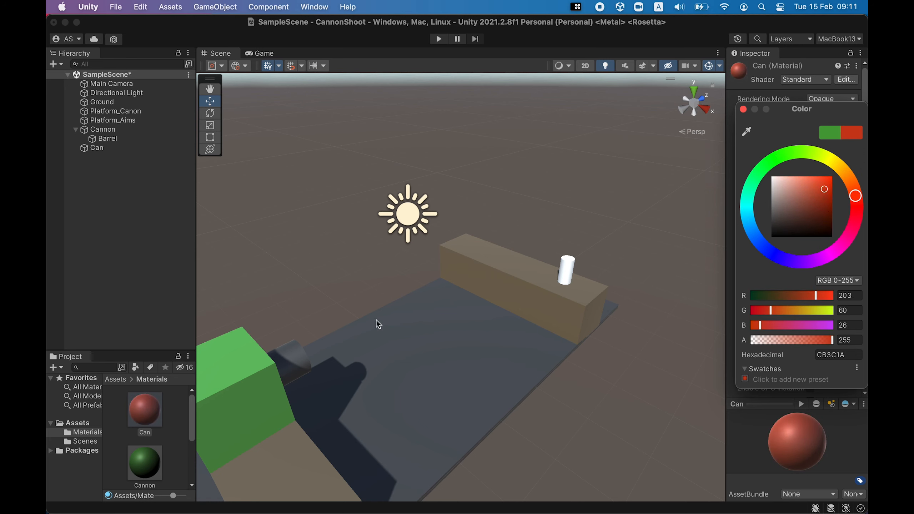
pyautogui.moveTo(147, 412); pyautogui.dragTo(95, 148)
# Step: Shift the Can material's albedo to a purer, brighter red, E52715
pyautogui.click(832, 120)
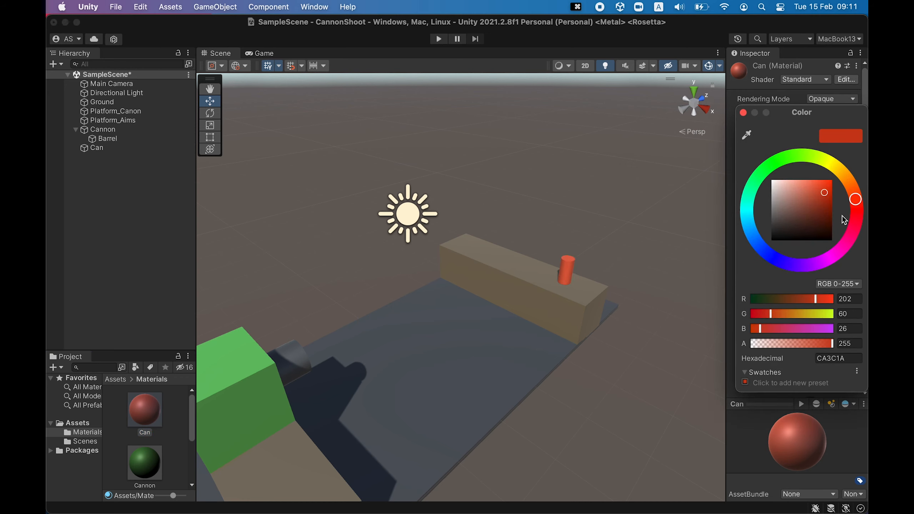
pyautogui.moveTo(854, 199); pyautogui.dragTo(857, 207)
pyautogui.click(825, 186)
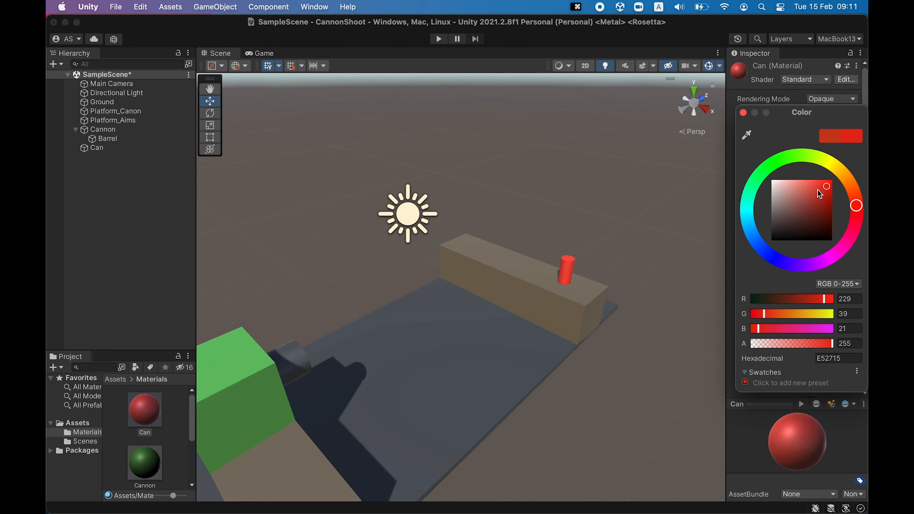
# Step: Duplicate the Can object and move the copy along the X axis to the platform's other end, at X about -1.25
pyautogui.keyDown('alt'); pyautogui.moveTo(483, 355); pyautogui.dragTo(443, 348); pyautogui.keyUp('alt')
pyautogui.moveTo(443, 352); pyautogui.dragTo(423, 317, button='middle')
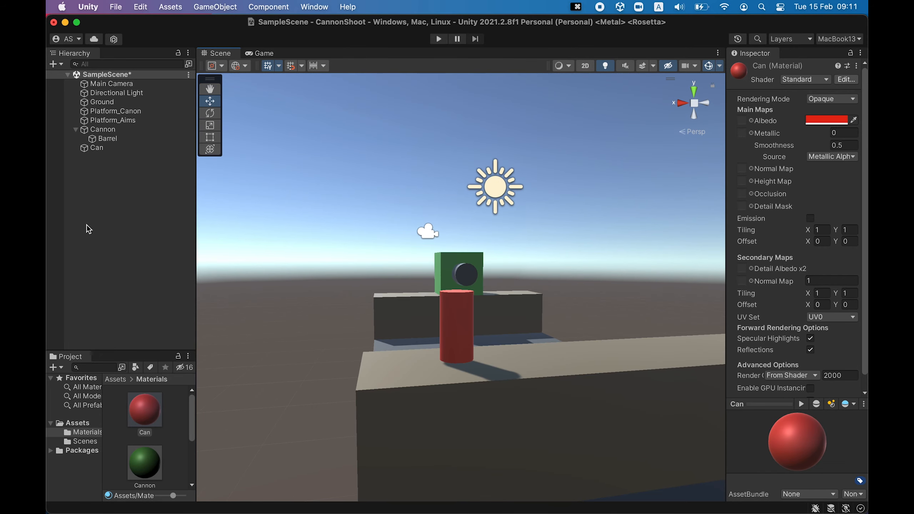
pyautogui.click(109, 150)
pyautogui.keyDown('alt'); pyautogui.moveTo(446, 238); pyautogui.dragTo(394, 296); pyautogui.keyUp('alt')
pyautogui.scroll(3, 461, 314)
pyautogui.scroll(-3, 461, 315)
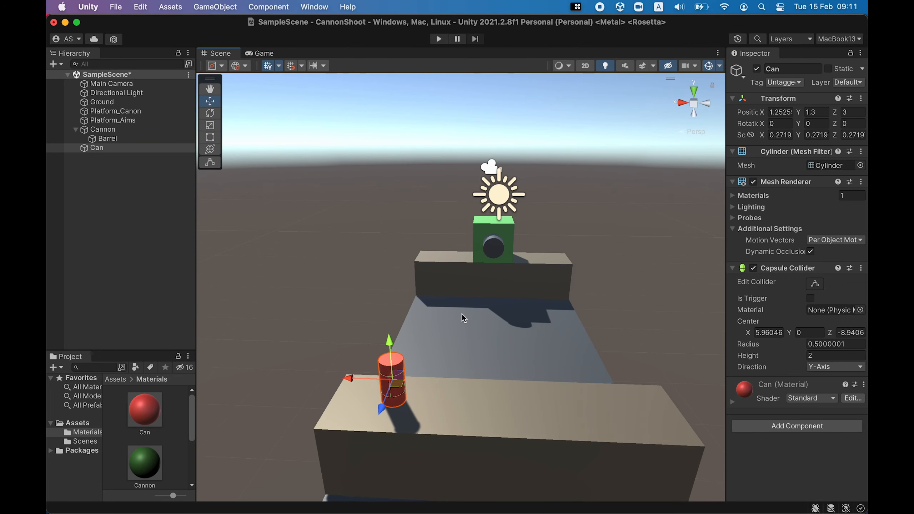
pyautogui.scroll(-2, 462, 314)
pyautogui.press('super+d')
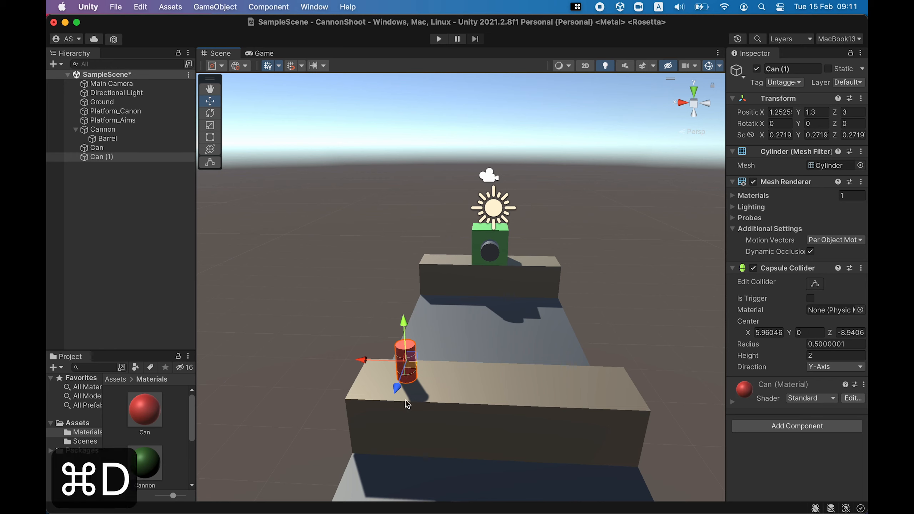
pyautogui.moveTo(361, 358); pyautogui.dragTo(540, 366)
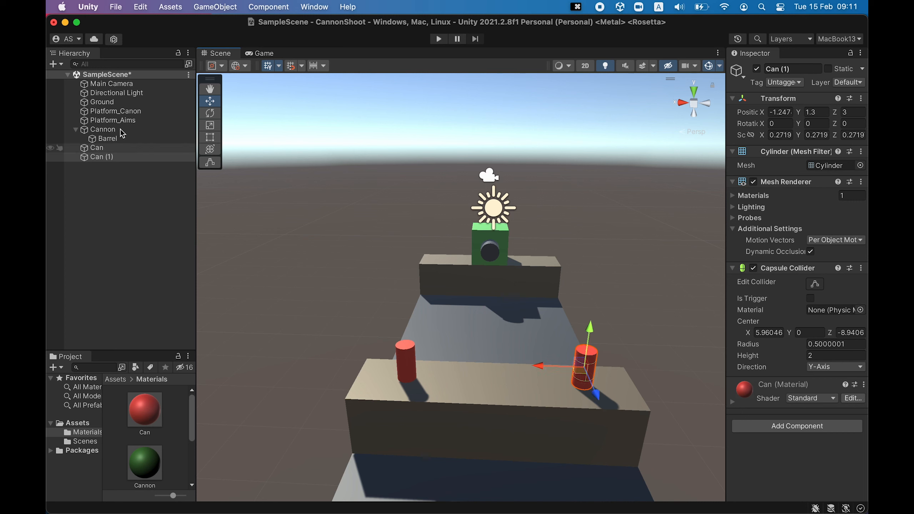
# Step: Duplicate the second can and place the new copy midway between the other two, at X about 0
pyautogui.click(129, 212)
pyautogui.press('super+d')
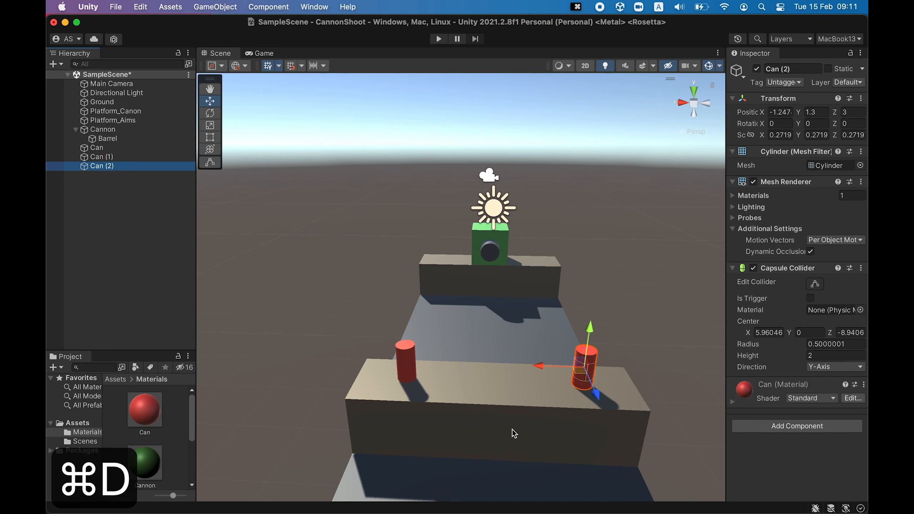
pyautogui.moveTo(540, 367); pyautogui.dragTo(453, 373)
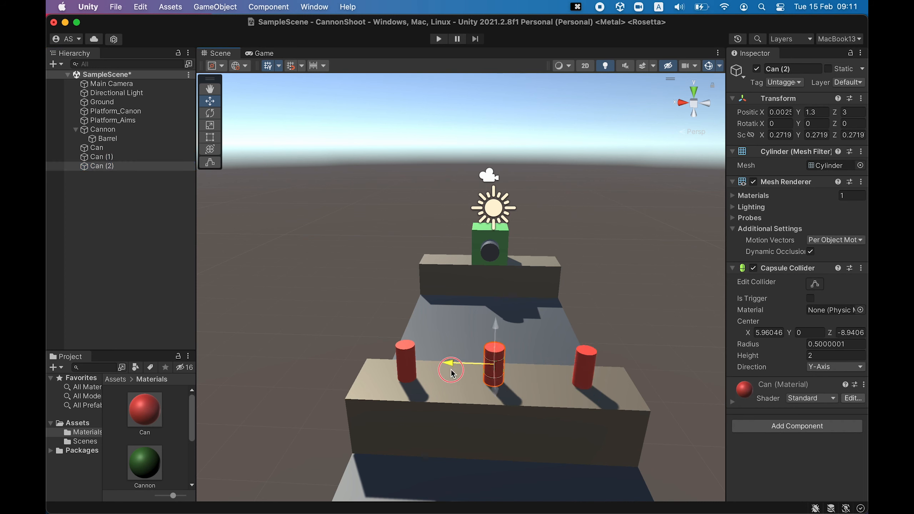
# Step: Examine from the cannon's side how the three cans are spaced and how they rest on the target platform
pyautogui.keyDown('alt'); pyautogui.moveTo(339, 299); pyautogui.dragTo(531, 274); pyautogui.keyUp('alt')
pyautogui.click(571, 309)
pyautogui.scroll(5, 571, 309)
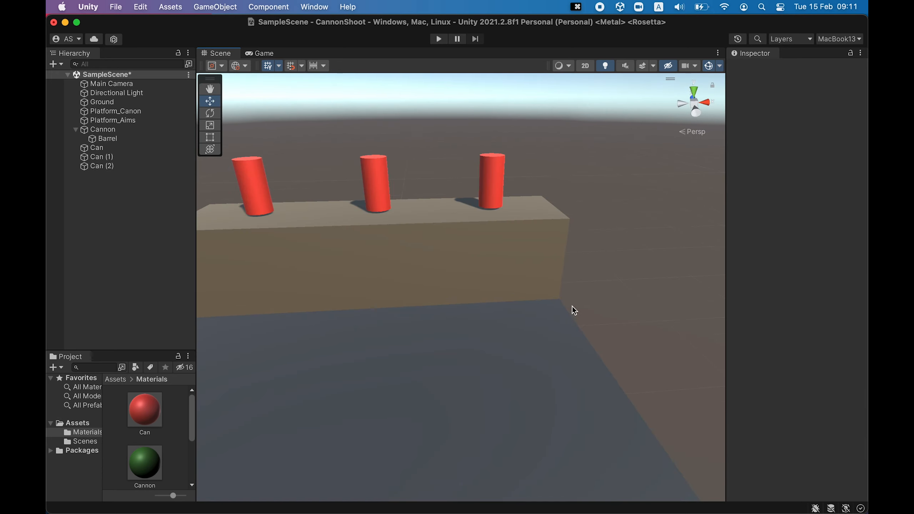
pyautogui.keyDown('alt'); pyautogui.moveTo(580, 296); pyautogui.dragTo(359, 259); pyautogui.keyUp('alt')
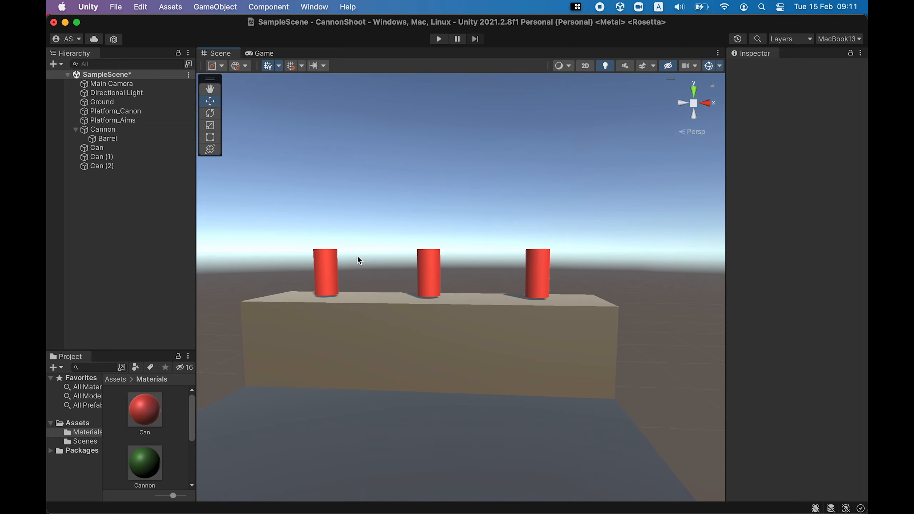
pyautogui.scroll(2, 417, 281)
pyautogui.moveTo(440, 219); pyautogui.dragTo(584, 265)
pyautogui.scroll(-2, 460, 273)
pyautogui.click(110, 147)
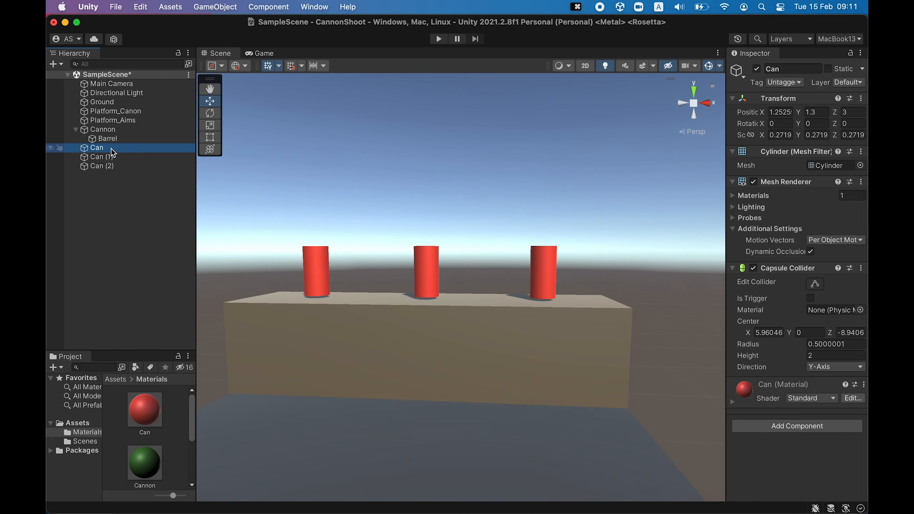
pyautogui.click(114, 198)
pyautogui.scroll(5, 364, 216)
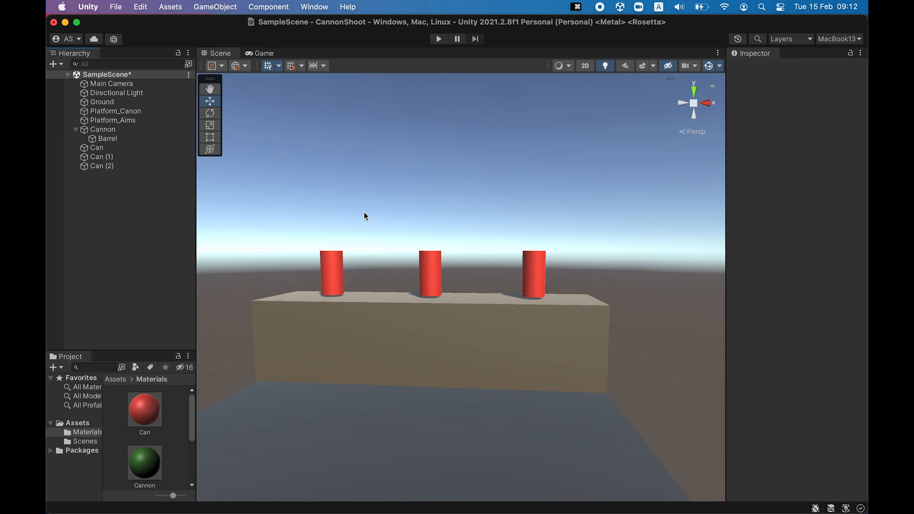
pyautogui.moveTo(398, 232)
pyautogui.mouseDown(button='right')
pyautogui.moveTo(418, 233)
pyautogui.moveTo(408, 230)
pyautogui.mouseUp(button='right')
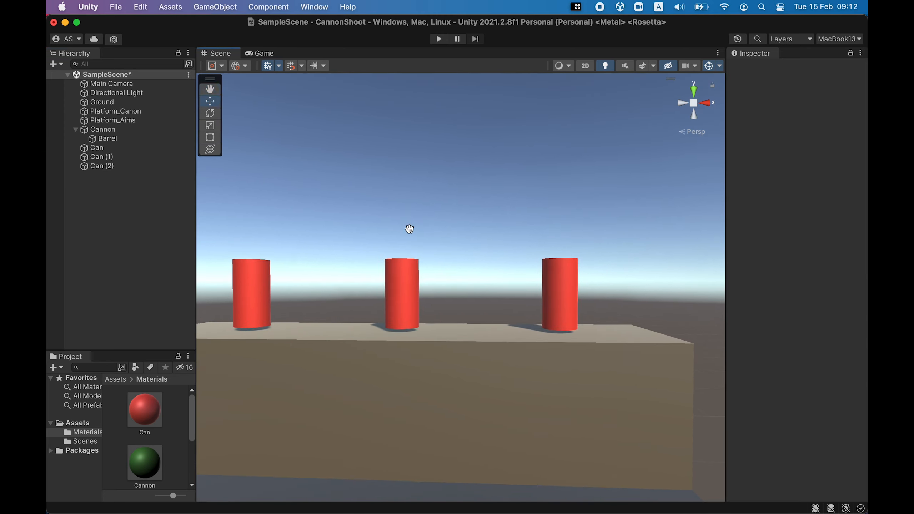
# Step: Select all three cans and lower them together onto the platform surface, to a Y position of 1.283
pyautogui.click(99, 148)
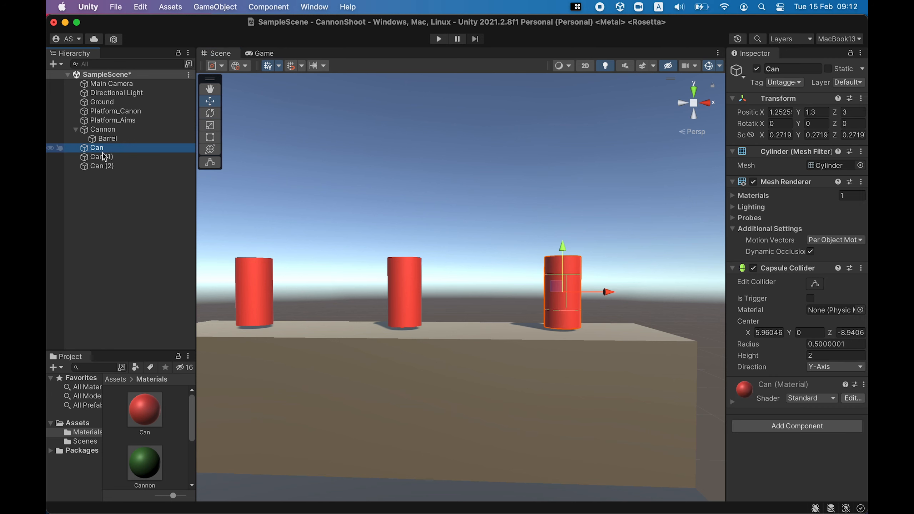
pyautogui.keyDown('shift'); pyautogui.click(101, 166); pyautogui.keyUp('shift')
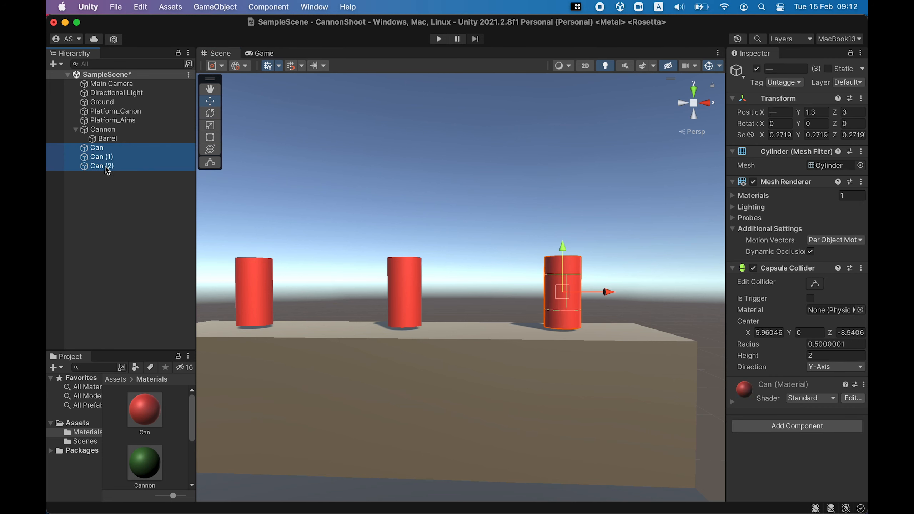
pyautogui.hotkey('shift', 'd')
pyautogui.click(104, 149)
pyautogui.keyDown('shift'); pyautogui.click(112, 168); pyautogui.keyUp('shift')
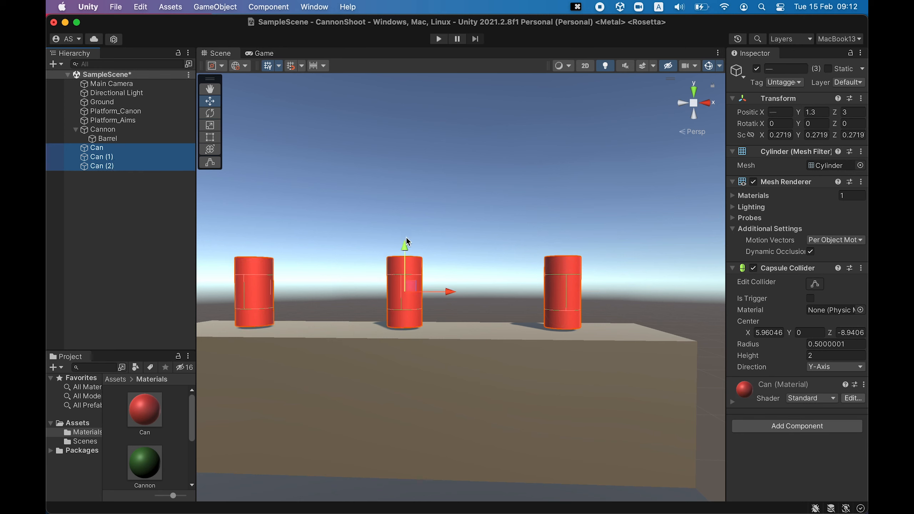
pyautogui.scroll(-1, 413, 264)
pyautogui.scroll(3, 435, 320)
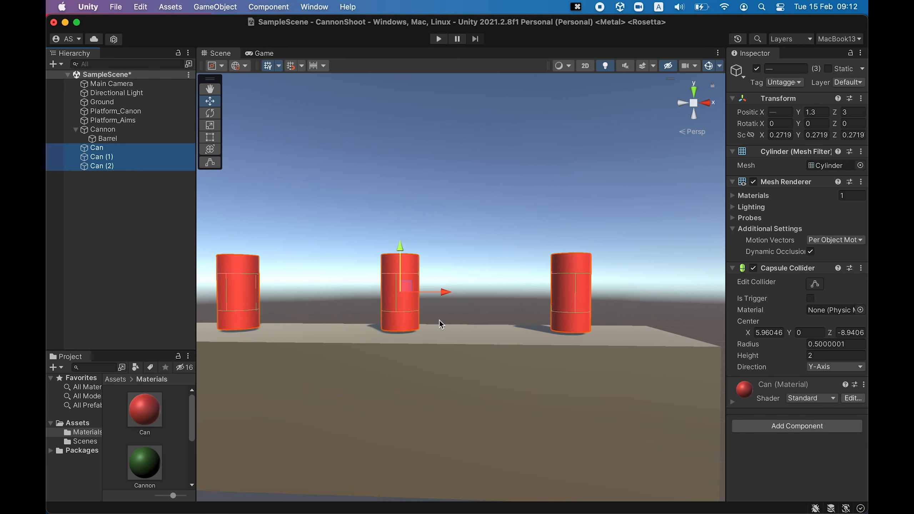
pyautogui.moveTo(398, 247); pyautogui.dragTo(397, 249)
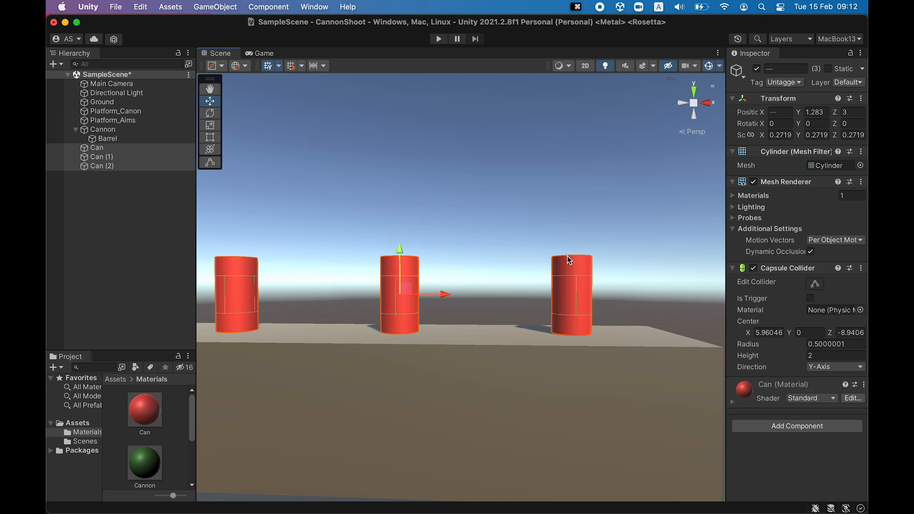